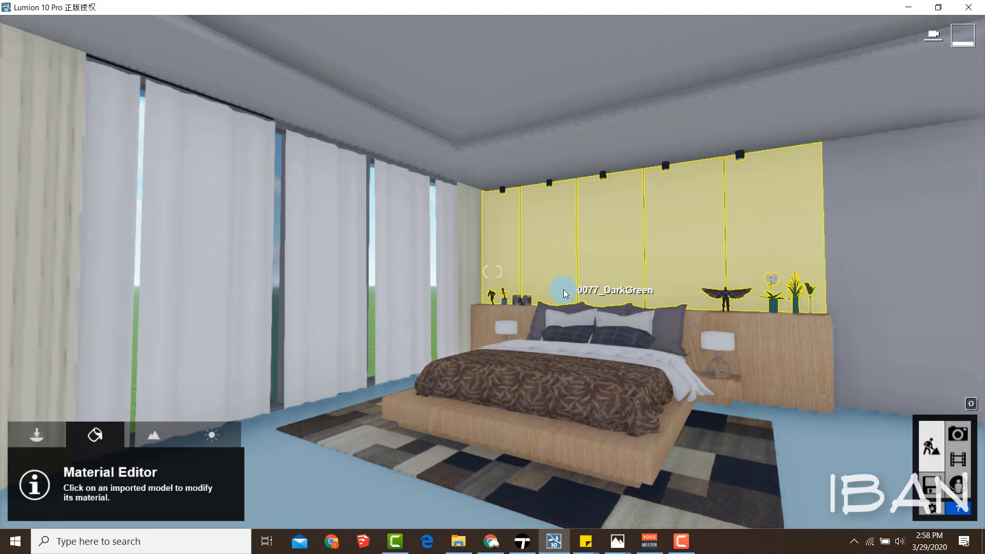
Assign the Standard material to the white window curtains and enable its transparency at a low level
left_click(128, 402)
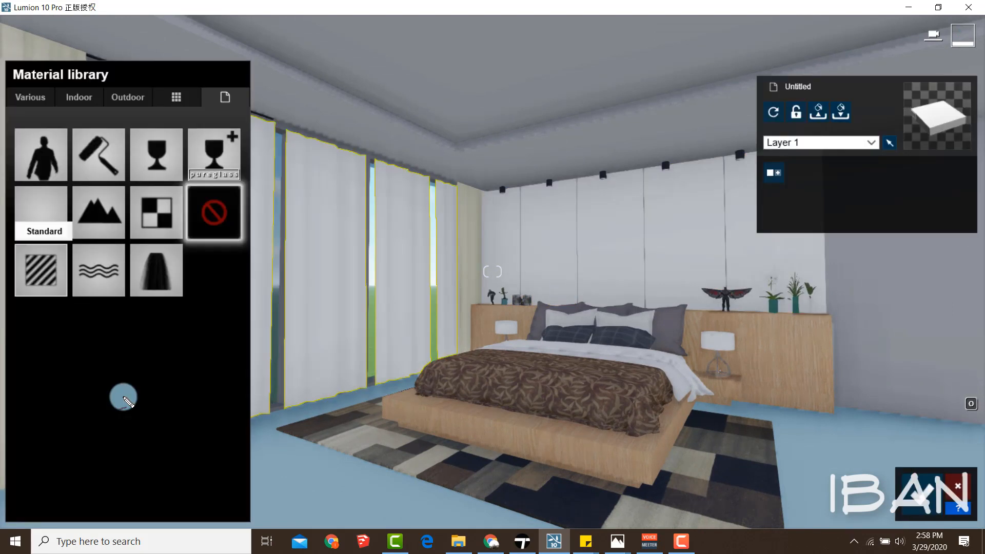
left_click(41, 271)
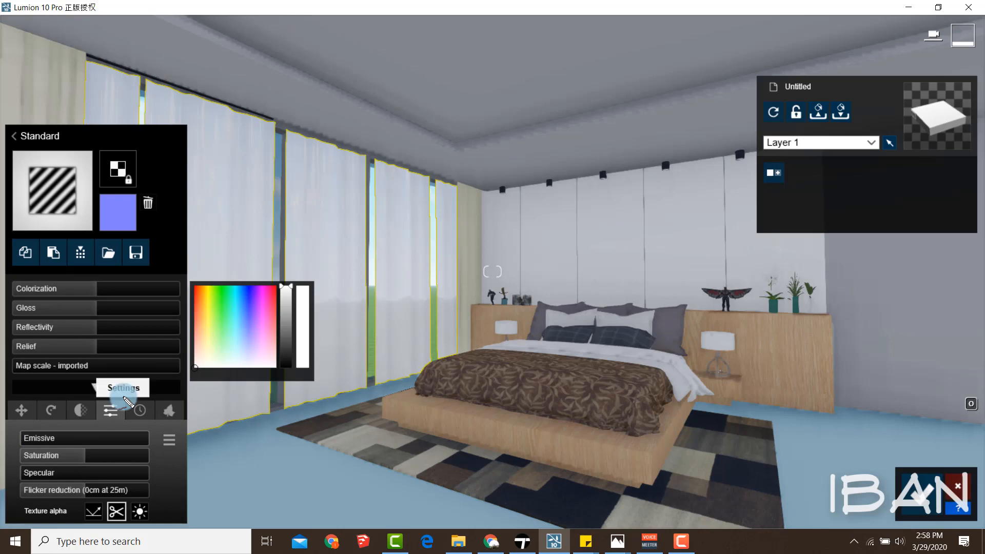
left_click(169, 410)
left_click(81, 410)
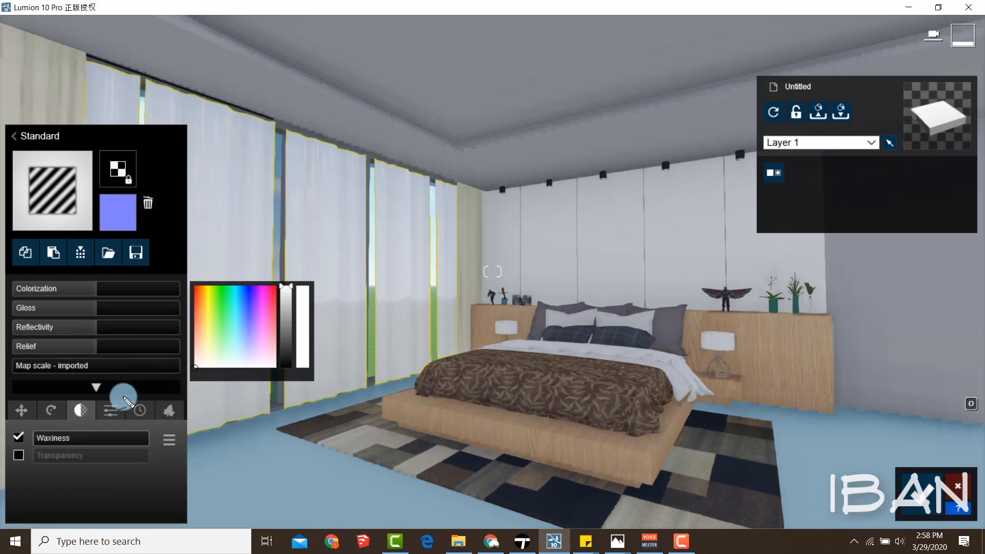
left_click(18, 455)
mouse_move(41, 456)
left_mouse_down()
mouse_move(116, 456)
mouse_move(32, 456)
left_mouse_up()
Try Curtains 003 and another patterned white preset from the indoor curtain materials on the window curtains
left_click(53, 190)
left_click(79, 97)
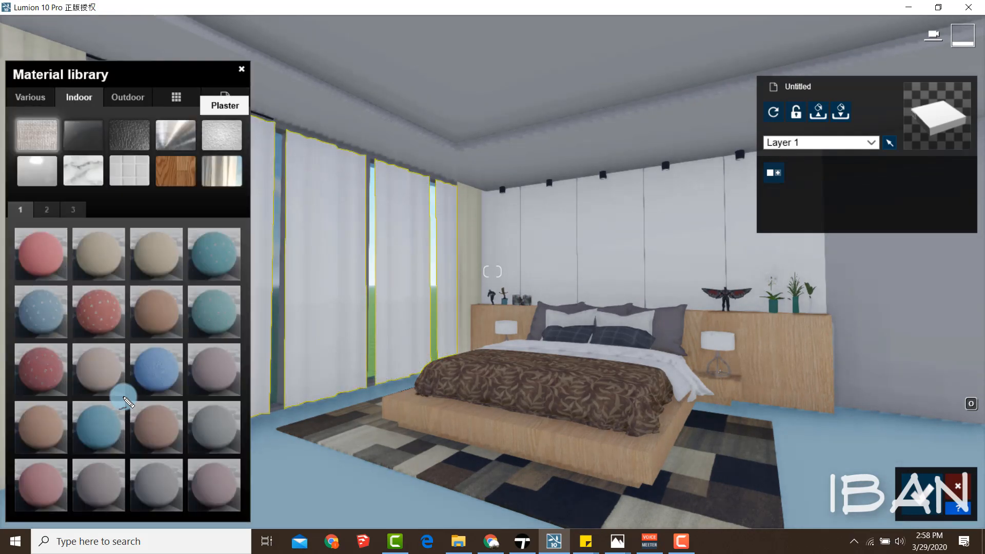
left_click(222, 170)
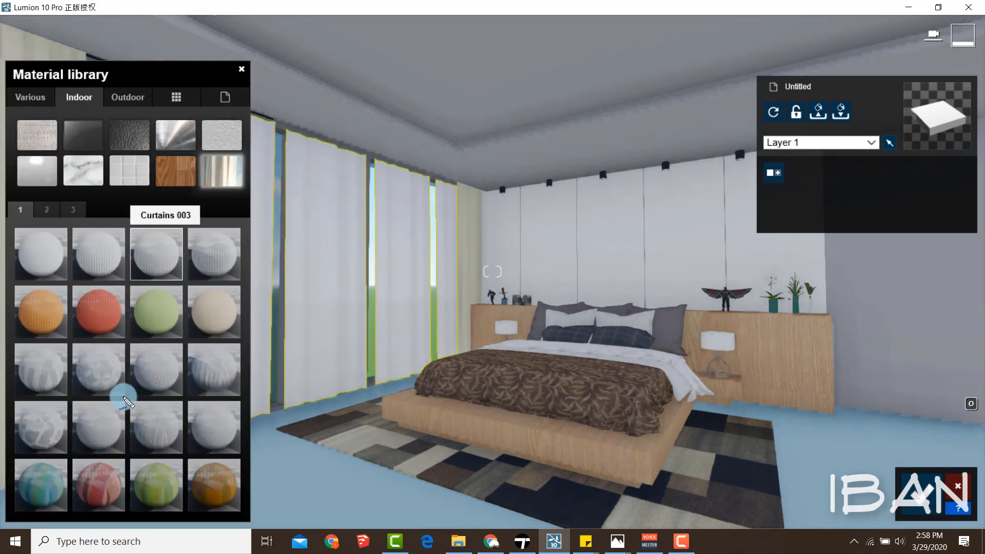
left_click(157, 254)
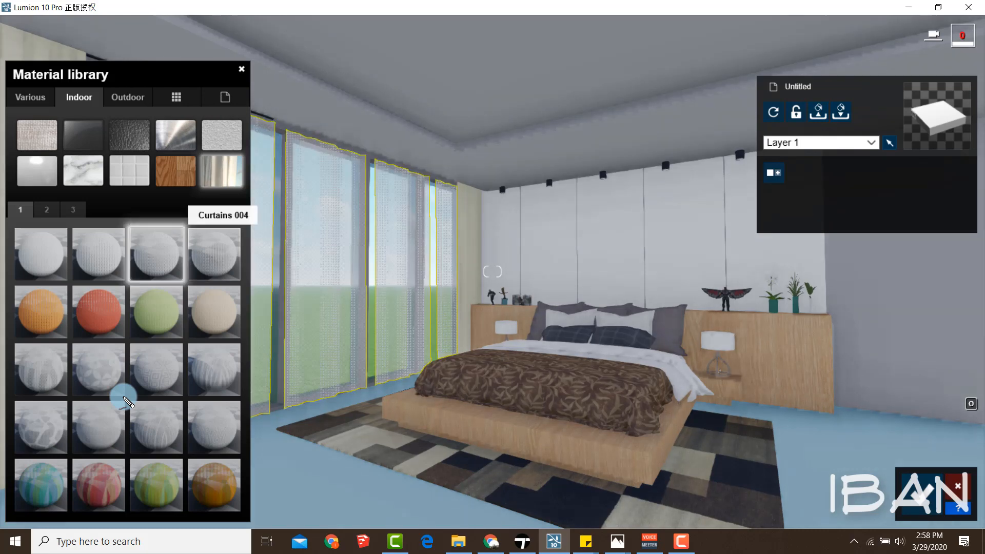
left_click(214, 427)
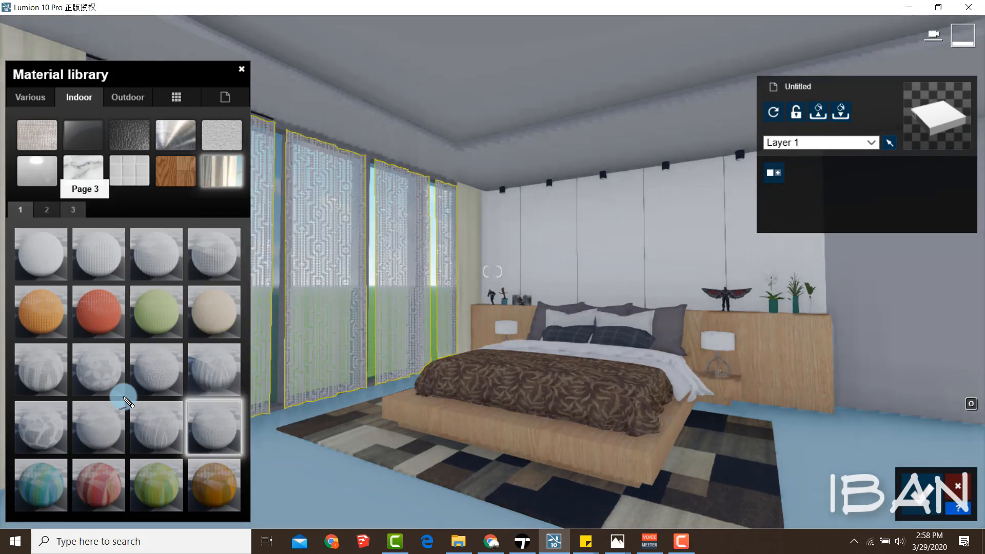
Apply the Polii Pattern Stripes 003 VAR4 2K material to the window curtains and make it partly transparent
left_click(47, 209)
left_click(73, 209)
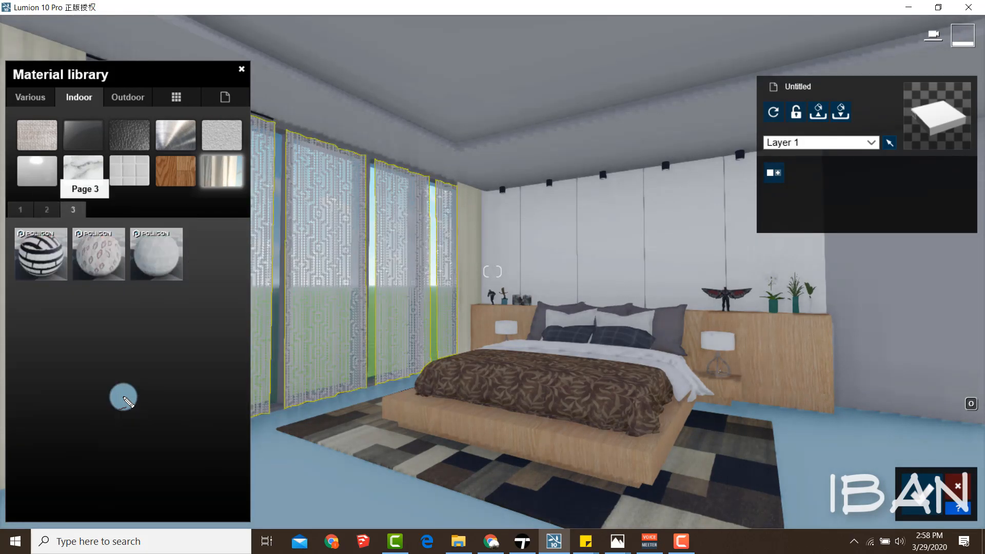
left_click(47, 209)
left_click(214, 484)
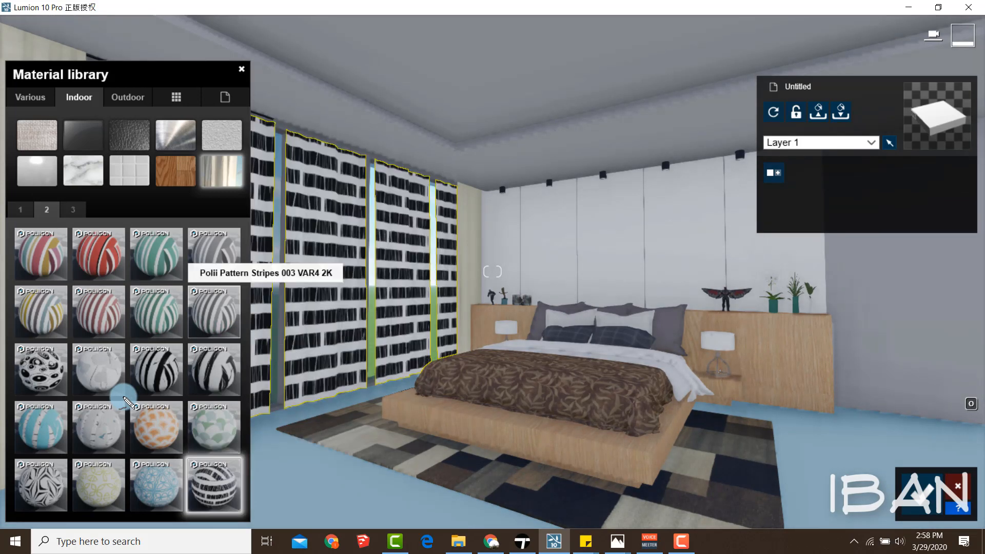
double_click(214, 312)
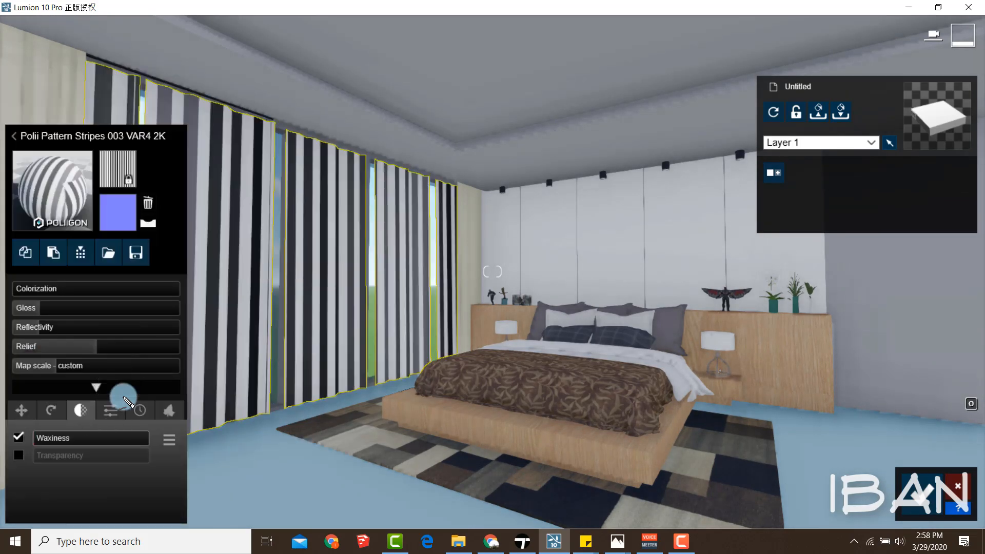
left_click(18, 455)
left_click_drag(37, 456, 62, 455)
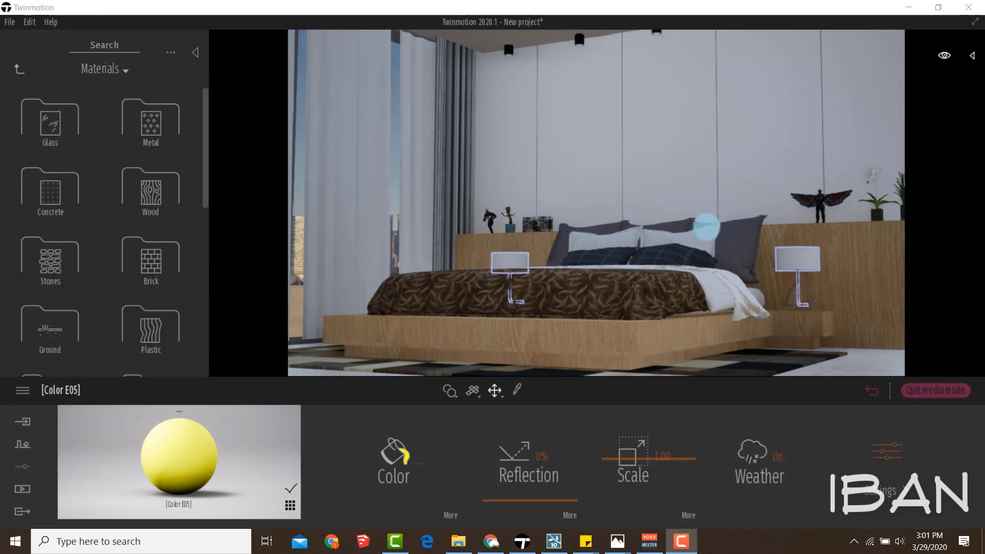
In Twinmotion, sample the white window curtain material with the material picker
right_click_drag(706, 227, 642, 205)
left_click(517, 390)
left_click(517, 174)
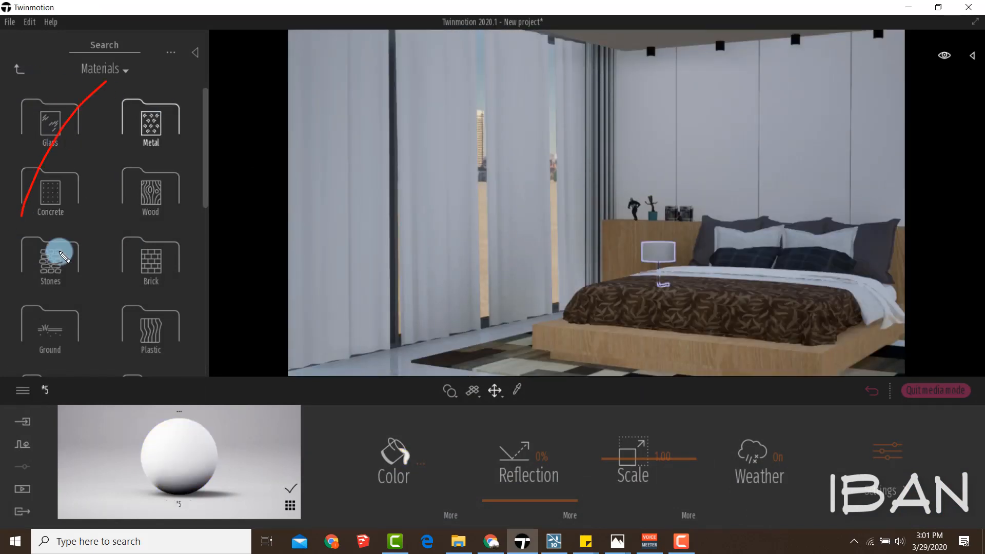
Browse the library's Translucent materials and examine the preview of Veinous network
left_click(190, 53)
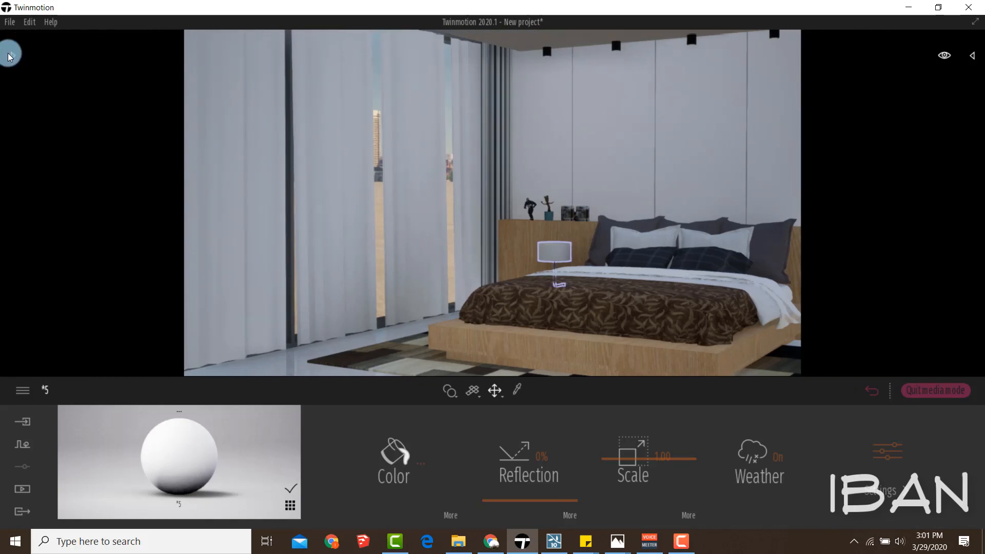
left_click(12, 54)
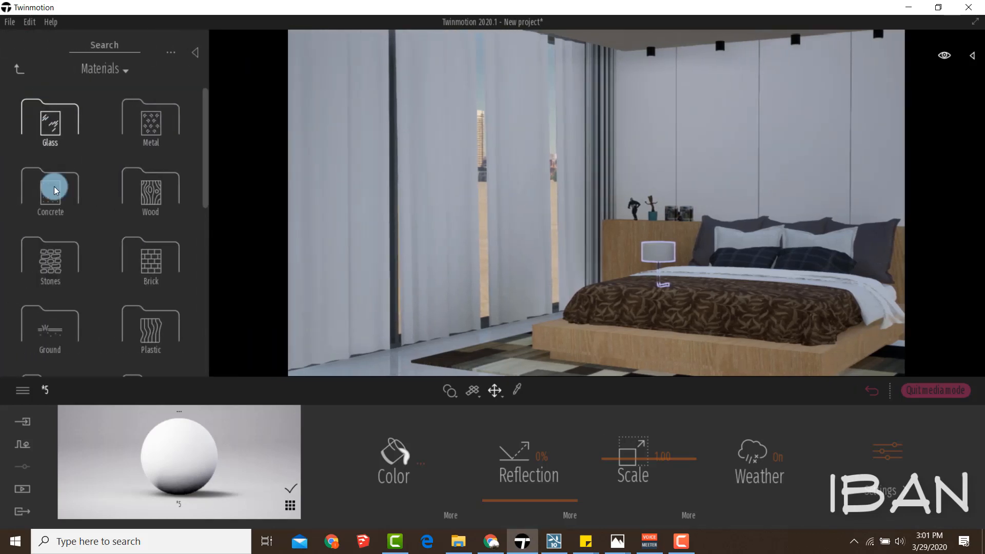
scroll(75, 227, "down", 8)
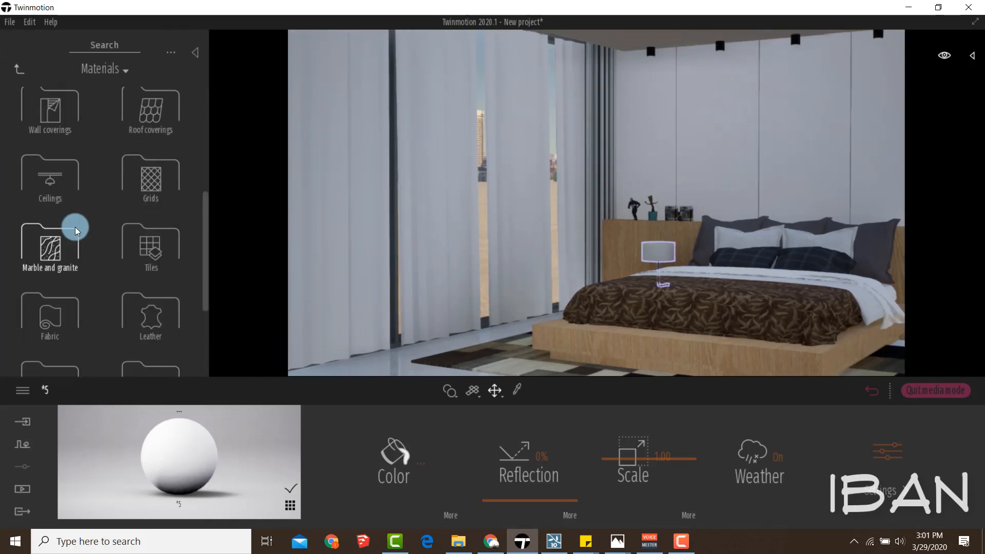
scroll(75, 227, "down", 2)
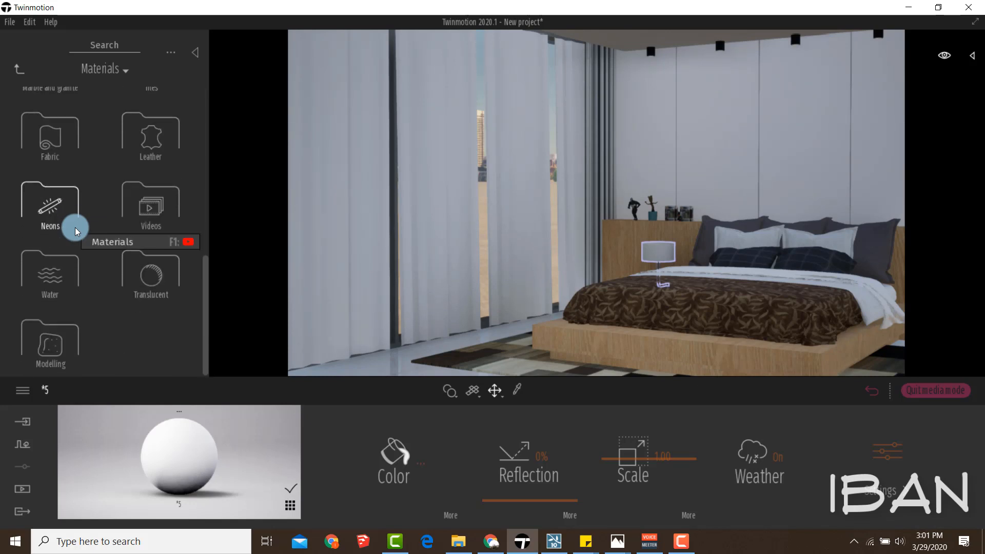
left_click(154, 275)
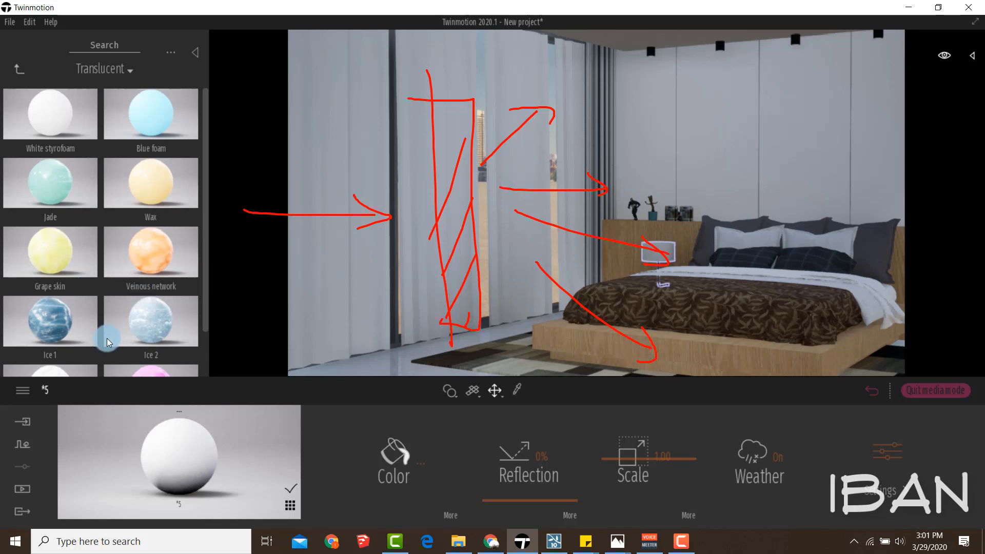
mouse_move(133, 240)
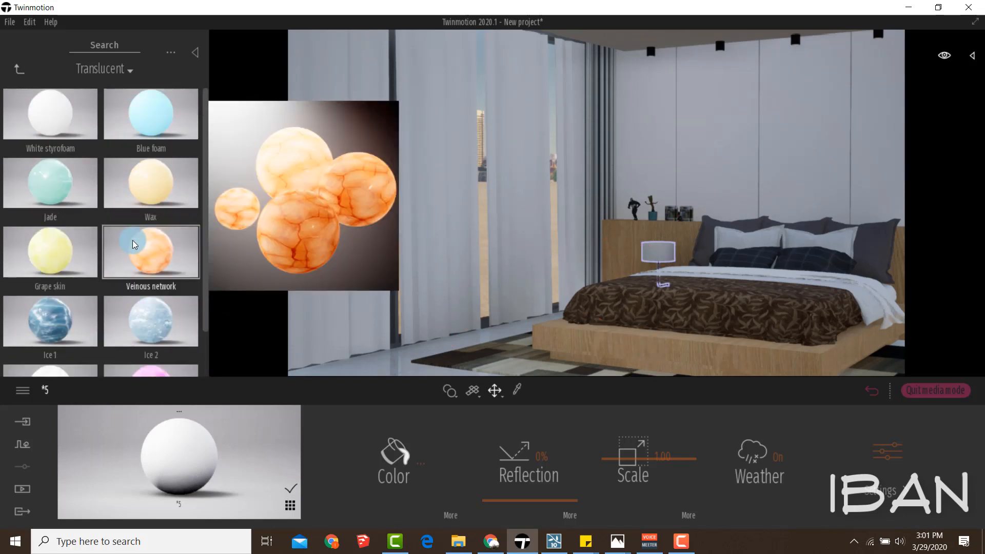
left_click(19, 68)
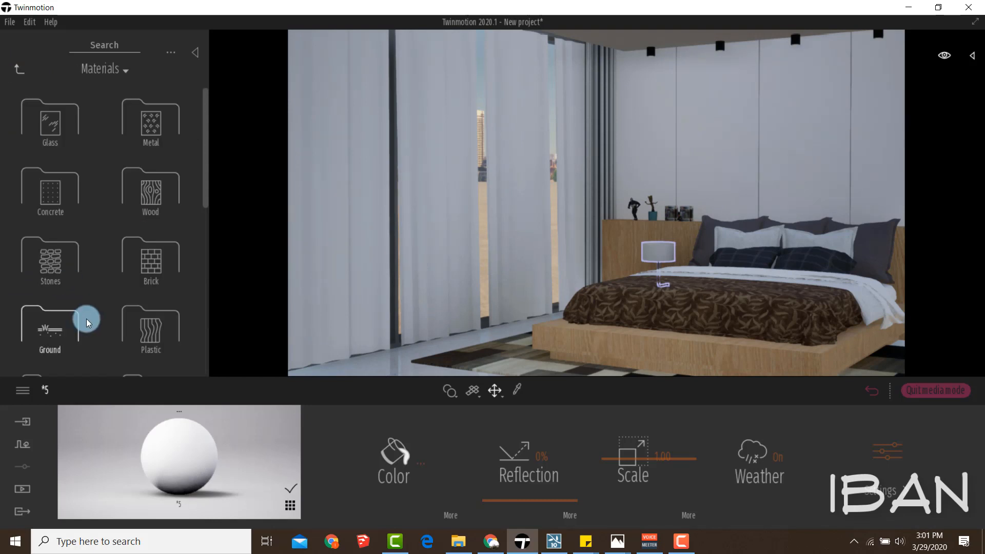
Apply the Carpet velvet 01 fabric material from the library to the window curtains
scroll(86, 319, "down", 2)
scroll(86, 319, "up", 2)
scroll(86, 318, "down", 4)
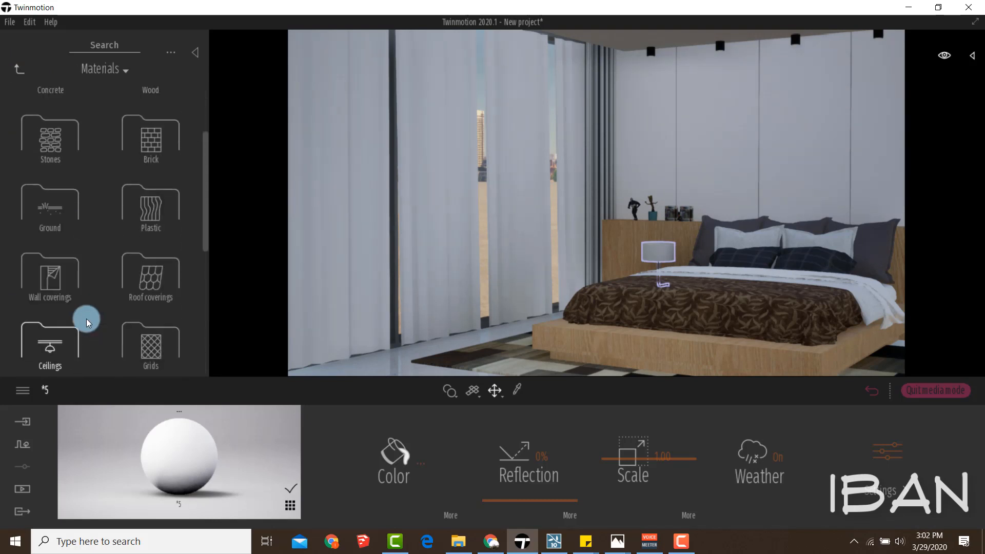
scroll(87, 319, "down", 1)
left_click(72, 320)
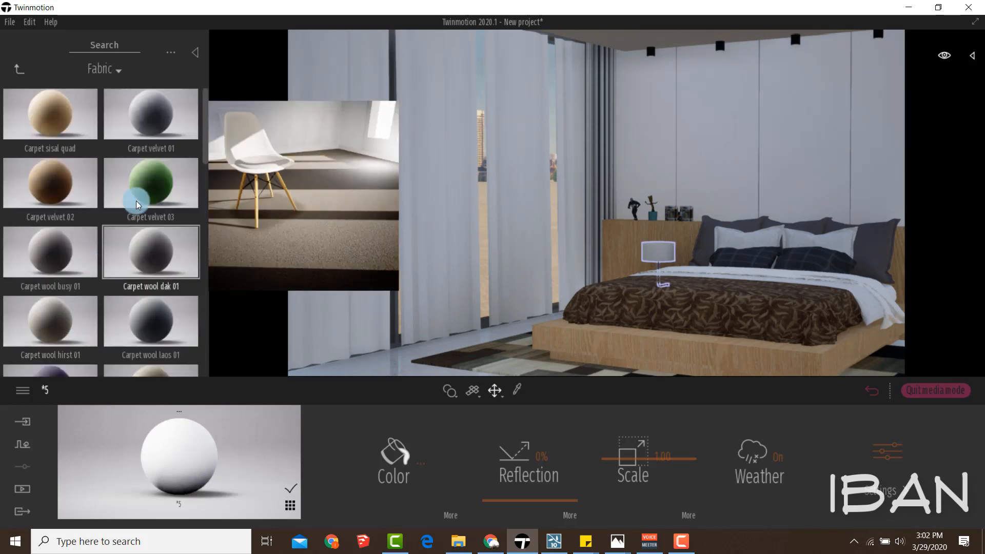
mouse_move(142, 127)
left_click_drag(142, 128, 459, 200)
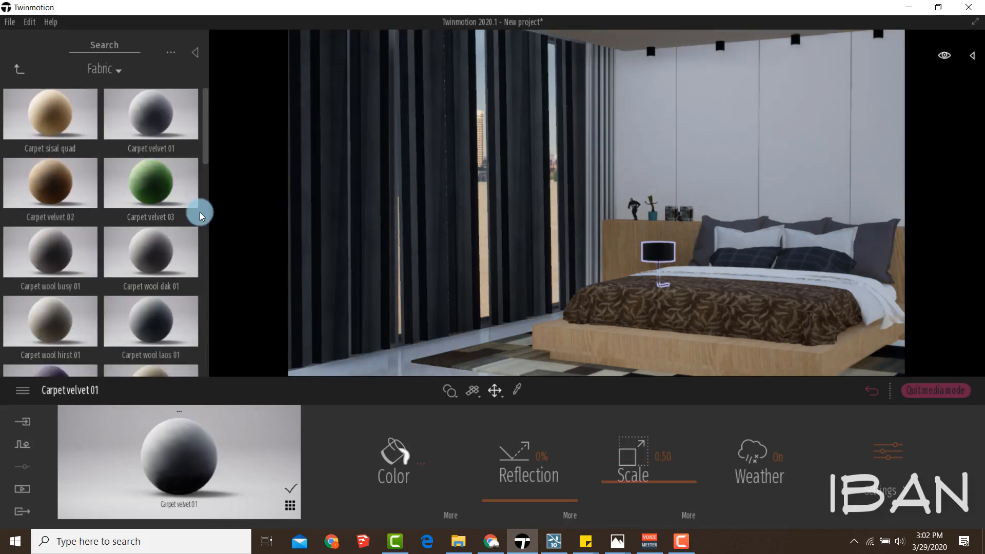
Examine the additional settings and the color options of the Carpet velvet 01 material
mouse_move(165, 192)
left_click(886, 464)
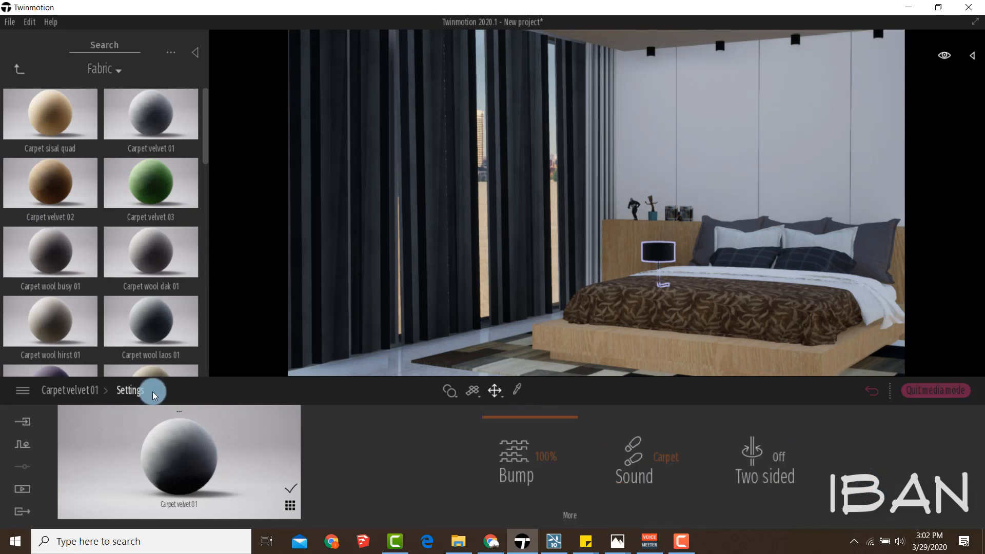
left_click(98, 391)
left_click(465, 524)
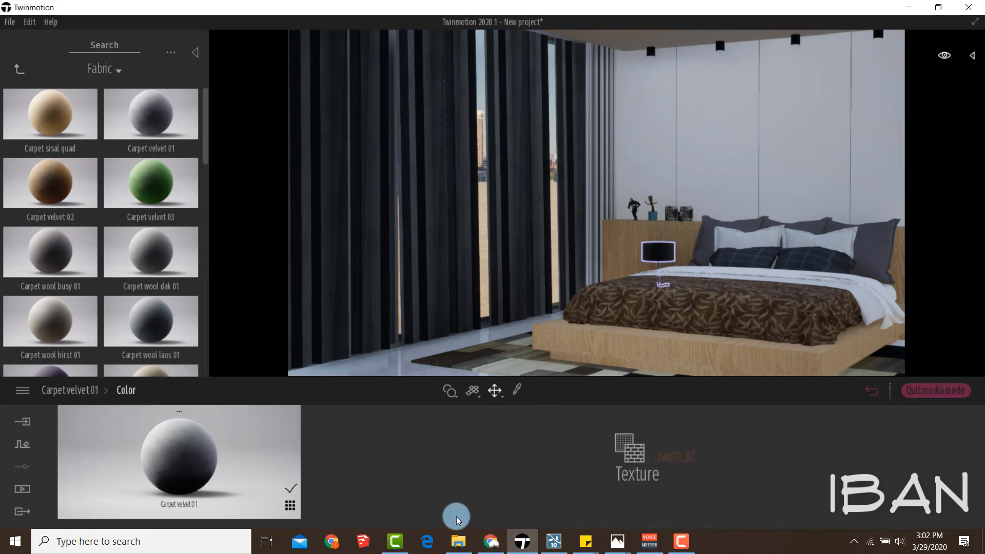
left_click(69, 391)
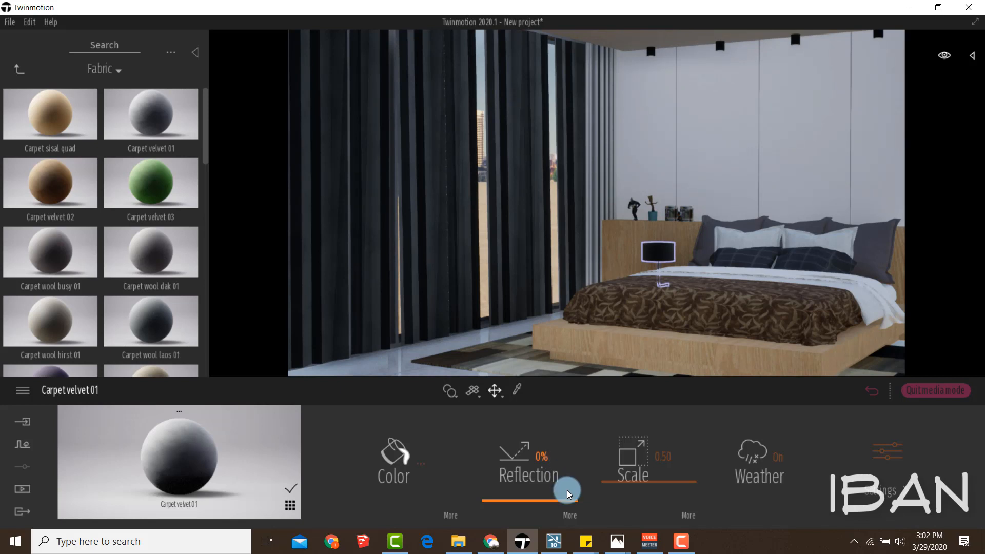
left_click(448, 513)
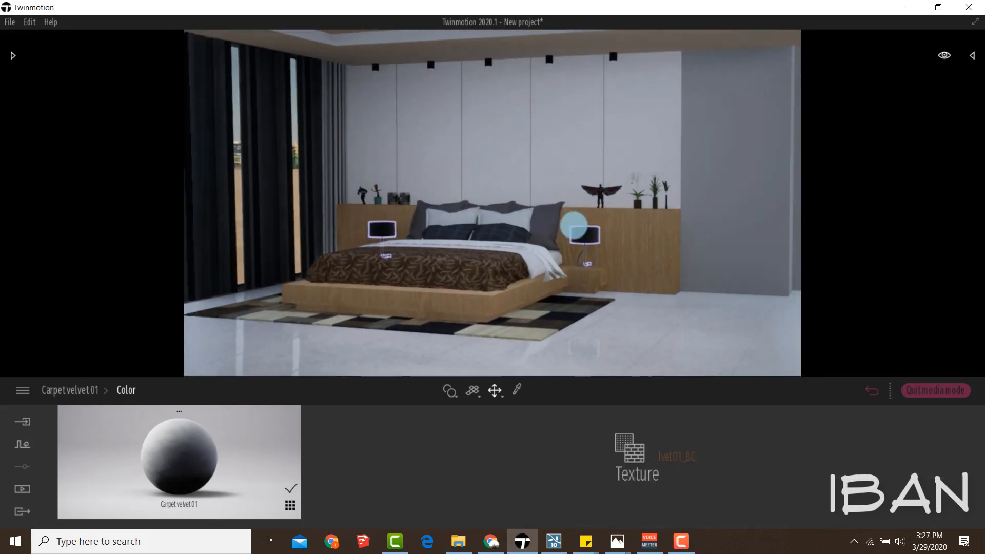
right_click_drag(574, 225, 578, 226)
scroll(578, 226, "down", 4)
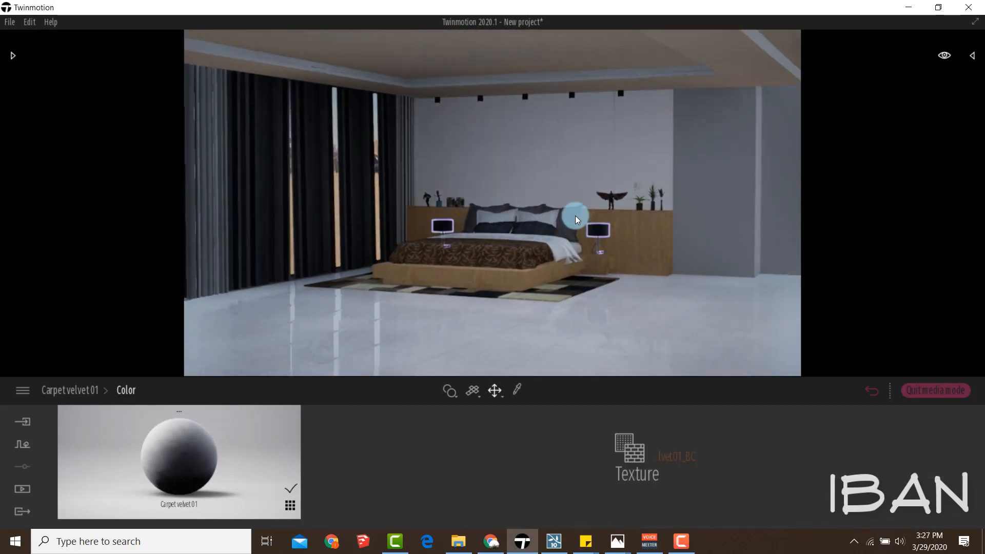
scroll(543, 153, "up", 2)
scroll(544, 153, "up", 3)
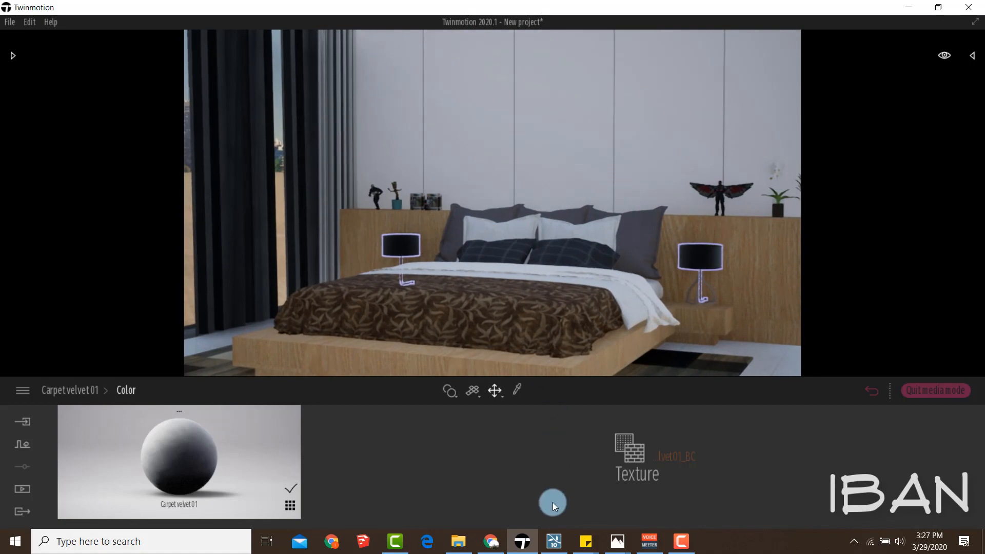
Switch to Lumion 10 and raise the Emissive setting of the Color E05 strip under the bed to its maximum
left_click(554, 542)
key("s")
key("w")
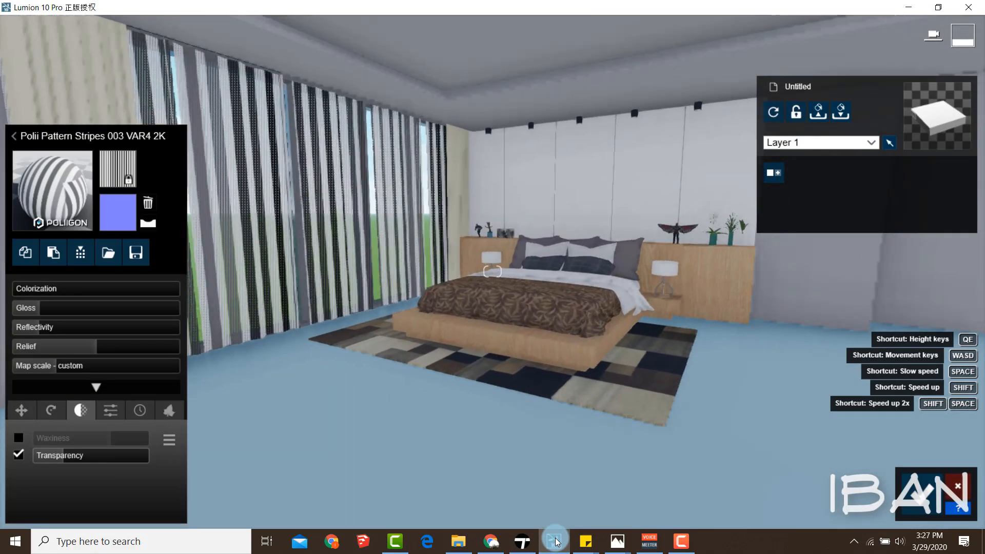
key("s")
key("w")
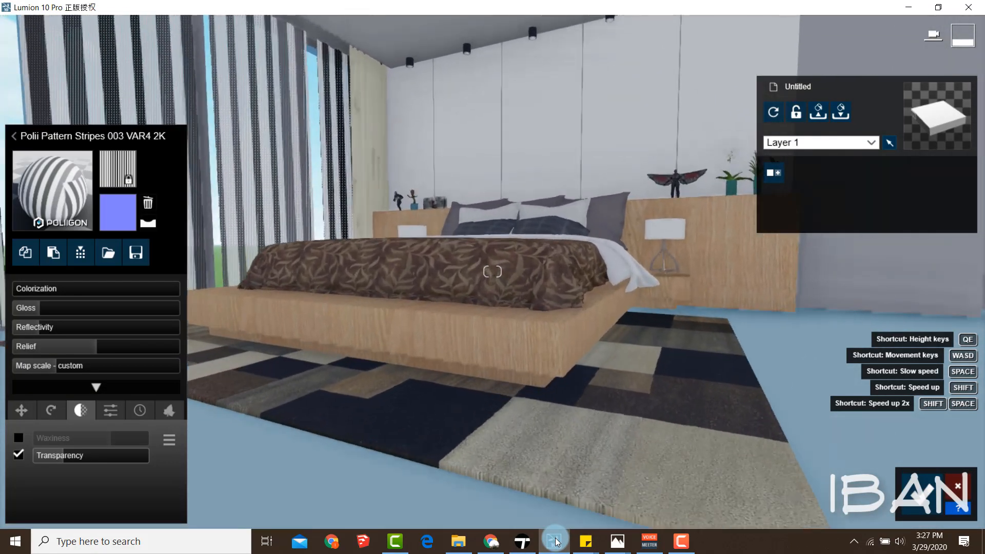
key("w")
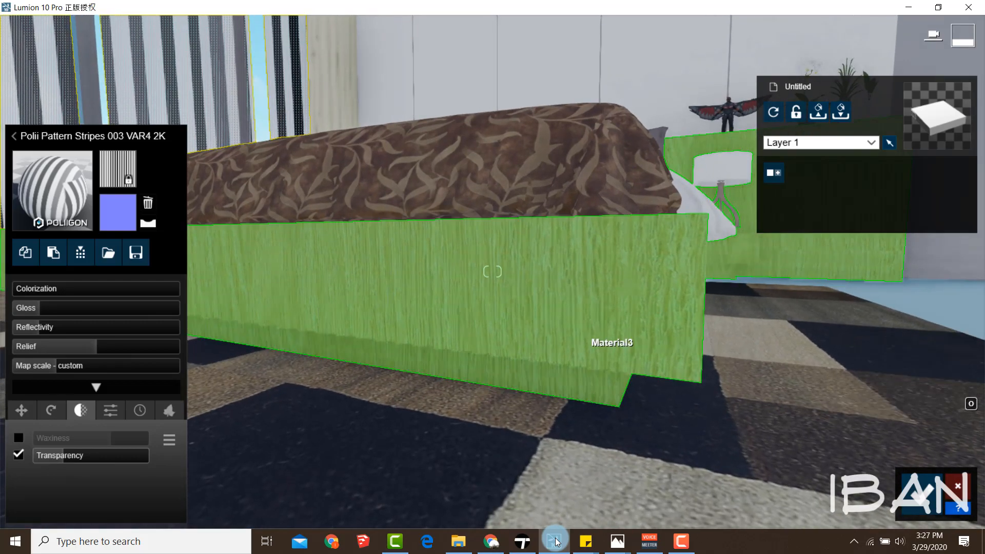
key("w")
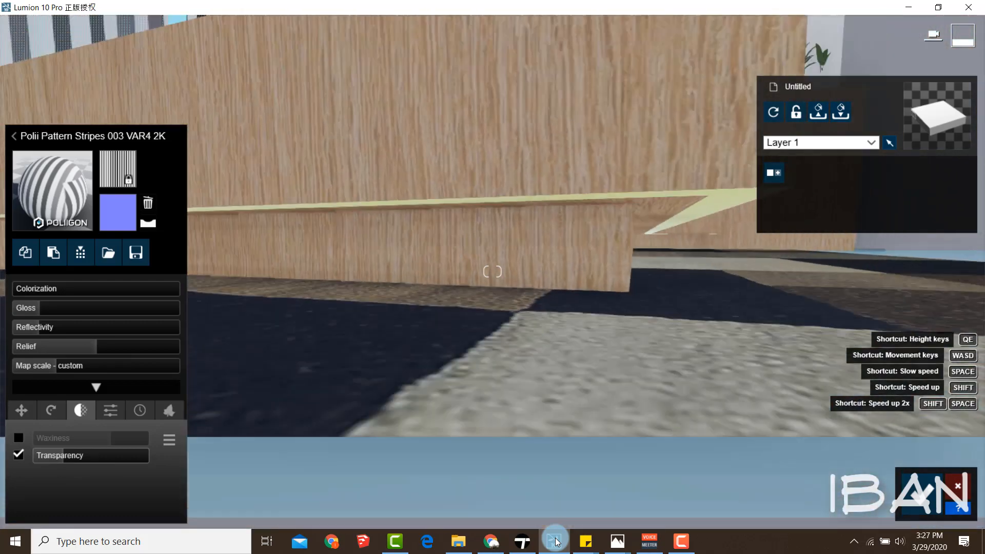
key("e")
key("q")
key("e")
key("w")
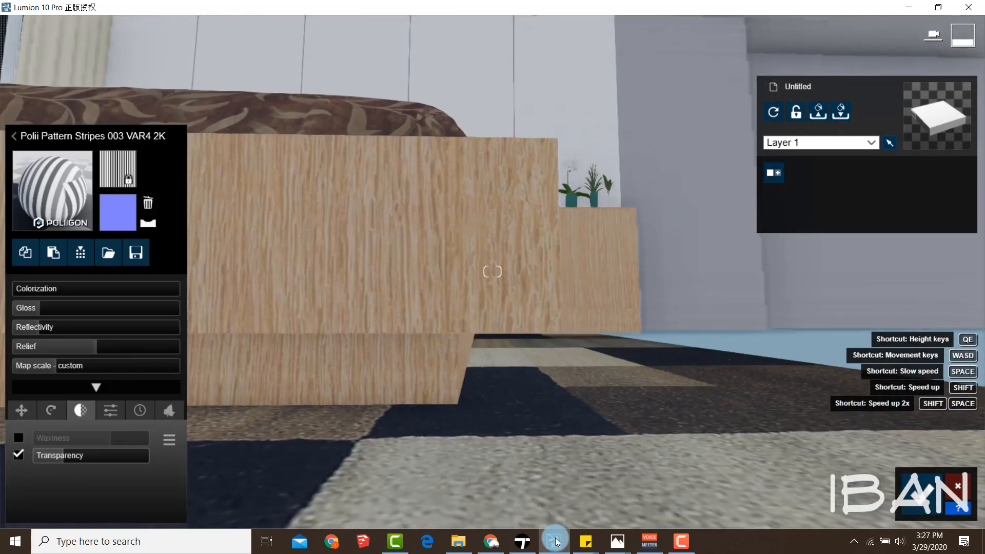
key("w")
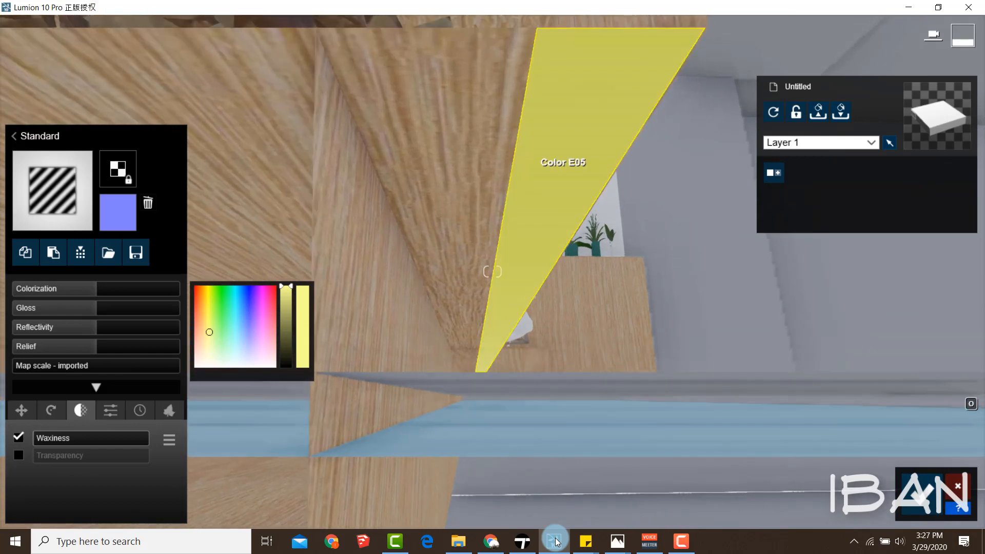
left_click(110, 411)
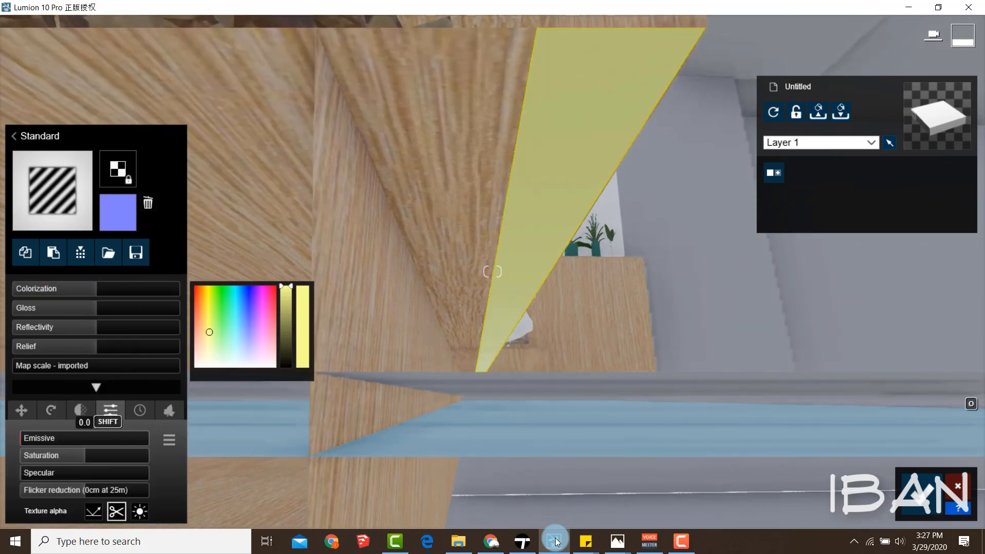
left_click_drag(26, 438, 148, 438)
right_click_drag(524, 231, 498, 318)
key("s")
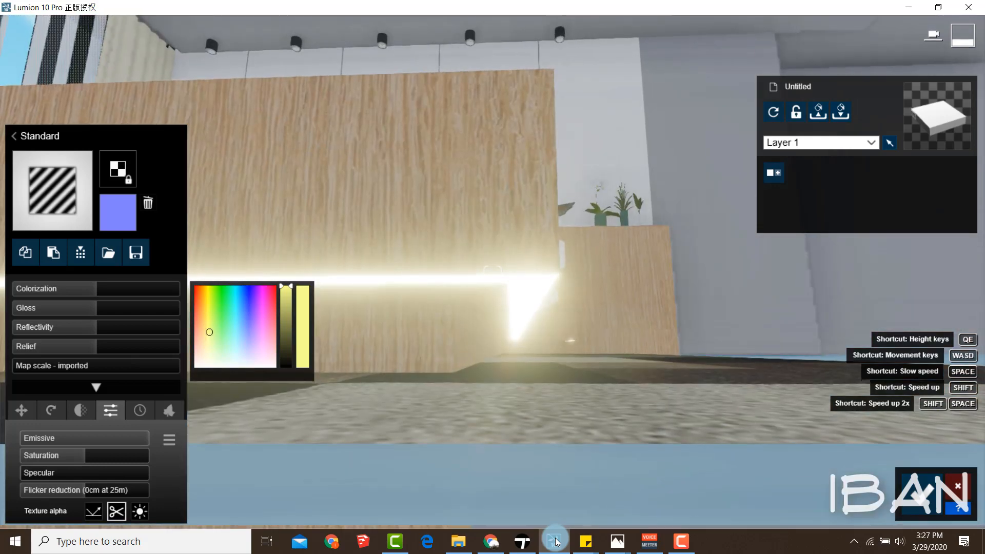
right_click_drag(558, 543, 527, 542)
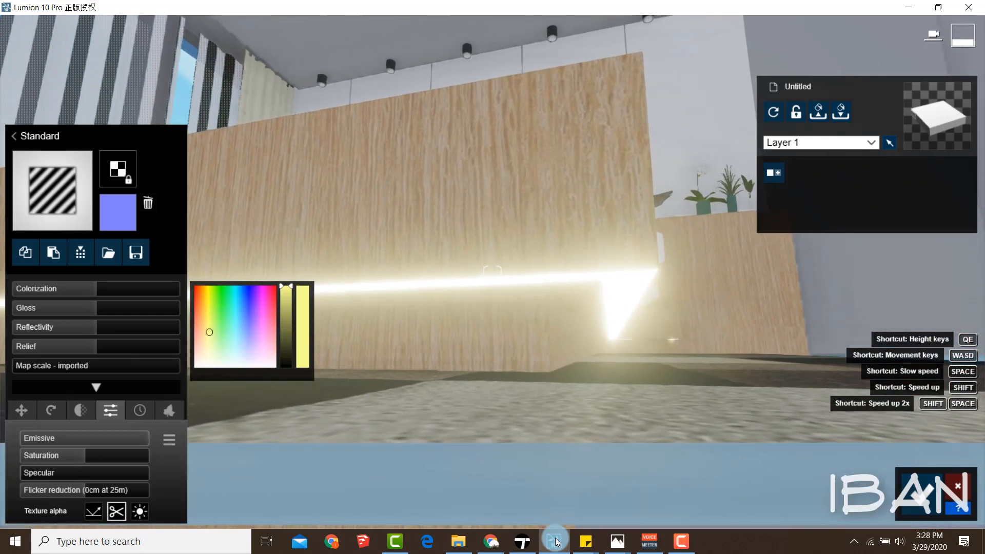
Mark the glowing strip under the bed with temporary red arrows, and clear the marks
left_click_drag(269, 113, 408, 271)
left_click_drag(355, 245, 439, 238)
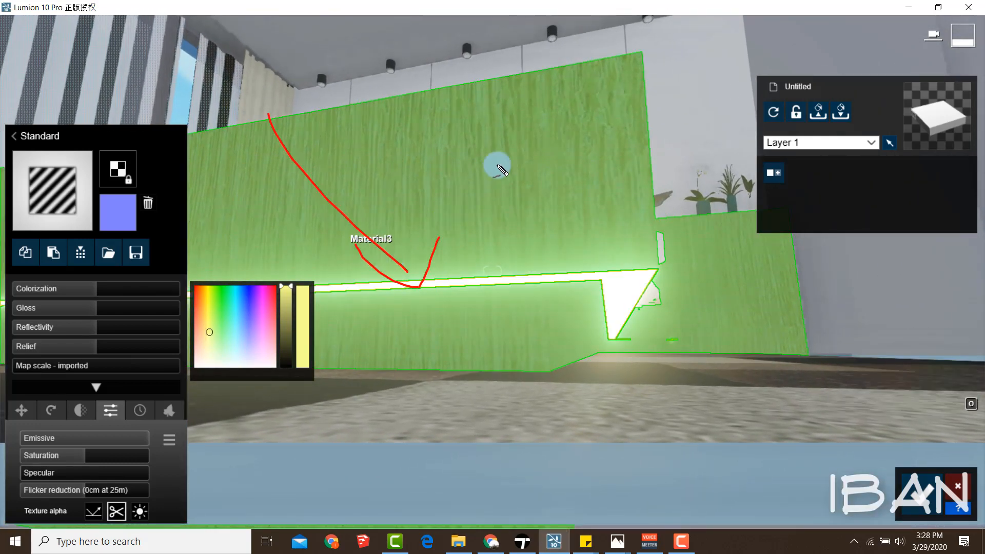
left_click_drag(497, 165, 502, 245)
left_click_drag(464, 245, 537, 241)
left_click_drag(627, 209, 616, 239)
left_click_drag(667, 201, 658, 232)
key("Escape")
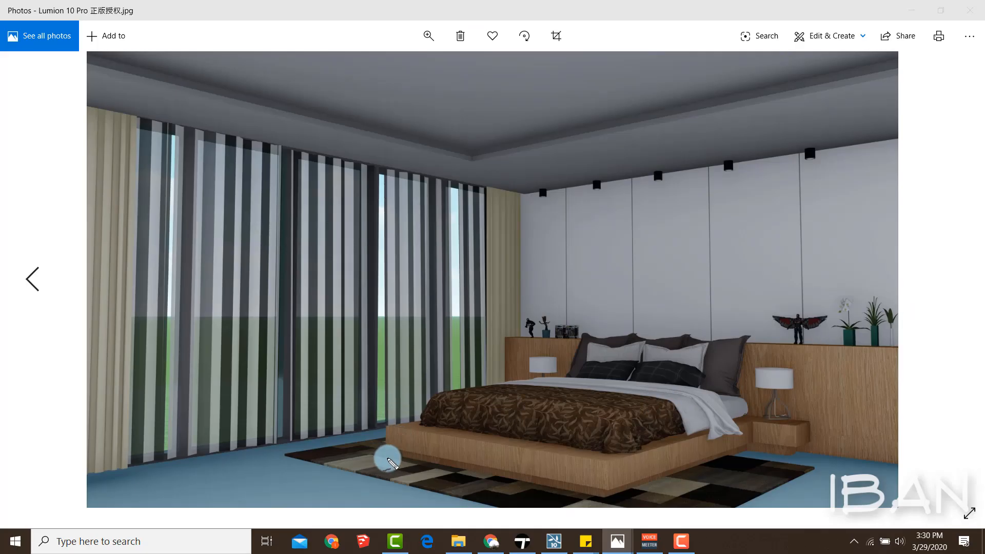
Mark the area around the bed base in the Lumion bedroom render with temporary red arrows, and clear them
key("ctrl+2")
mouse_move(315, 469)
left_mouse_down()
mouse_move(388, 463)
mouse_move(385, 473)
left_mouse_up()
left_click_drag(441, 498, 476, 461)
left_click_drag(460, 467, 479, 487)
left_click_drag(555, 512, 551, 485)
left_click_drag(544, 510, 559, 495)
mouse_move(696, 510)
left_mouse_down()
mouse_move(665, 480)
mouse_move(668, 492)
left_mouse_up()
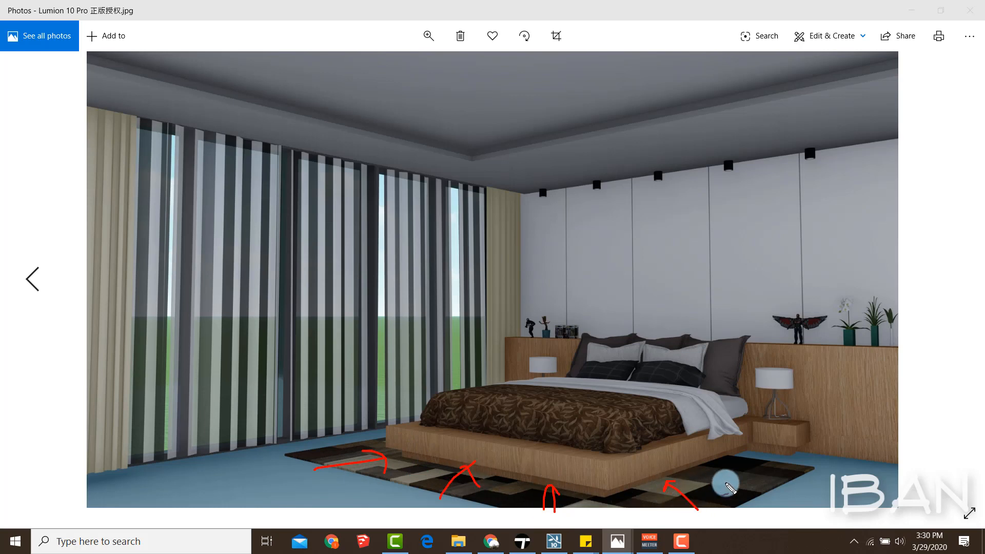
mouse_move(807, 484)
left_mouse_down()
mouse_move(734, 456)
mouse_move(741, 465)
left_mouse_up()
mouse_move(632, 481)
left_mouse_down()
mouse_move(633, 502)
mouse_move(658, 491)
left_mouse_up()
left_click_drag(653, 483, 661, 486)
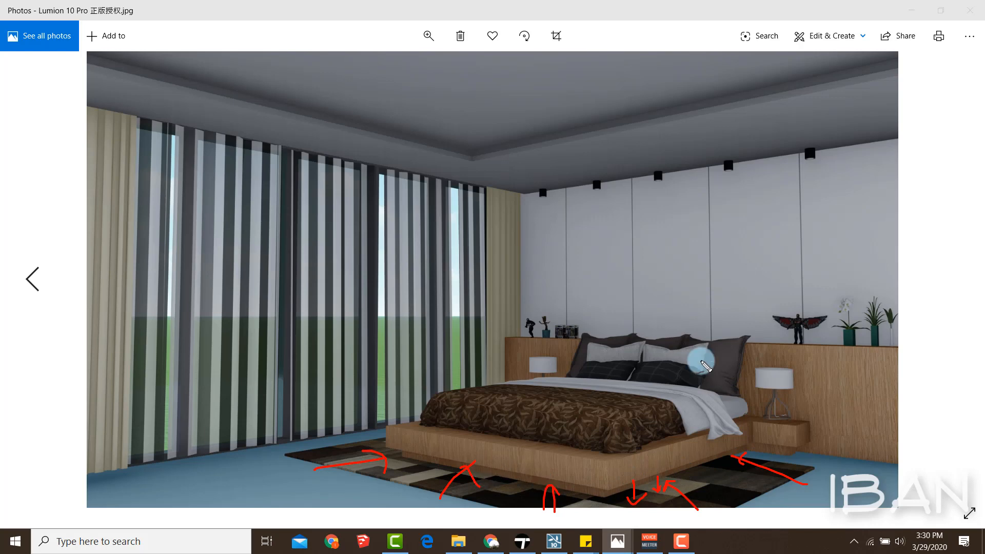
key("Escape")
Open render image 2 from the Lumion folder and point out the glowing strip with temporary red arrows
key("alt+Tab")
left_click(179, 131)
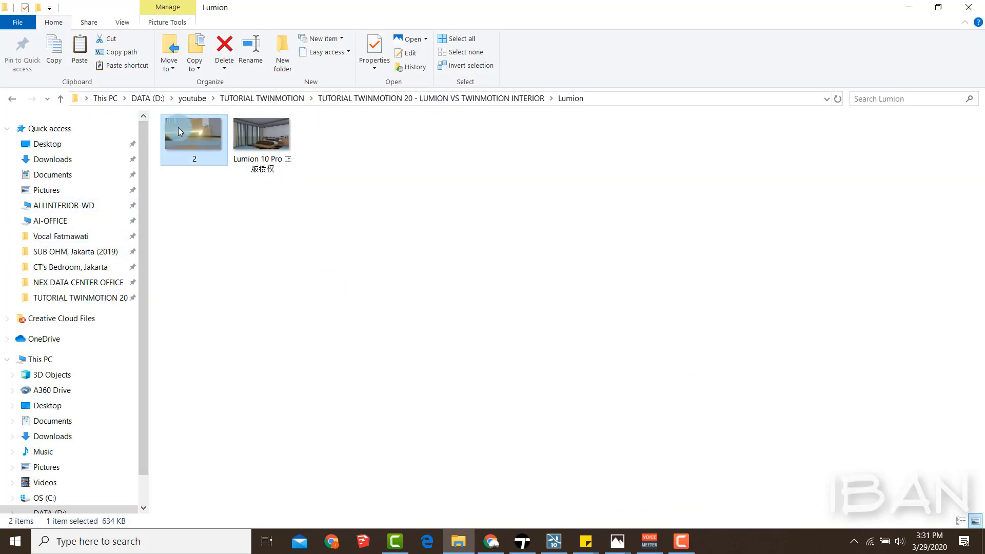
key("Return")
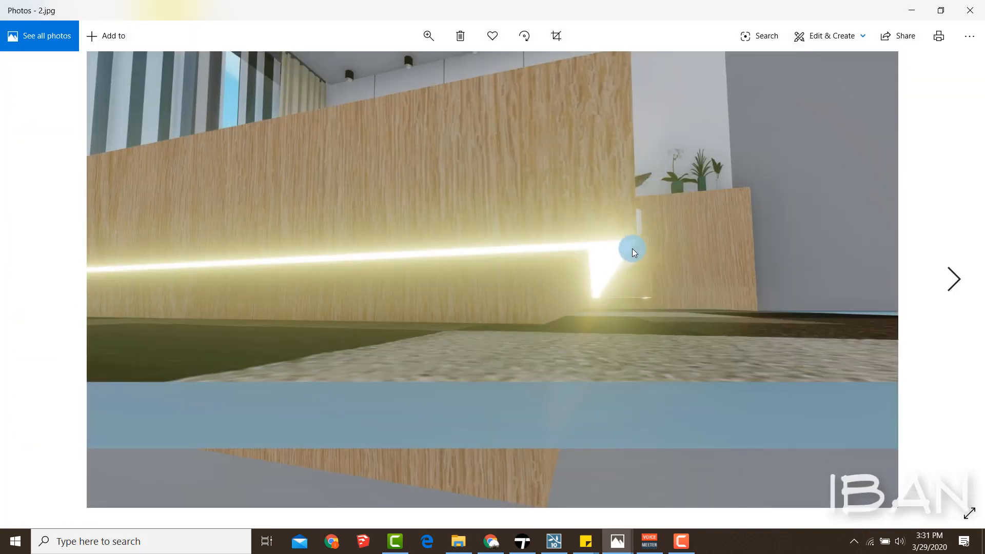
mouse_move(498, 356)
left_mouse_down()
mouse_move(590, 264)
mouse_move(601, 279)
left_mouse_up()
left_click_drag(647, 348, 603, 285)
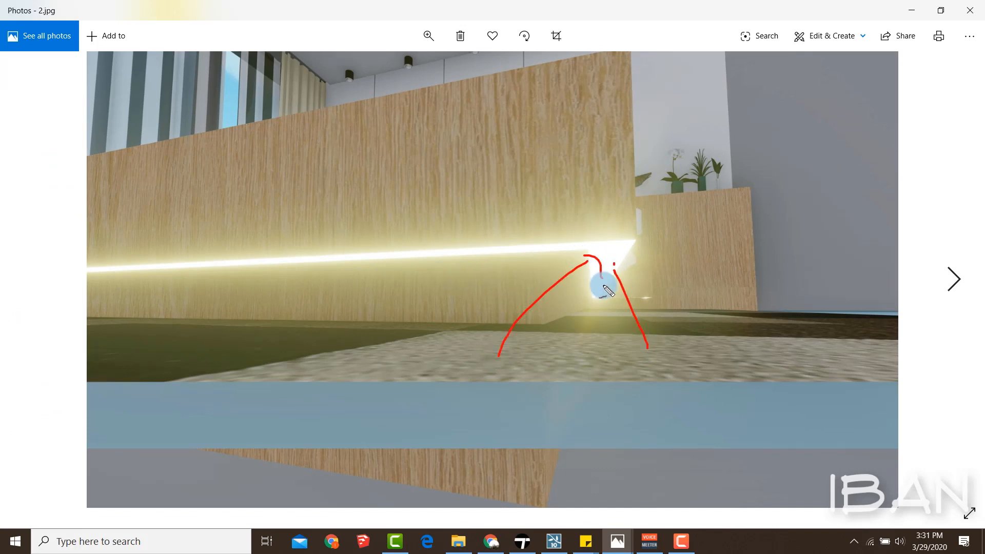
mouse_move(258, 304)
left_mouse_down()
mouse_move(297, 260)
mouse_move(317, 277)
left_mouse_up()
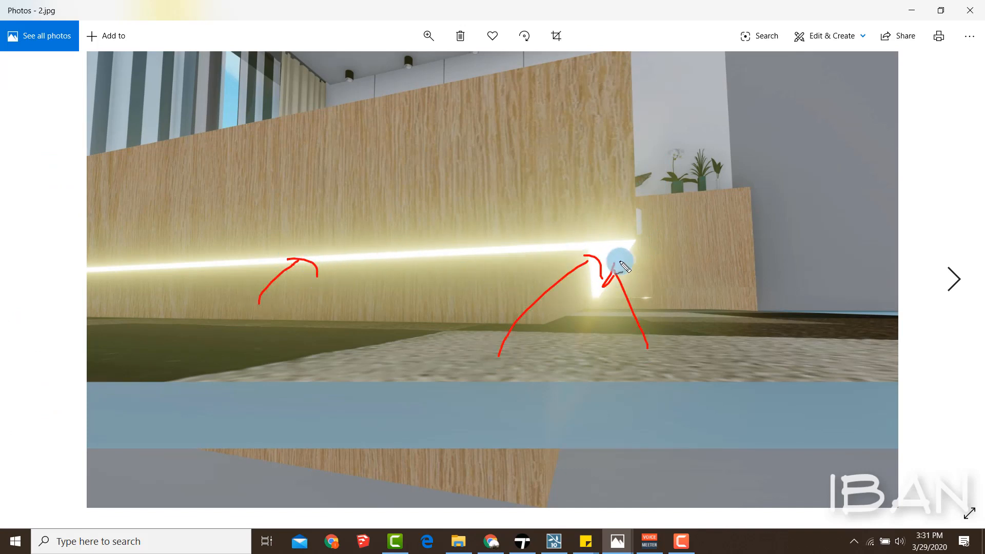
key("Escape")
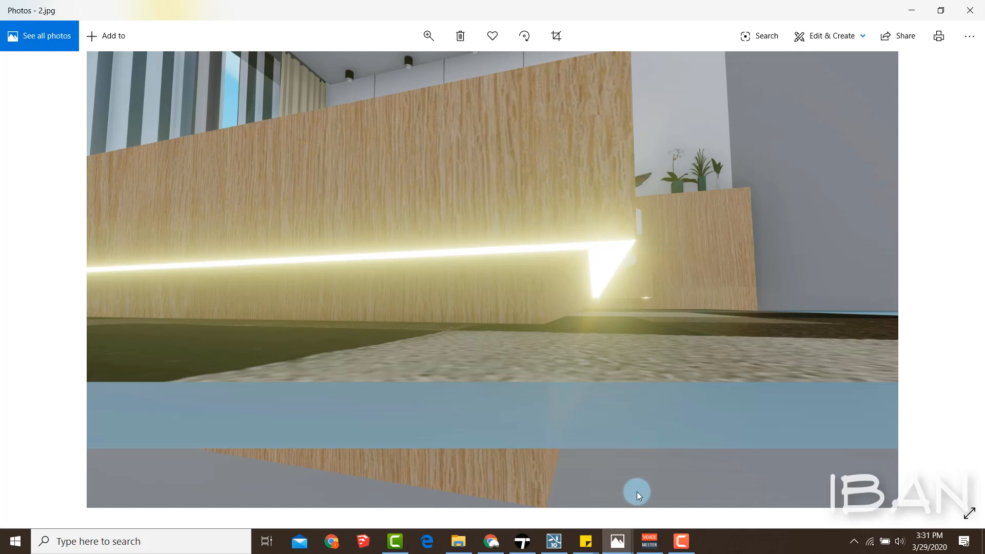
Reopen the full bedroom render from the Lumion folder and point out the lighting around the bed base with temporary red arrows
mouse_move(565, 542)
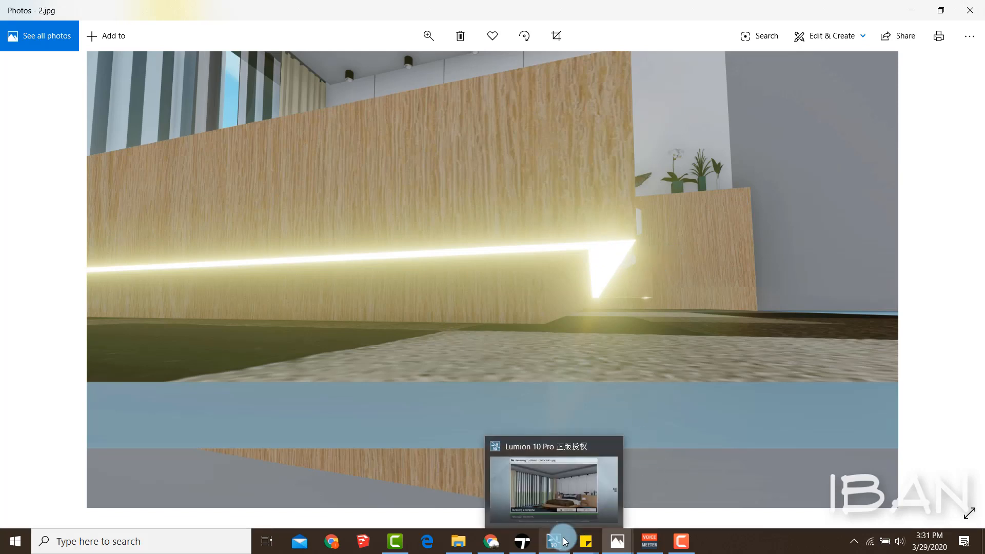
left_click(272, 142)
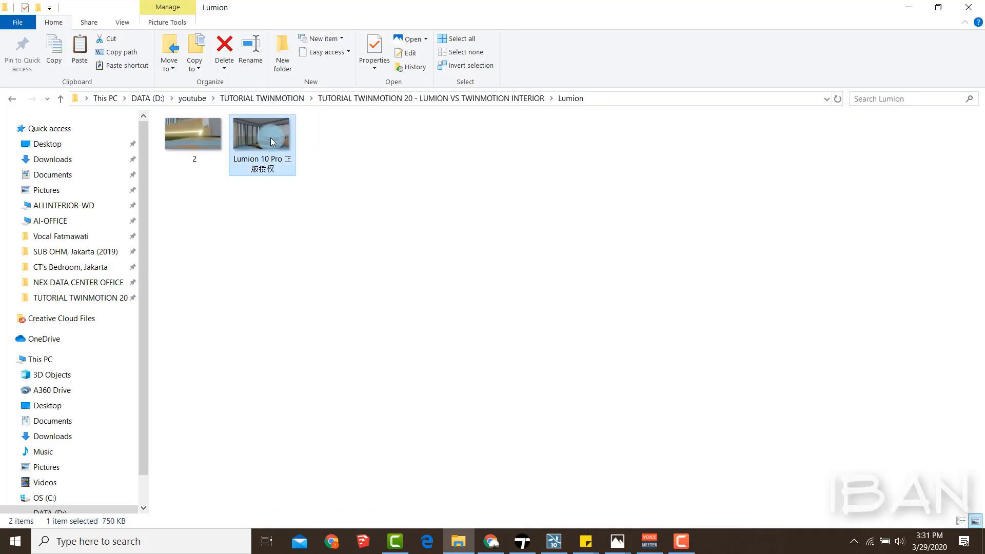
double_click(270, 137)
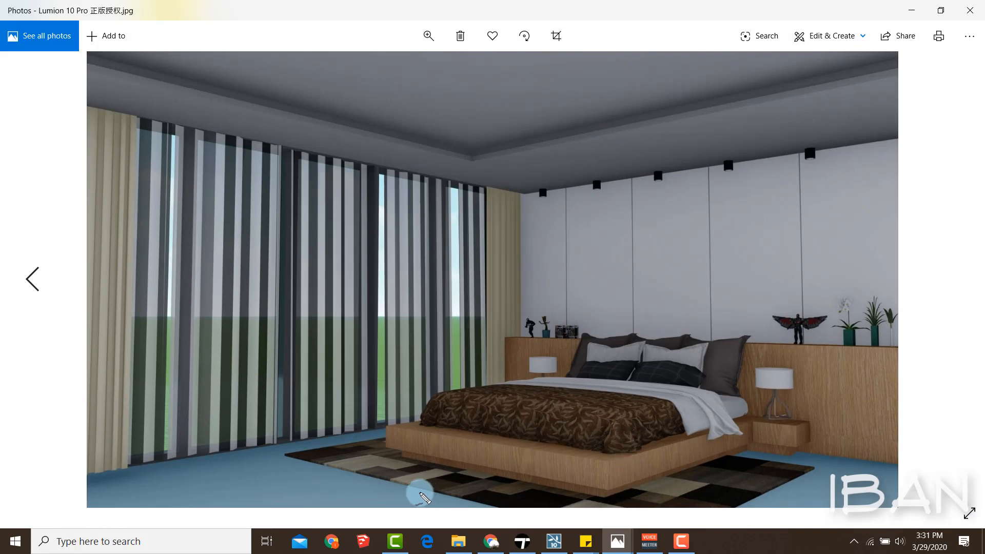
mouse_move(403, 494)
left_mouse_down()
mouse_move(452, 482)
mouse_move(460, 489)
left_mouse_up()
mouse_move(374, 486)
left_mouse_down()
mouse_move(408, 472)
mouse_move(421, 481)
left_mouse_up()
mouse_move(695, 513)
left_mouse_down()
mouse_move(661, 477)
mouse_move(681, 478)
left_mouse_up()
left_click_drag(796, 485, 740, 457)
mouse_move(739, 477)
left_mouse_down()
mouse_move(746, 456)
mouse_move(780, 460)
left_mouse_up()
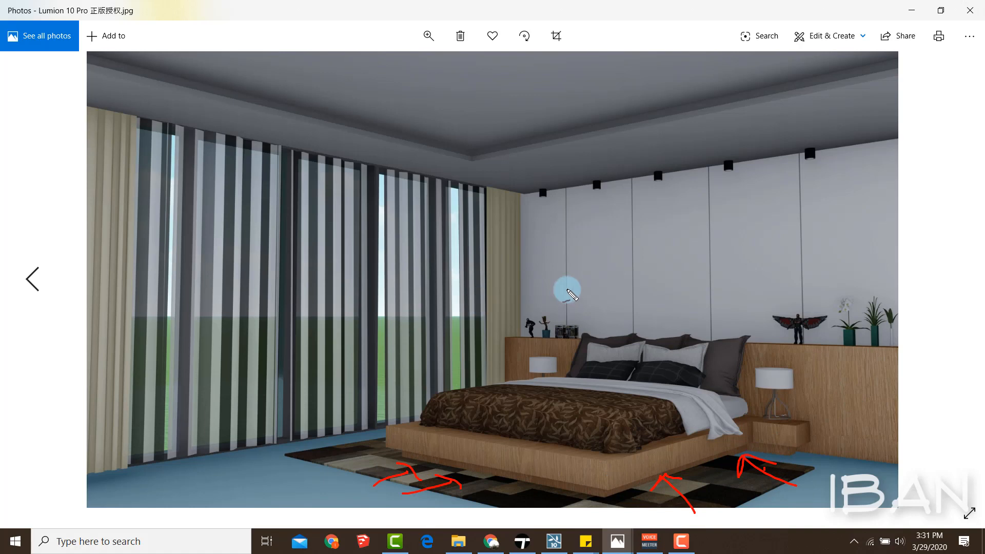
key("Escape")
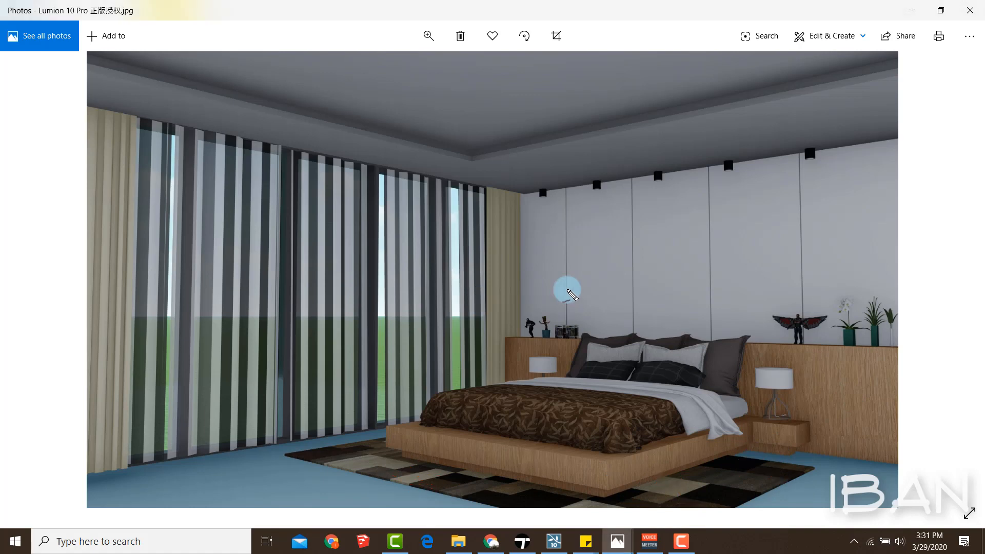
Switch to Twinmotion and apply the Police Beacon material from the Neons library to the yellow strip under the bed
left_click(531, 535)
scroll(551, 252, "up", 5)
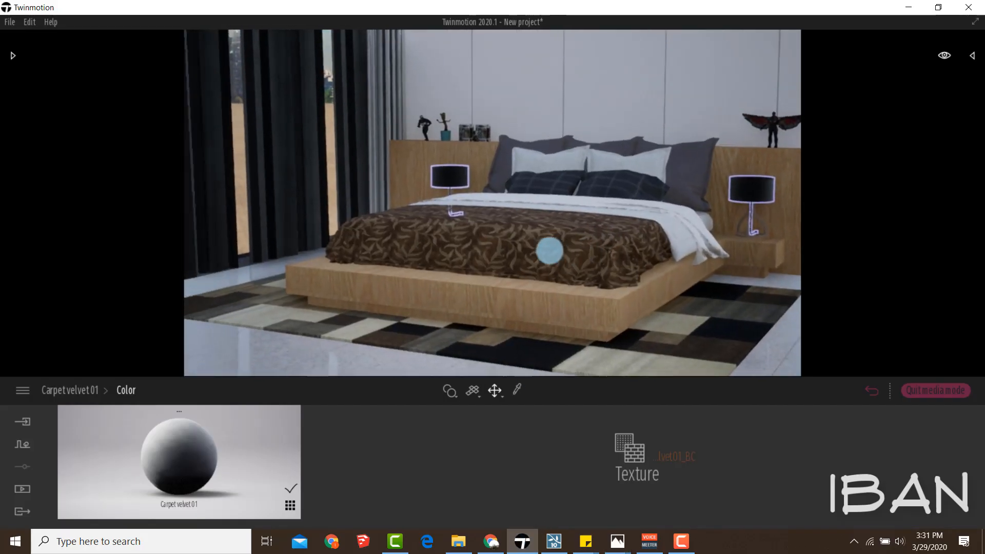
scroll(549, 250, "down", 5)
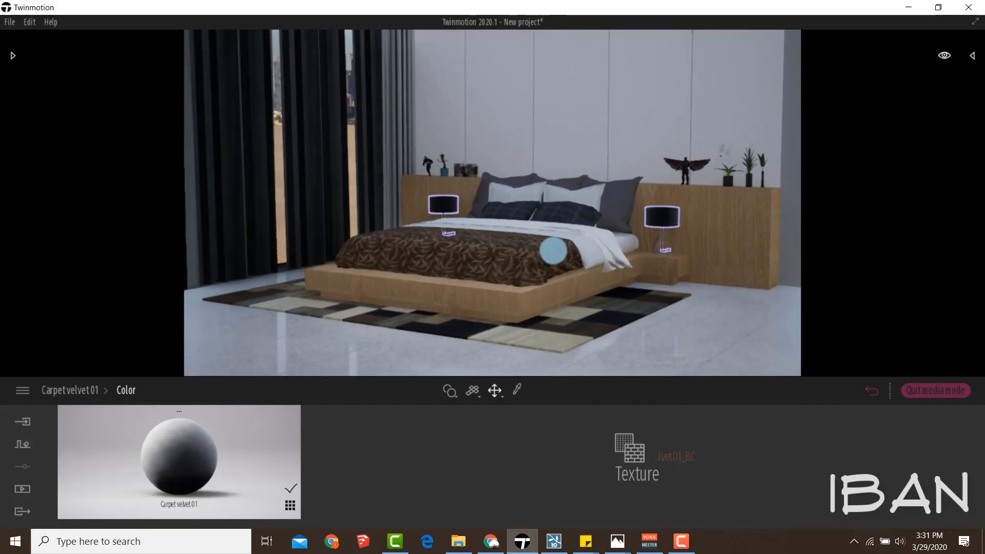
scroll(513, 162, "up", 10)
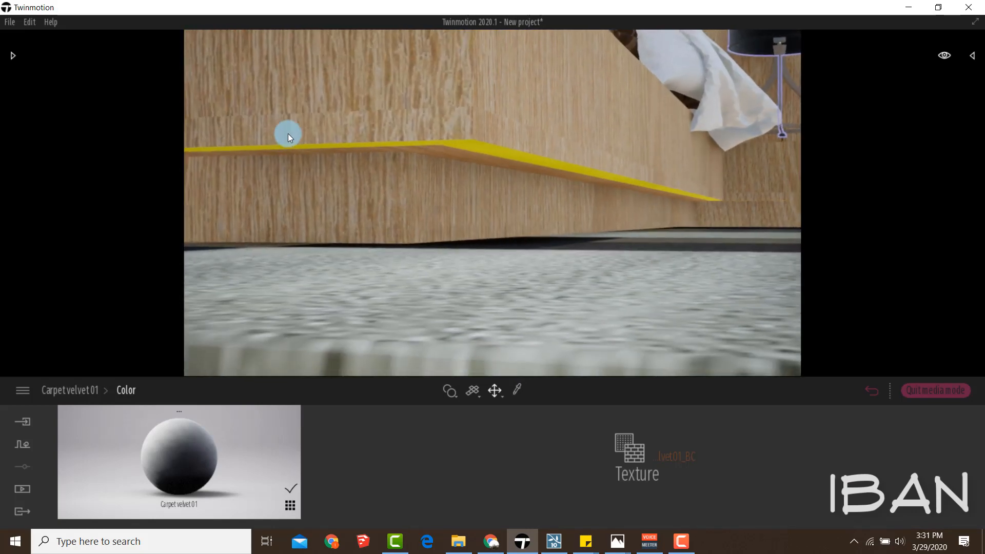
left_click(15, 58)
left_click(16, 63)
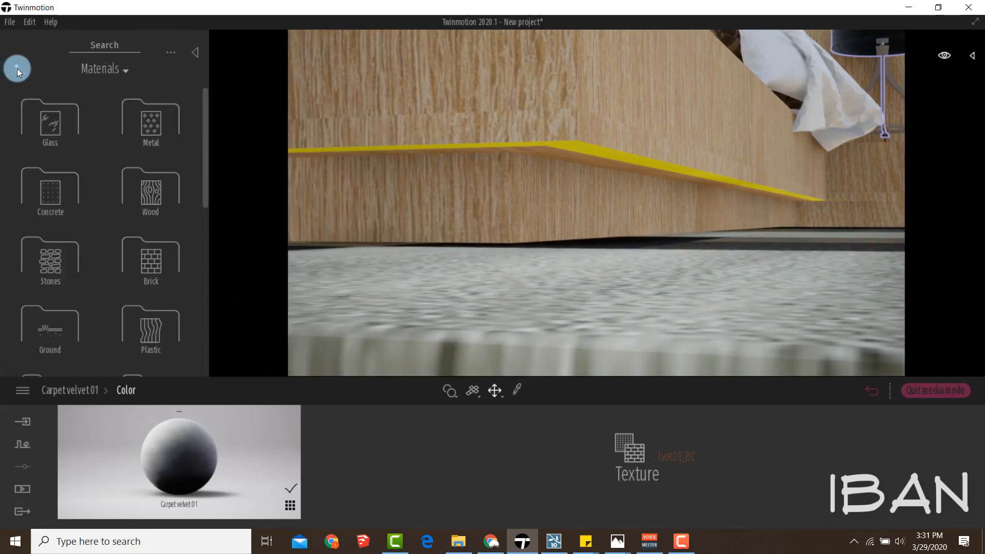
scroll(70, 287, "down", 8)
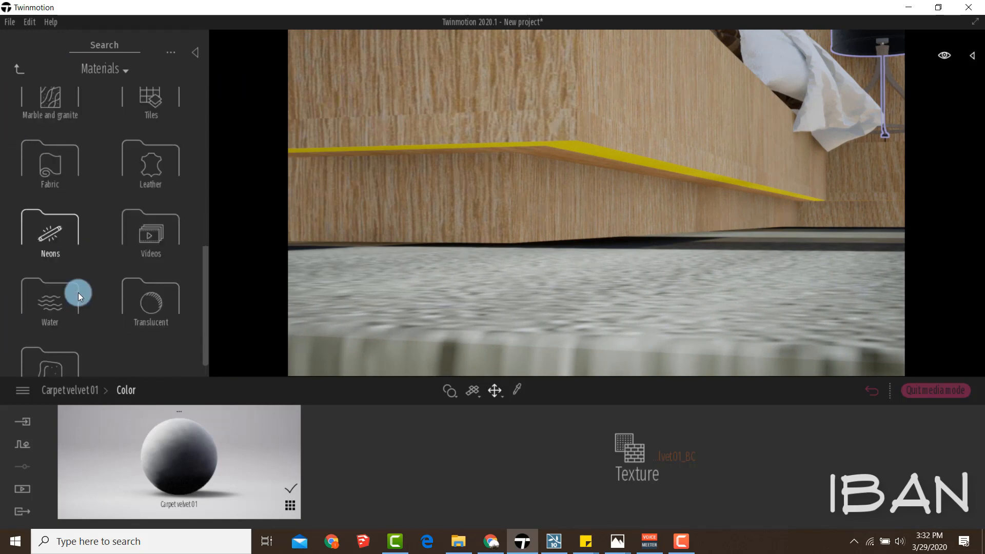
scroll(79, 294, "down", 1)
left_click(41, 194)
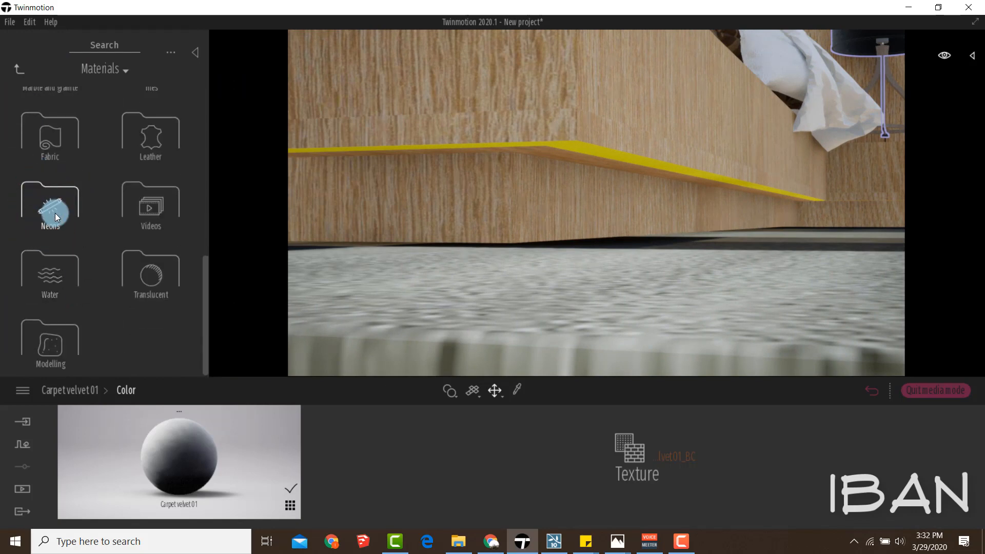
left_click_drag(136, 228, 582, 152)
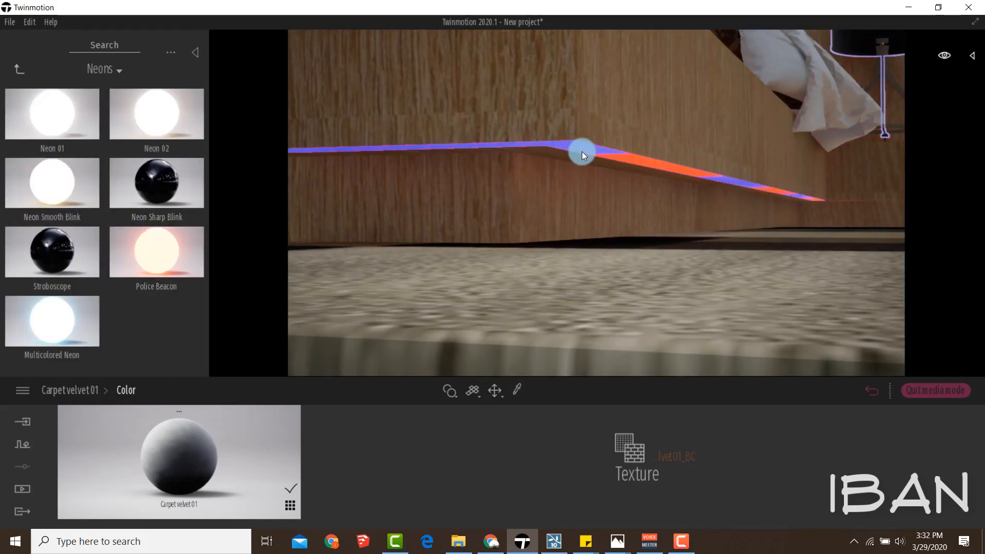
Try the Neon Smooth Blink material on the strip under the bed with Glow at 100%
left_click_drag(74, 187, 595, 152)
left_click_drag(703, 466, 697, 392)
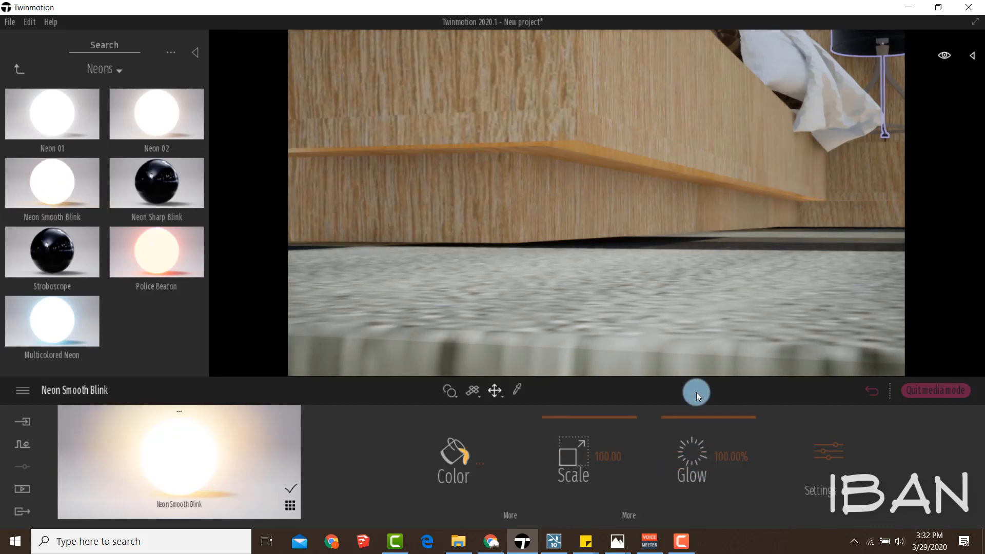
Replace the material of the strip under the bed with Police Beacon
left_click_drag(177, 256, 611, 152)
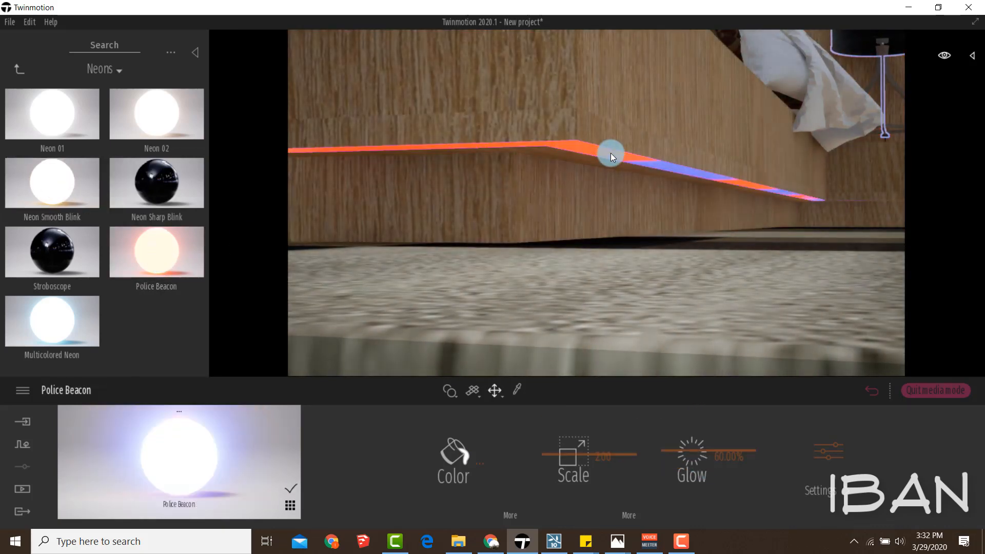
right_click_drag(612, 213, 614, 214)
scroll(614, 214, "down", 10)
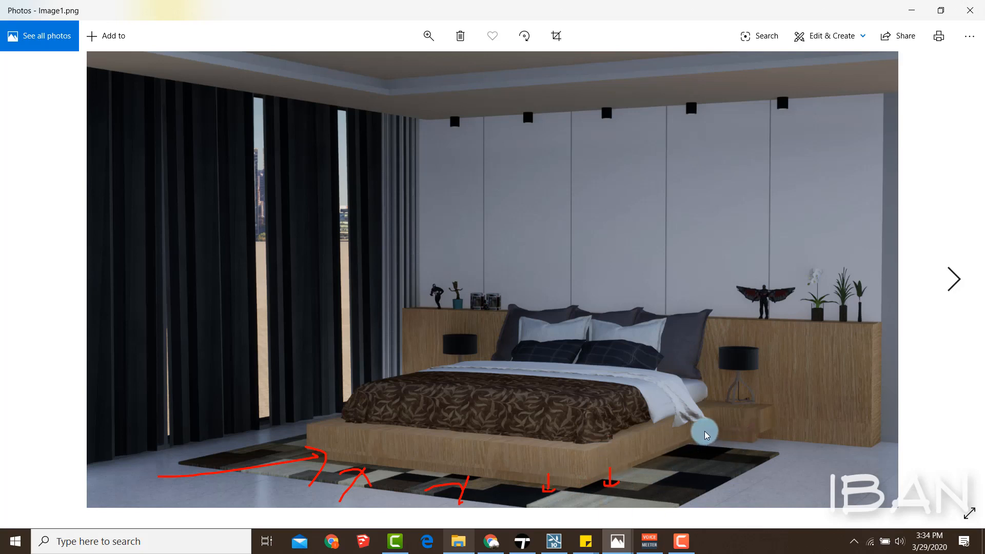
Clear the red marks from the Image1.png render and view Image2.png with the close-up of the neon strip
key("Escape")
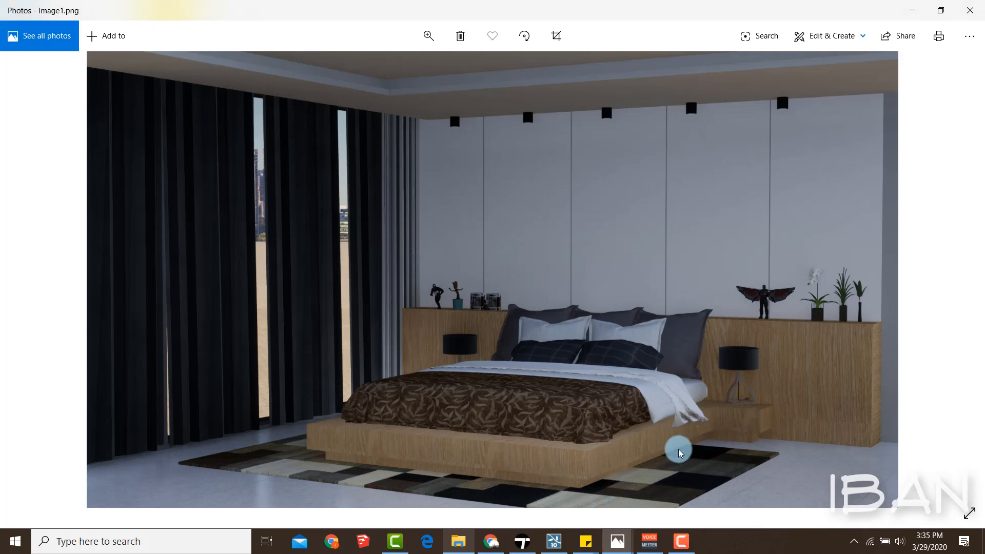
left_click(950, 278)
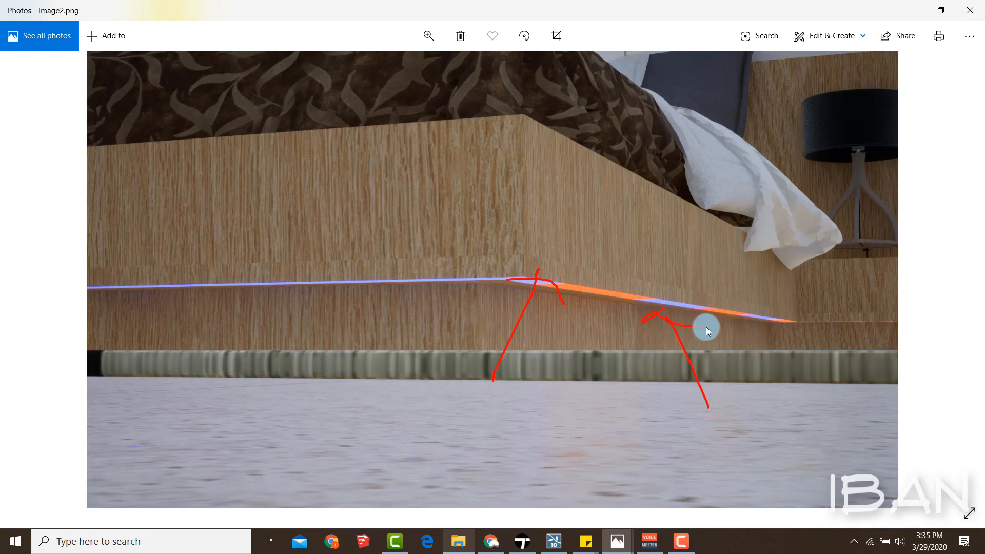
Clear the red marks from the Image2.png render and switch to Lumion, dismissing the completed photo rendering
key("Escape")
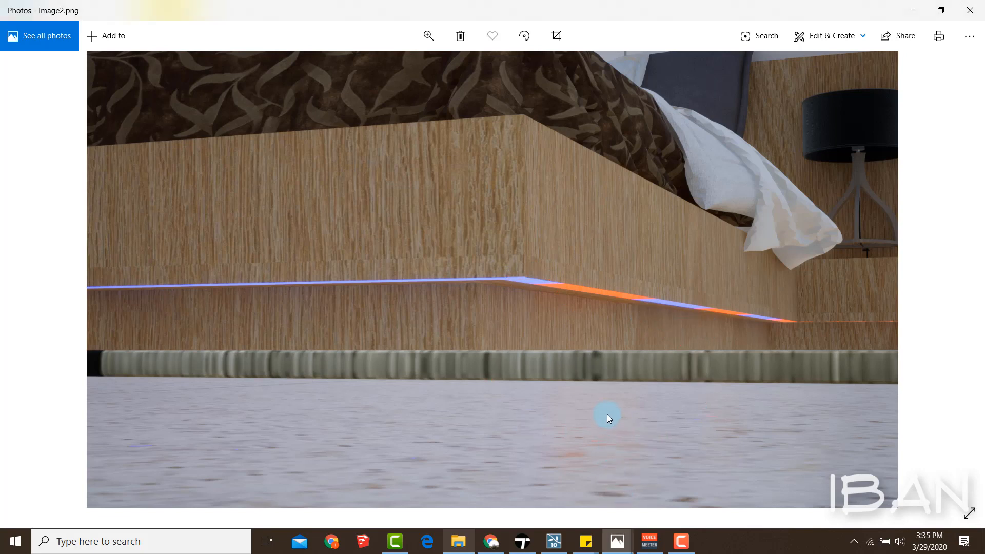
mouse_move(563, 405)
left_mouse_down()
mouse_move(651, 463)
mouse_move(380, 466)
left_mouse_up()
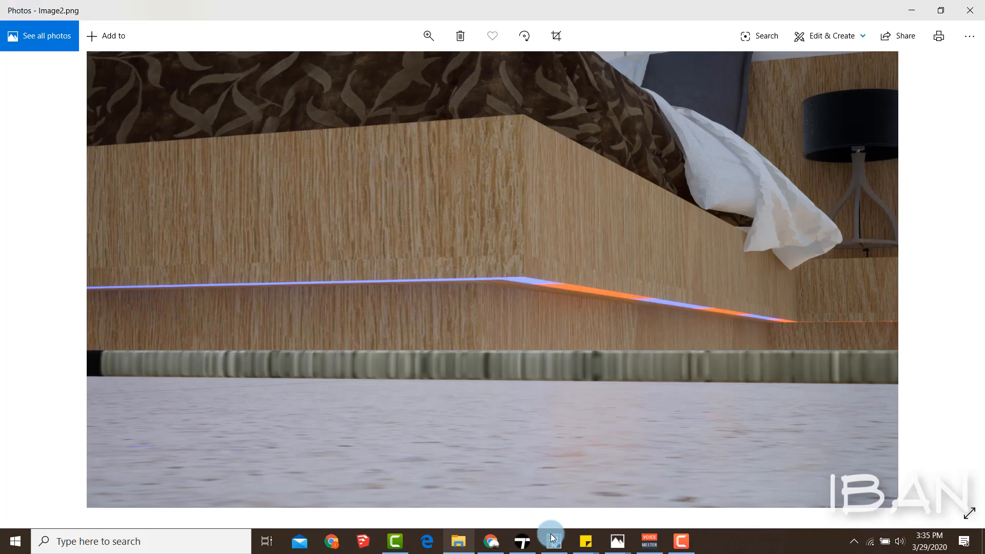
left_click(522, 541)
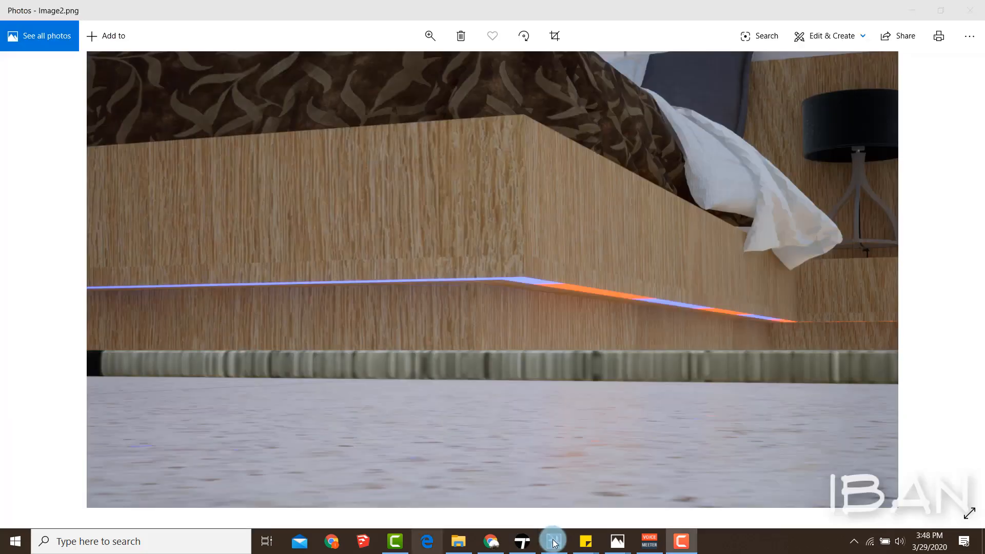
left_click(554, 542)
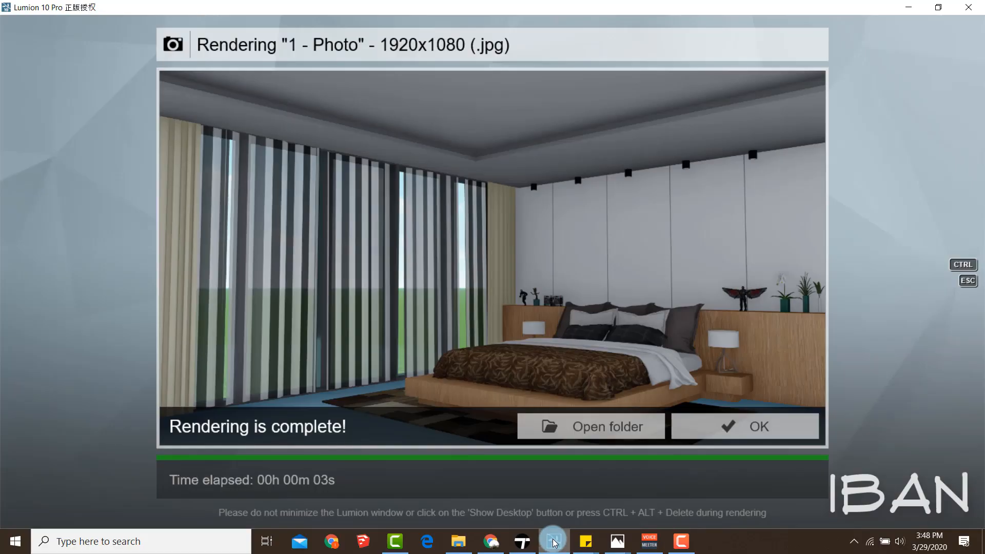
left_click(745, 426)
Return to Build mode and place a Line Light from the Lights library under the foot edge of the bed
right_click_drag(611, 187, 598, 208)
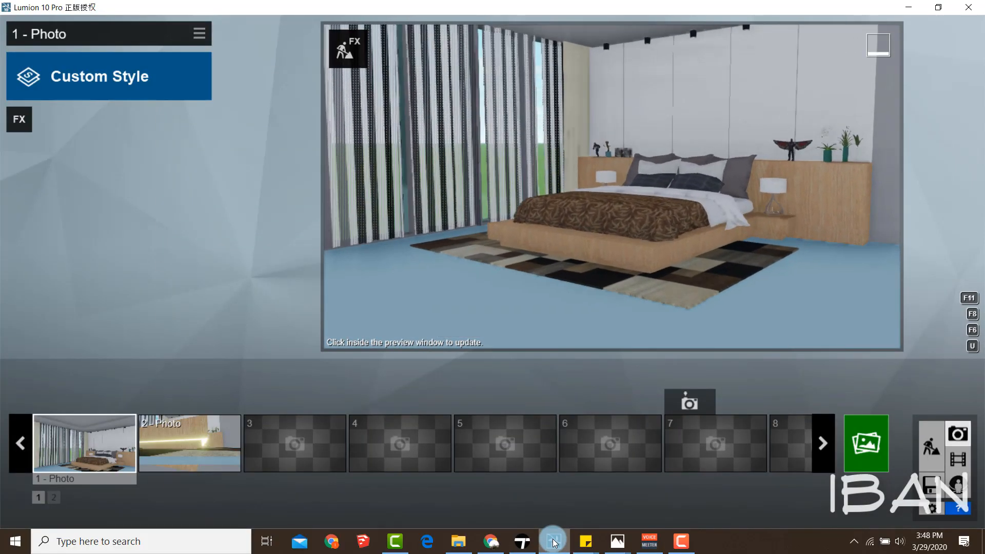
left_click(932, 446)
key("w")
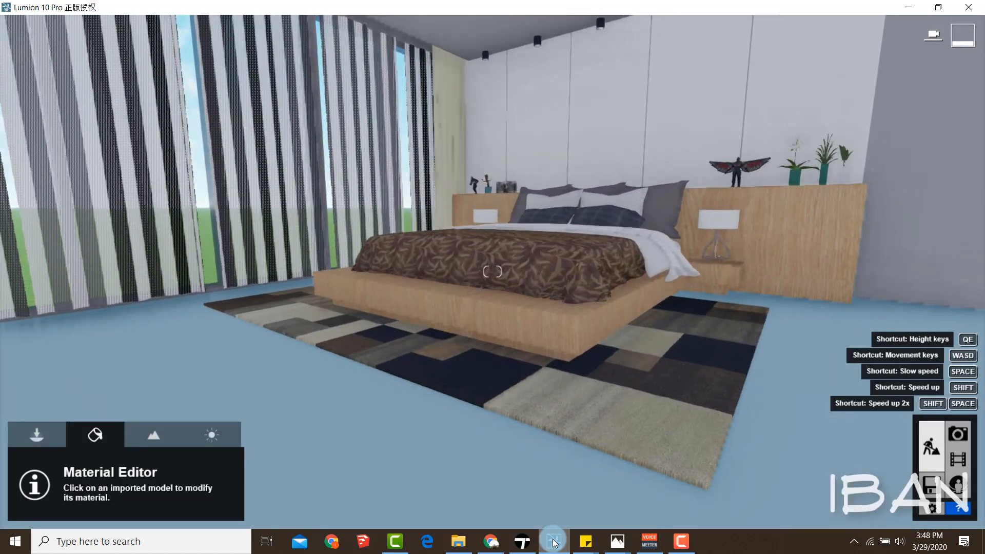
right_click_drag(493, 272, 510, 262)
key("s")
key("w")
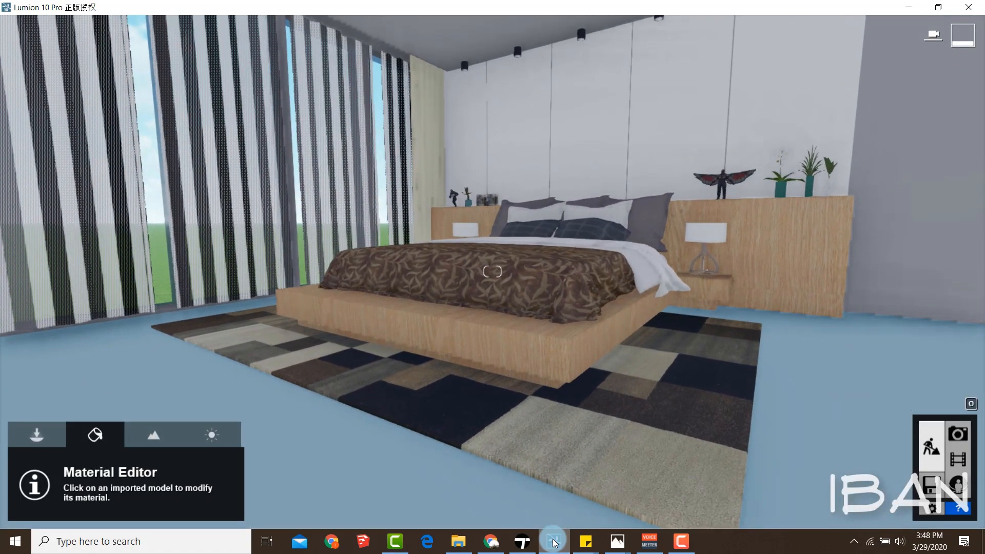
left_click(36, 436)
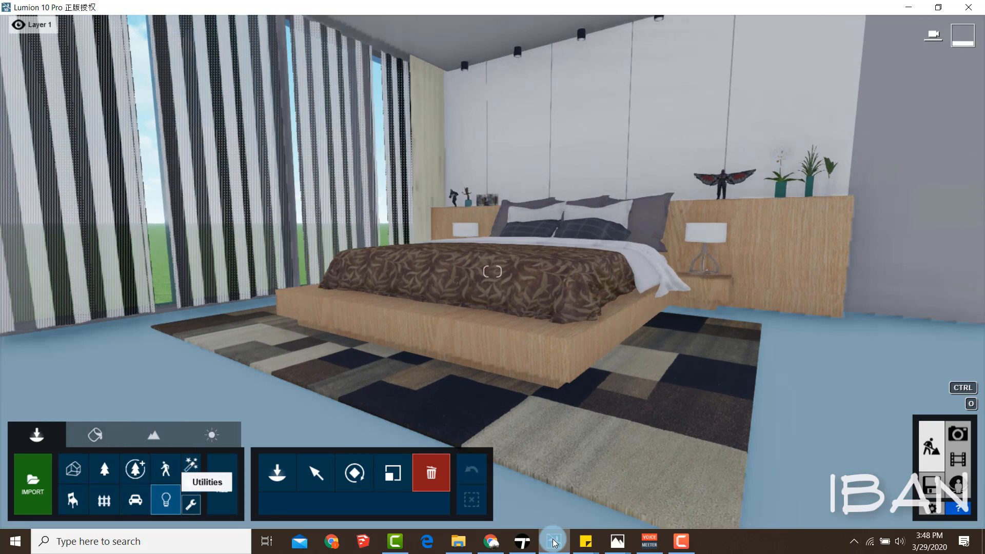
left_click(277, 472)
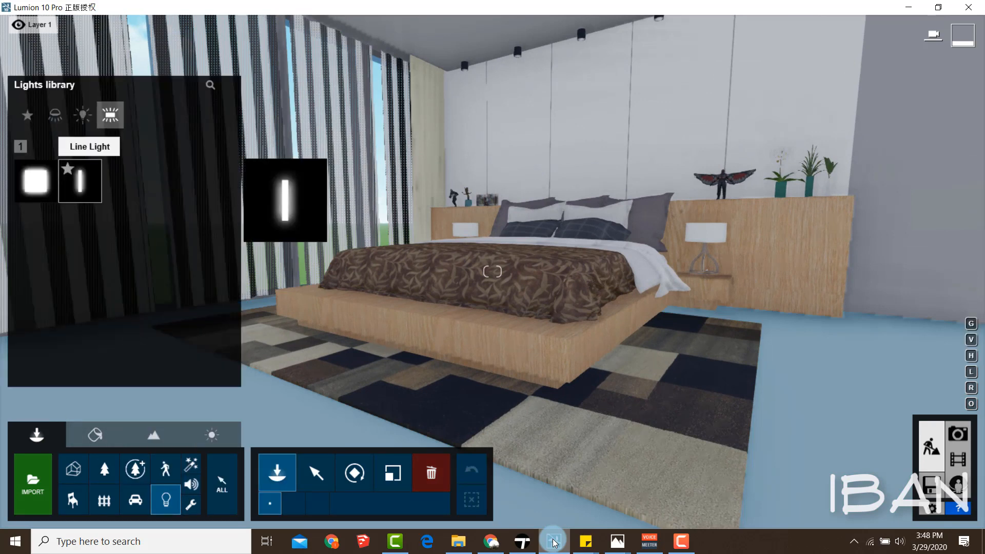
left_click(80, 181)
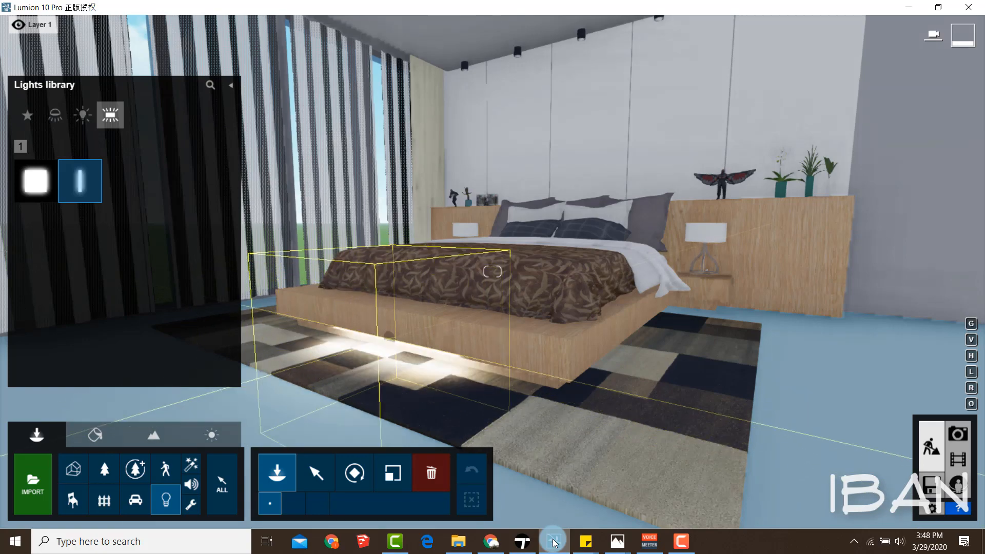
left_click(389, 338)
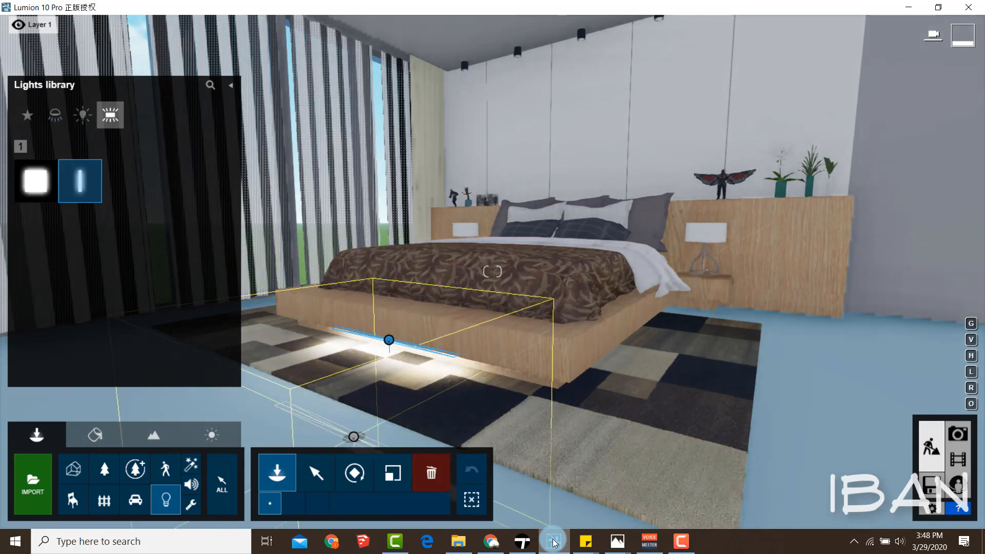
Move the Line Light horizontally inward so it sits beneath the wooden bed frame
key("w")
left_click(316, 473)
key("w")
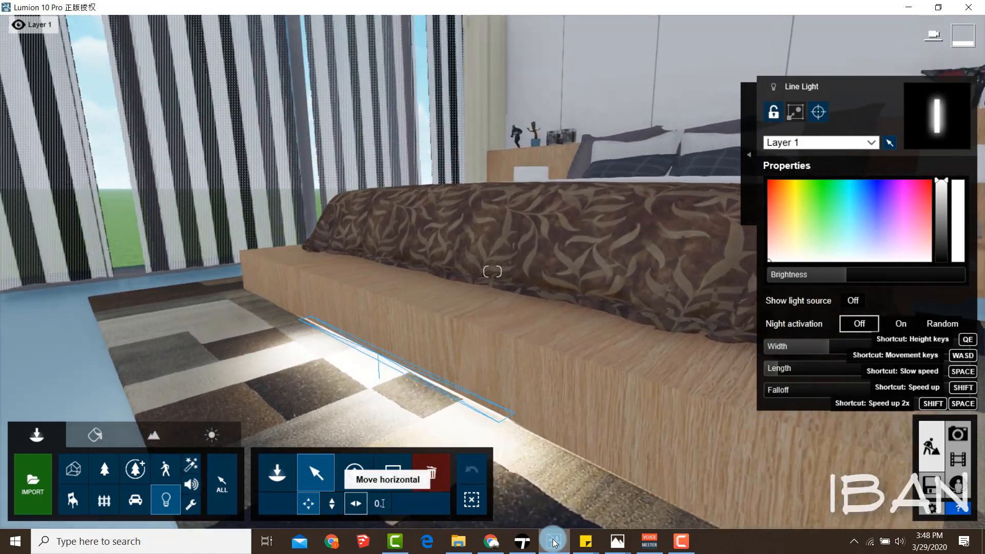
left_click(355, 504)
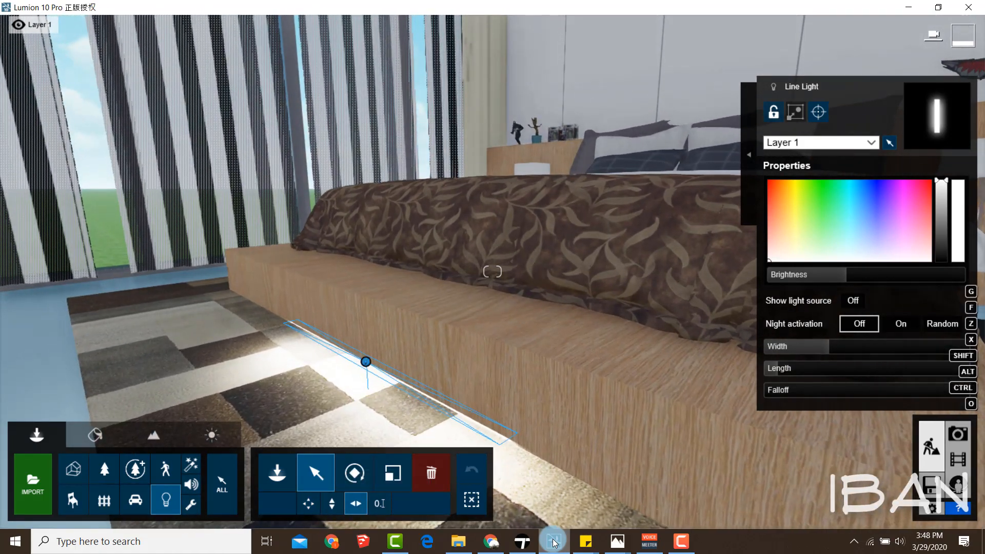
left_click_drag(366, 362, 392, 359)
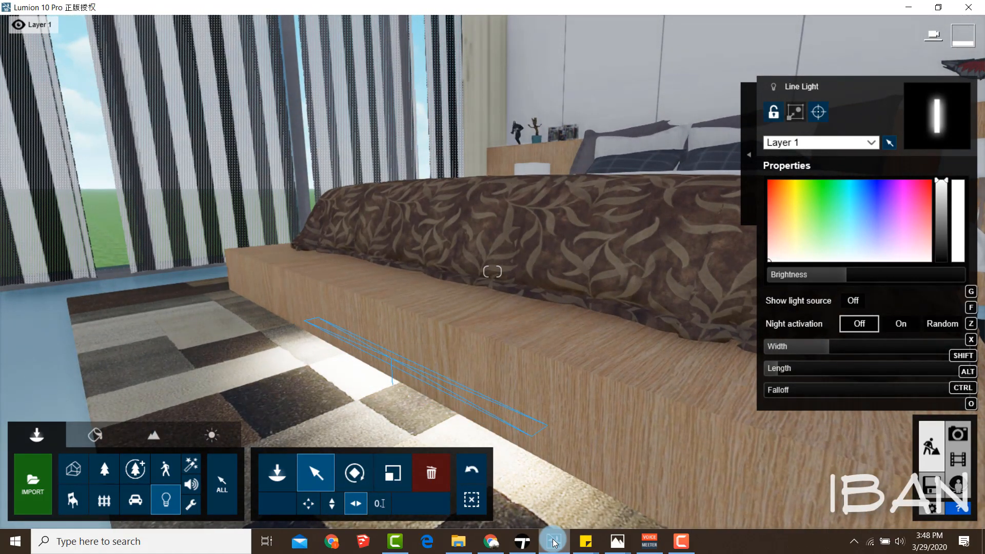
Set the Line Light's width to 2.1 m to span the foot of the bed and lower its brightness
key("s")
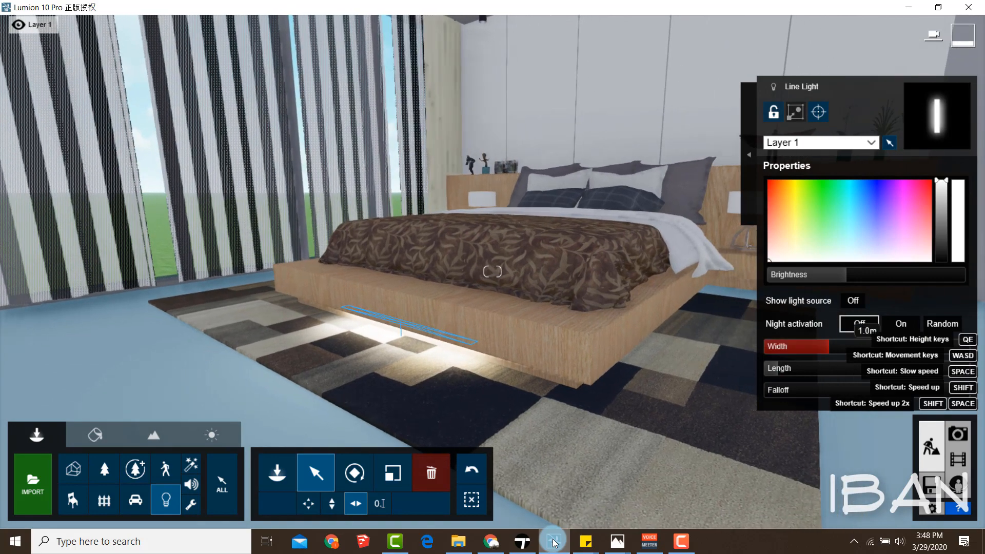
mouse_move(830, 347)
left_mouse_down()
mouse_move(871, 346)
mouse_move(859, 346)
left_mouse_up()
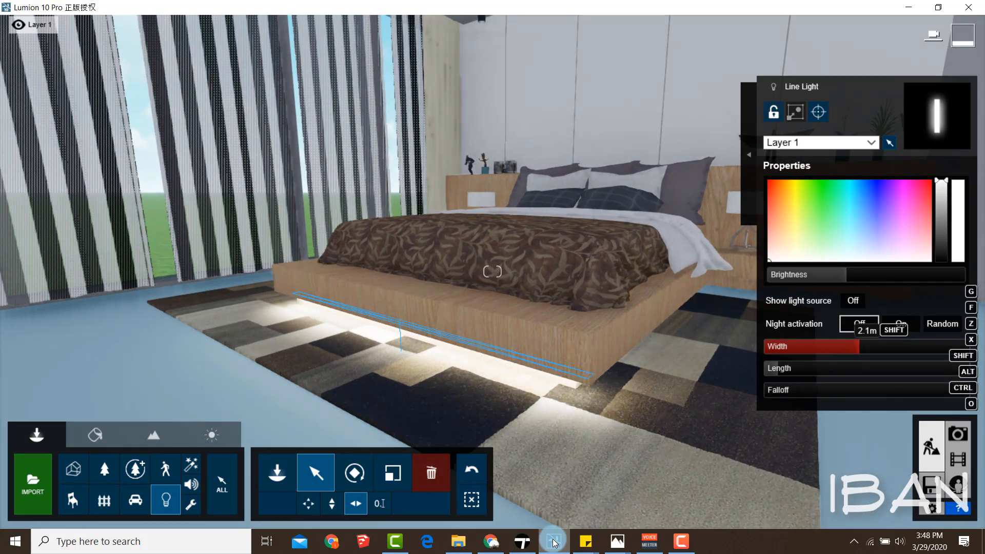
key("a")
right_click_drag(493, 272, 570, 272)
key("s")
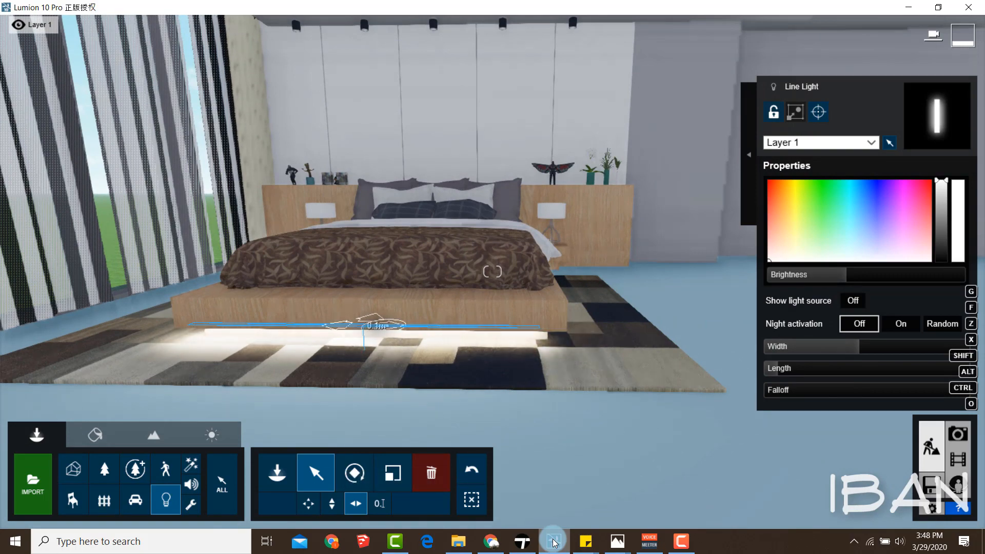
key("d")
mouse_move(492, 272)
right_mouse_down()
mouse_move(405, 267)
mouse_move(490, 283)
mouse_move(488, 292)
right_mouse_up()
key("s")
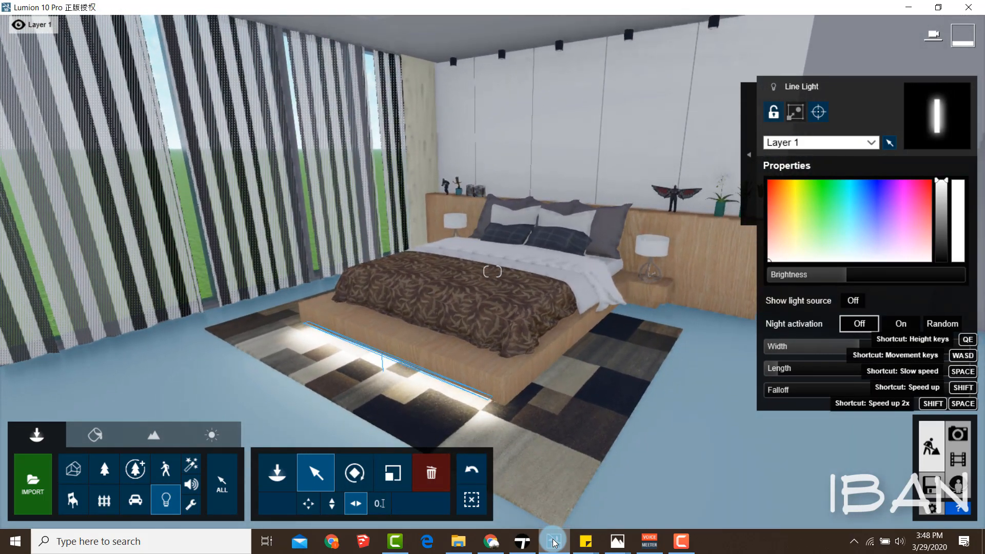
left_click_drag(846, 275, 809, 274)
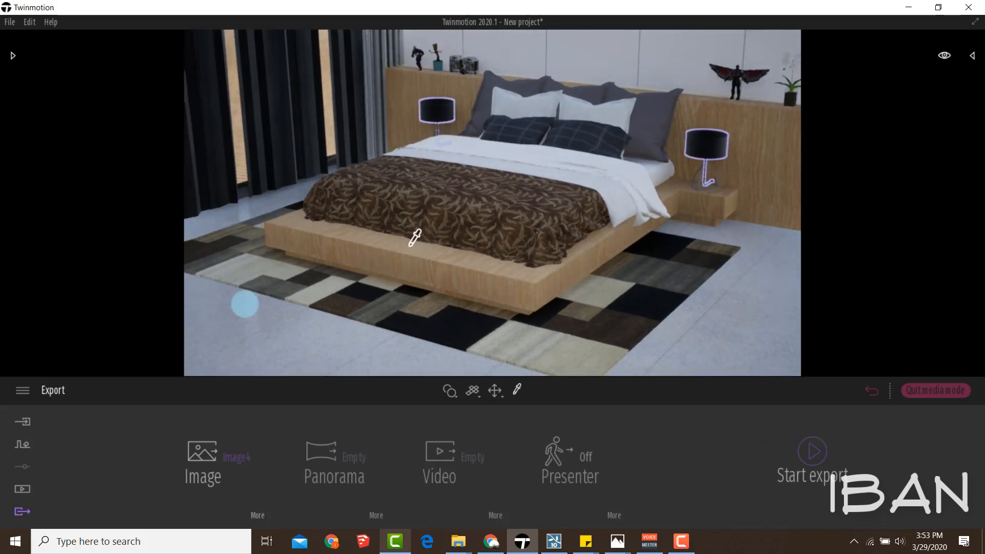
Switch to Twinmotion and place a Neon light from the Lights library under the foot of the bed
left_click(14, 56)
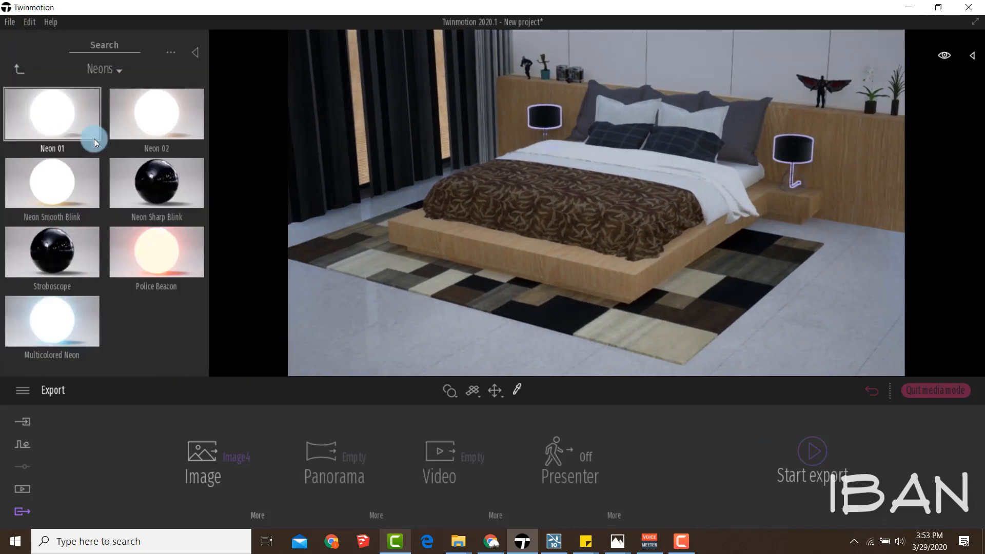
left_click(59, 175)
left_click_drag(58, 176, 437, 309)
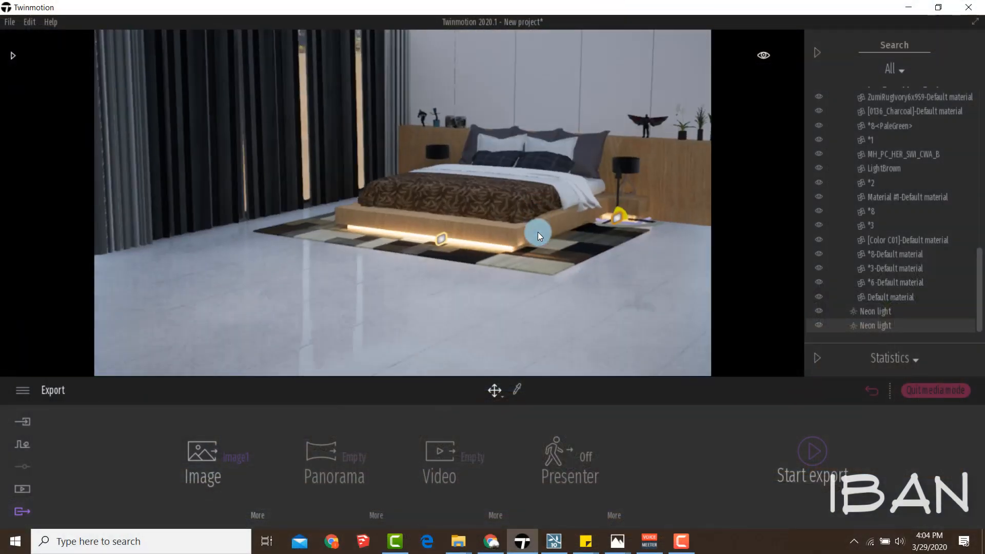
Select the neon light along the foot of the bed to view its settings
middle_click_drag(538, 232, 529, 228)
scroll(530, 228, "up", 3)
left_click(453, 232)
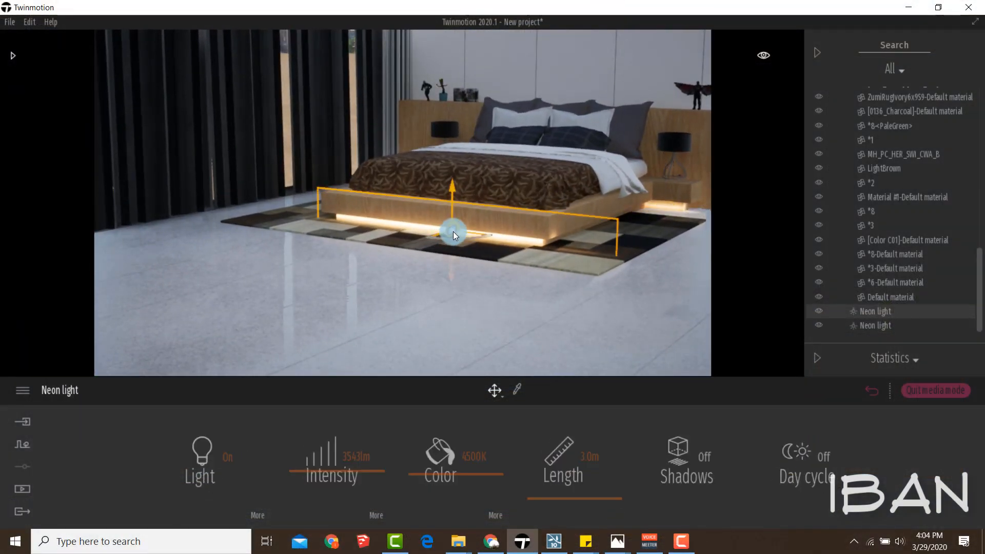
Place another Neon light from the Lights library on the headboard ledge behind the pillows
key("d")
key("w")
right_click_drag(480, 296, 466, 291)
key("e")
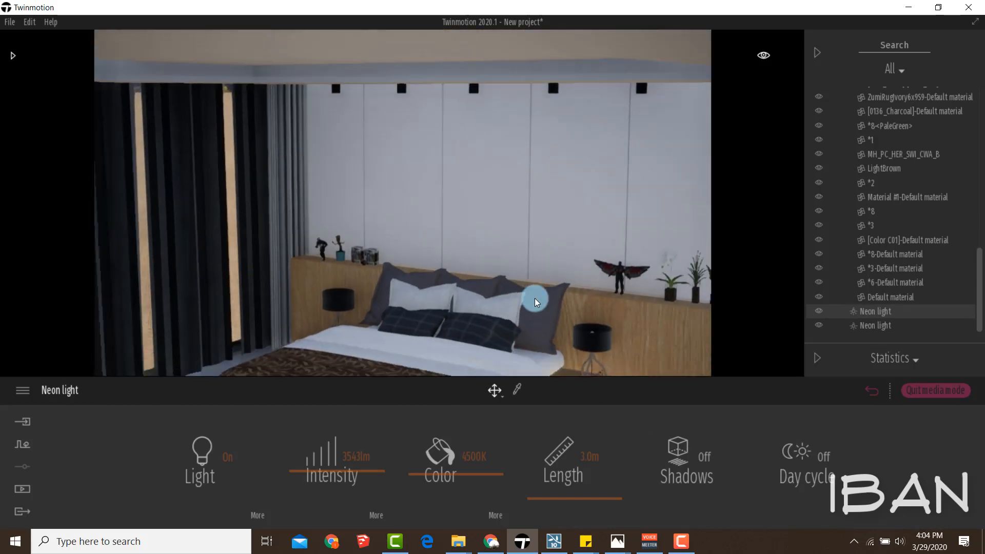
key("s")
right_click_drag(535, 297, 587, 312)
key("w")
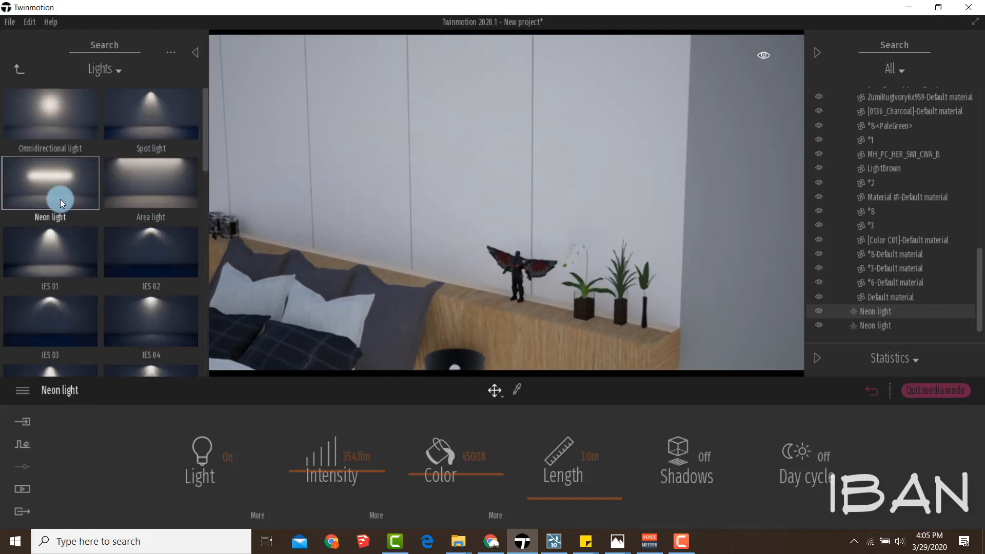
left_click_drag(60, 200, 456, 300)
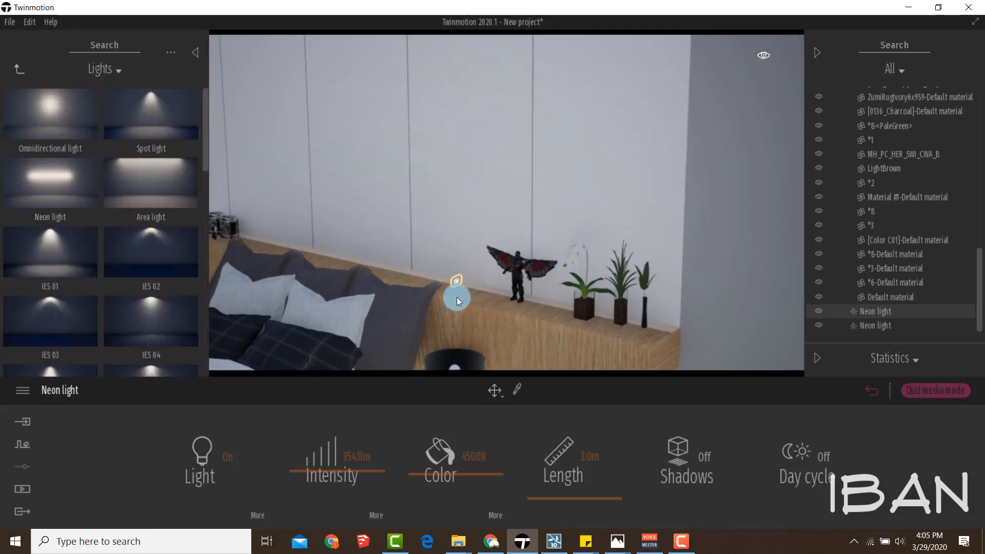
left_click_drag(359, 269, 332, 263)
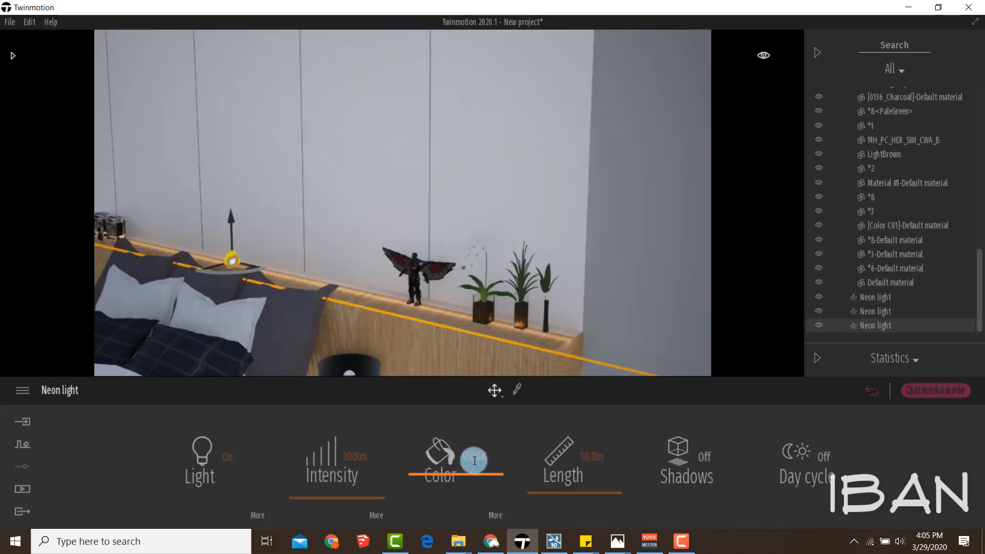
Set the headboard neon light's color to 12000K and its intensity to 2317 lm
left_click_drag(474, 461, 467, 425)
left_click_drag(339, 491, 348, 483)
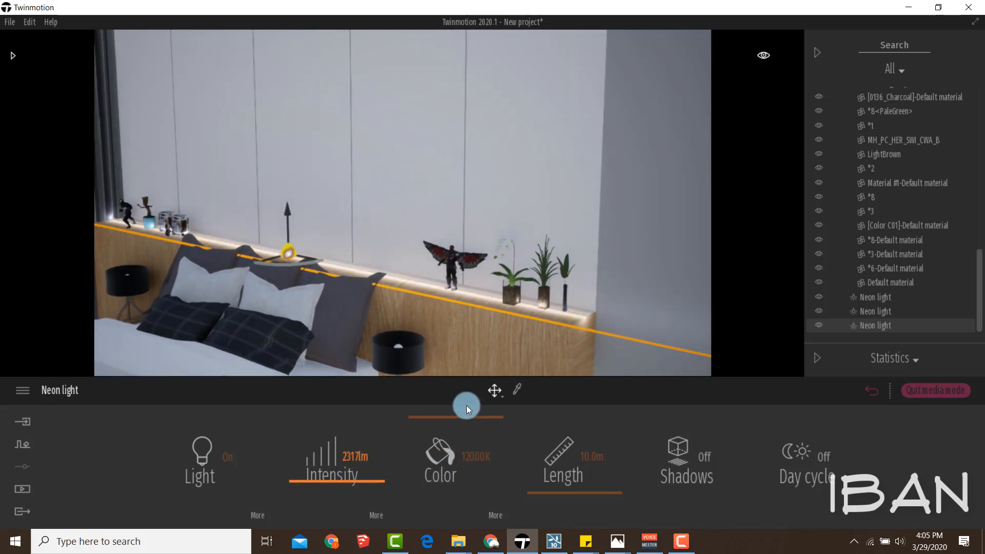
key("s")
right_click_drag(490, 376, 497, 370)
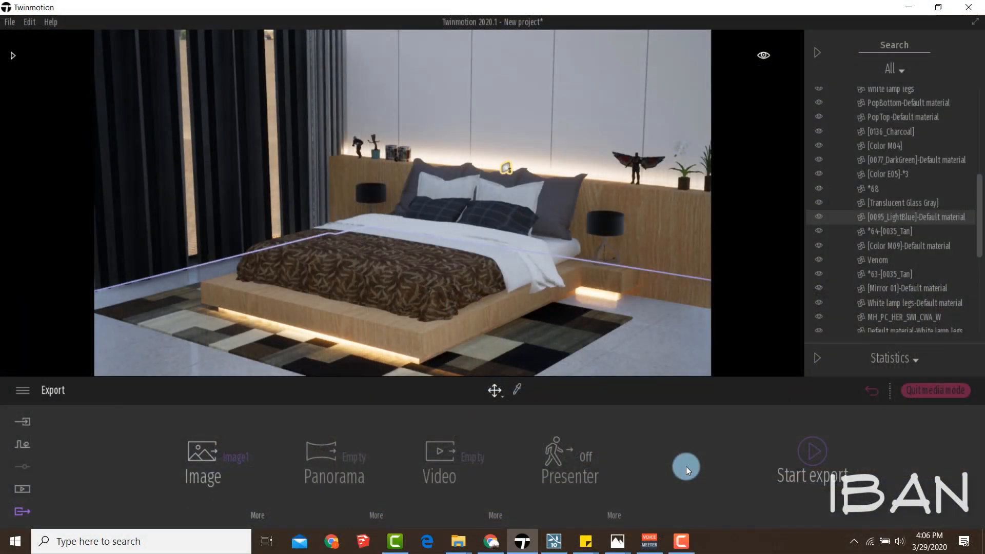
Switch to Lumion and try turquoise and orange colors on the Line Light under the bed, ending on white
left_click(558, 546)
key("Return")
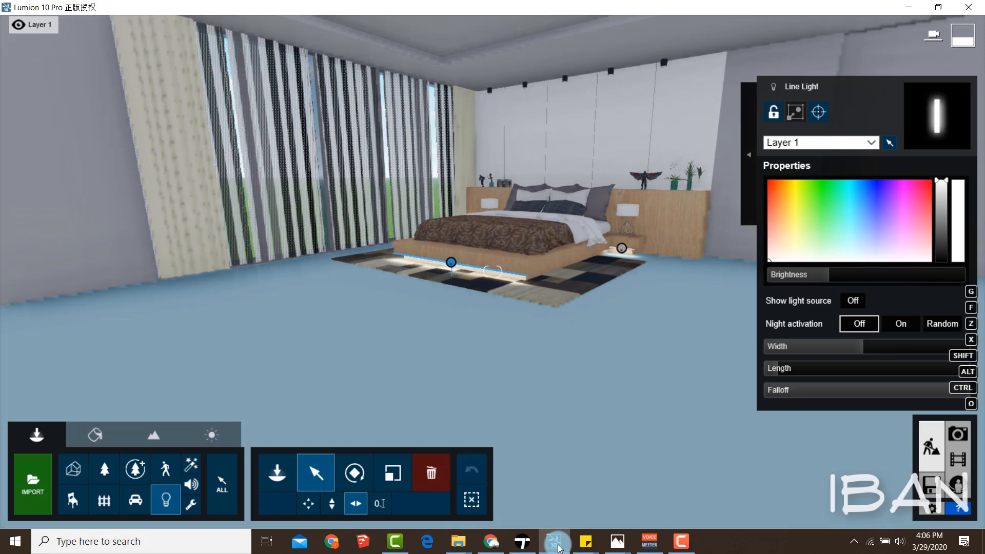
left_click_drag(797, 221, 844, 205)
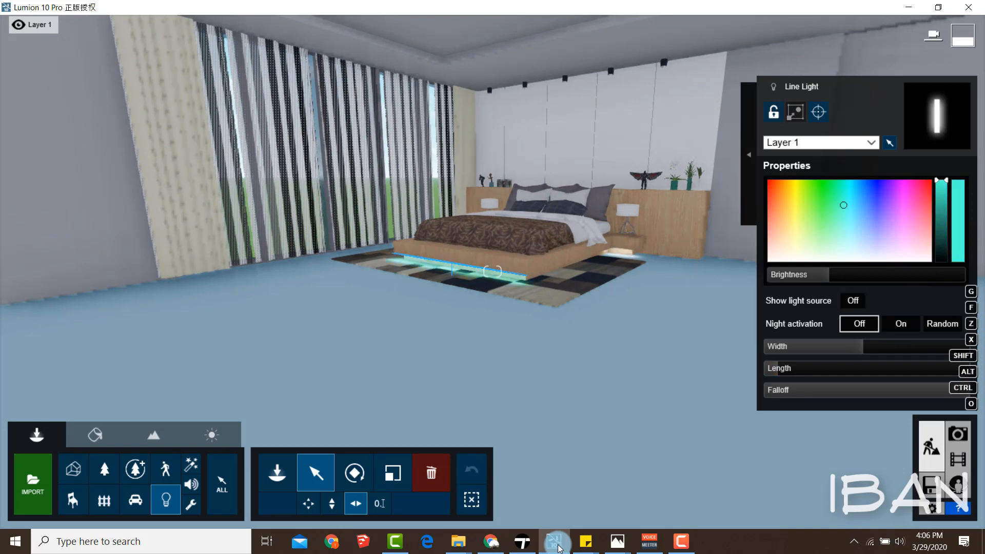
key("s")
key("w")
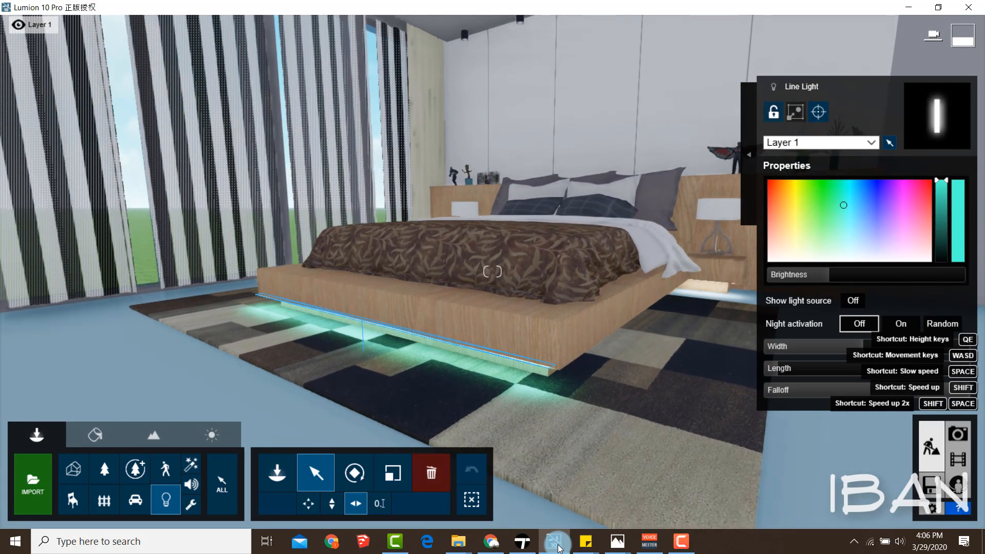
left_click(785, 196)
mouse_move(784, 196)
left_mouse_down()
mouse_move(773, 239)
mouse_move(769, 215)
mouse_move(770, 261)
left_mouse_up()
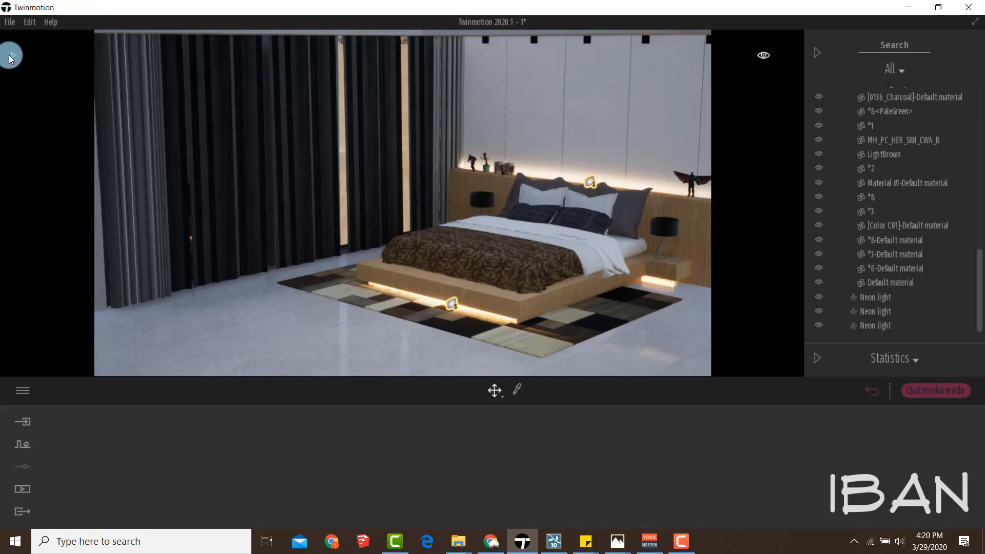
Switch to Twinmotion and place an IES 12 light on the floor in front of the curtains
left_click(10, 56)
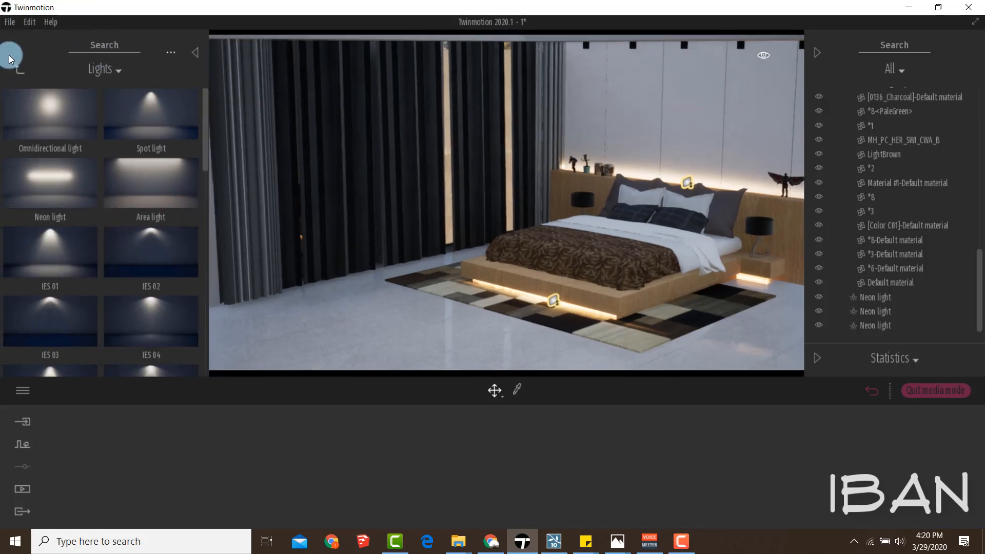
scroll(161, 248, "down", 5)
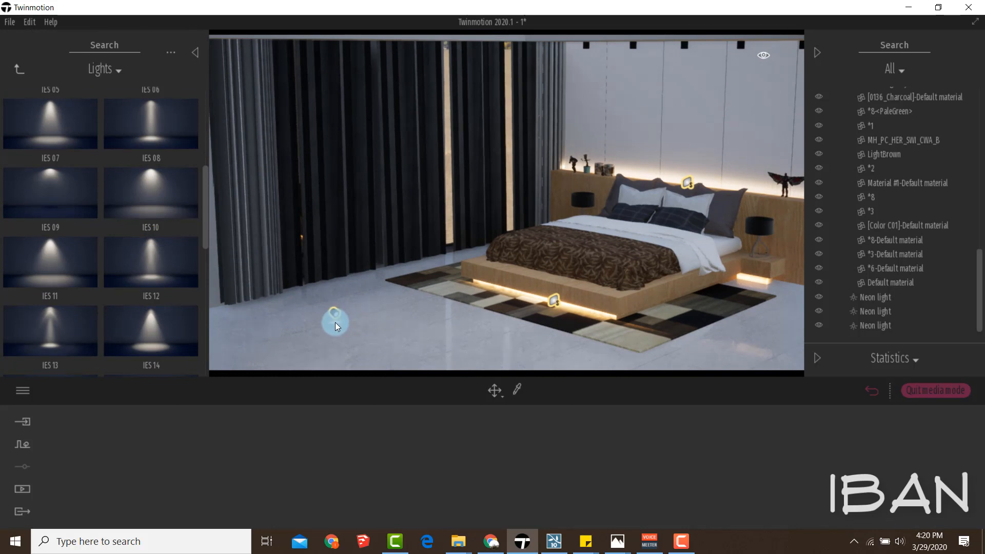
left_click_drag(335, 322, 269, 140)
left_click_drag(316, 312, 318, 326)
left_click(12, 55)
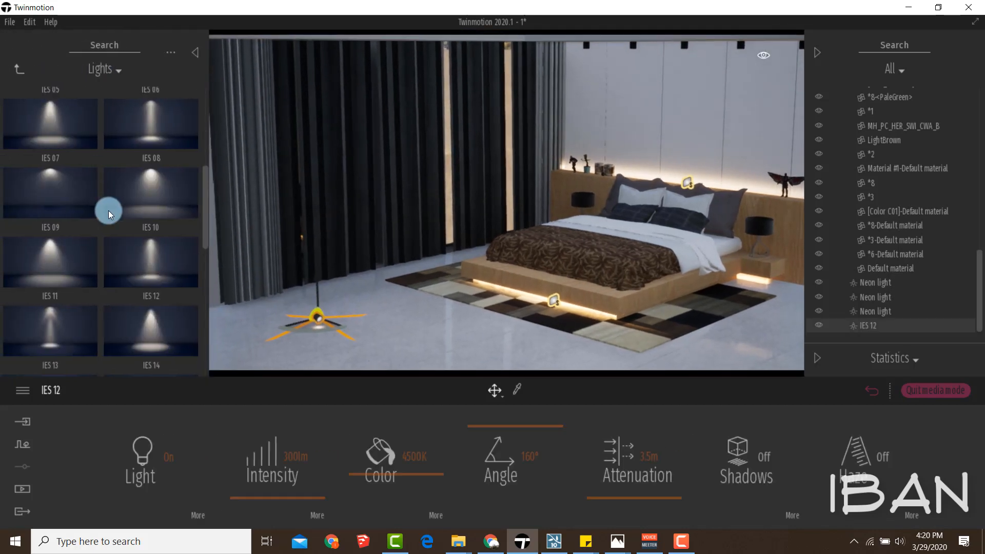
Add an IES 20 light on the floor beside the rug and set the IES 12 light's angle to 68°
left_click_drag(143, 273, 293, 277)
left_click_drag(296, 454, 289, 473)
left_click_drag(502, 417, 490, 474)
left_click(204, 262)
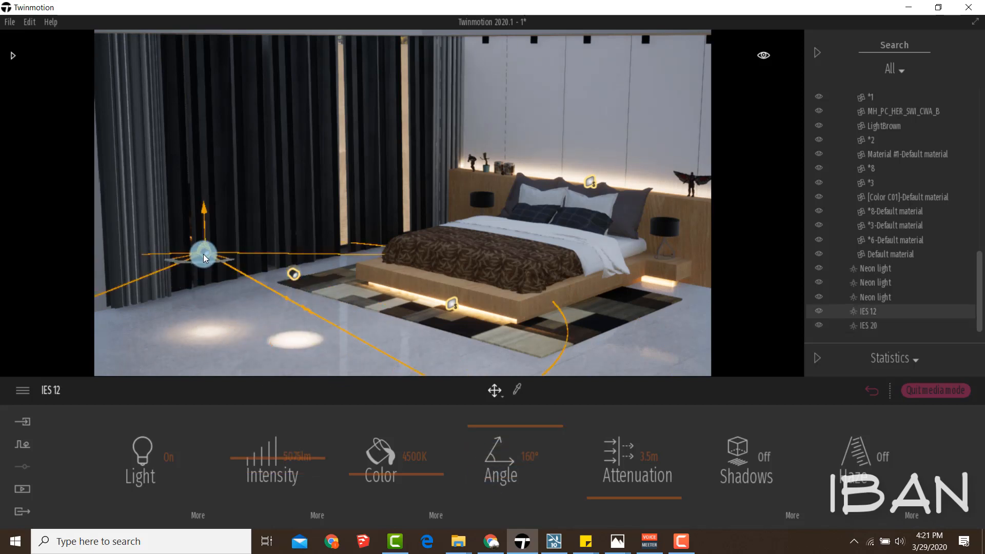
left_click_drag(503, 438, 500, 469)
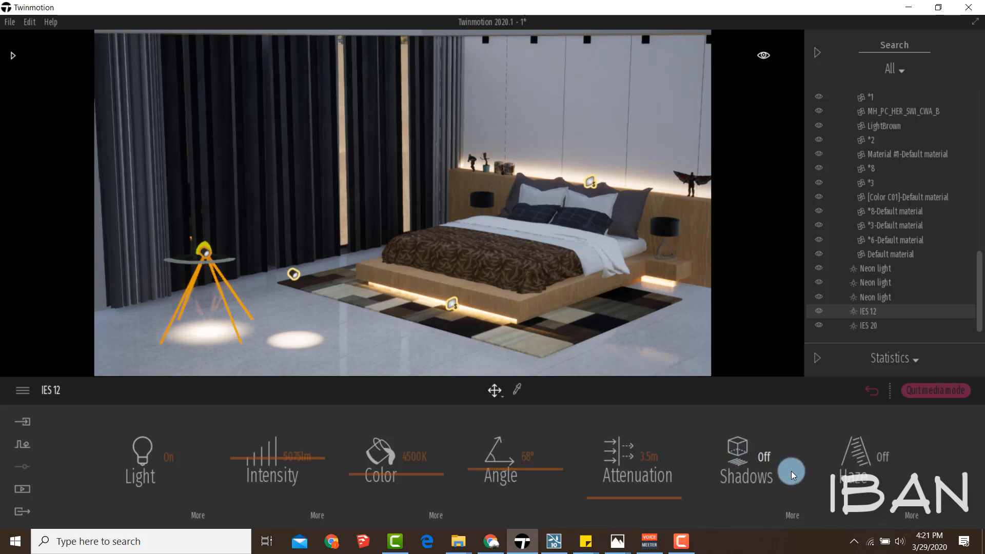
Switch to Lumion and place a spotlight from the second page of the Spotlights library near the headboard wall, above the plants
left_click(555, 542)
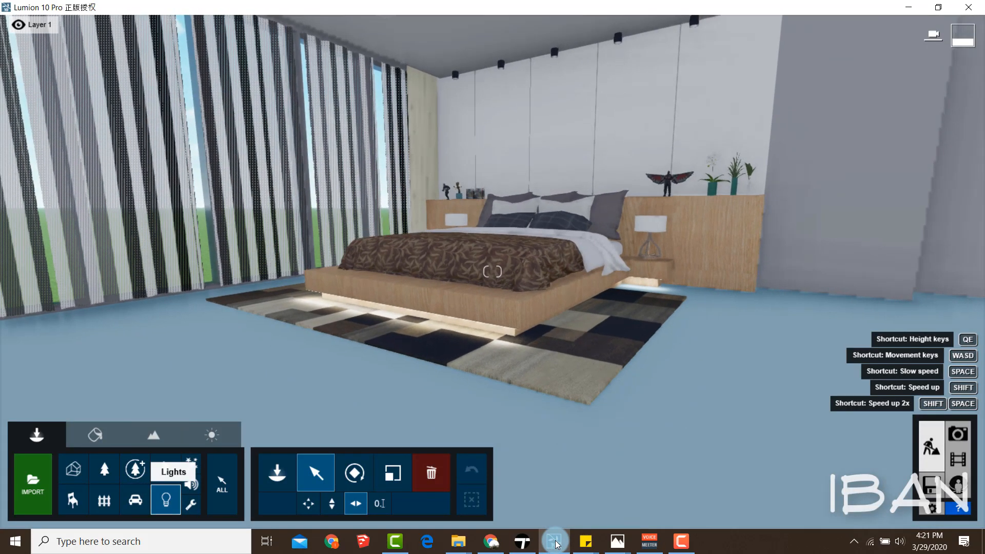
left_click(166, 500)
left_click(55, 114)
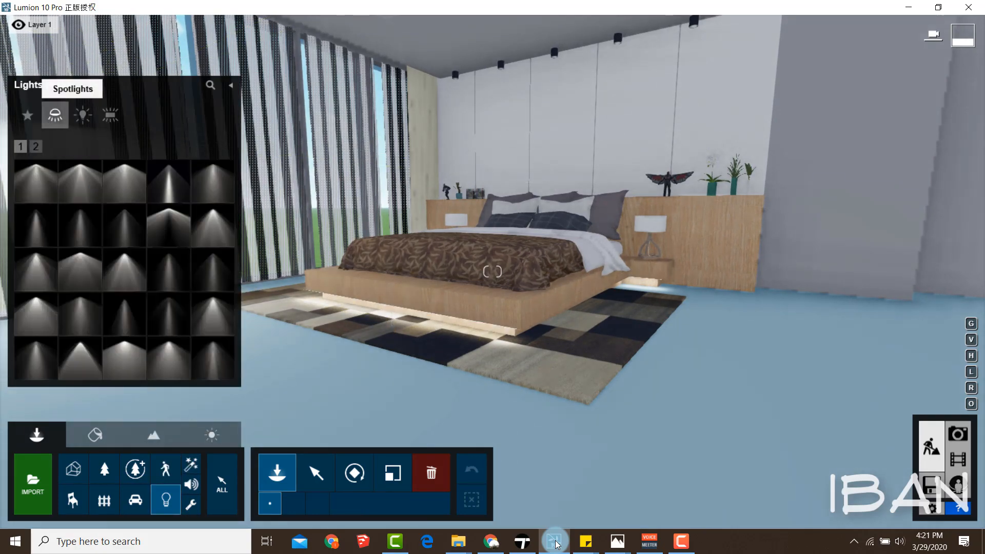
left_click(35, 147)
left_click(213, 181)
left_click(694, 86)
right_click_drag(721, 110, 770, 36)
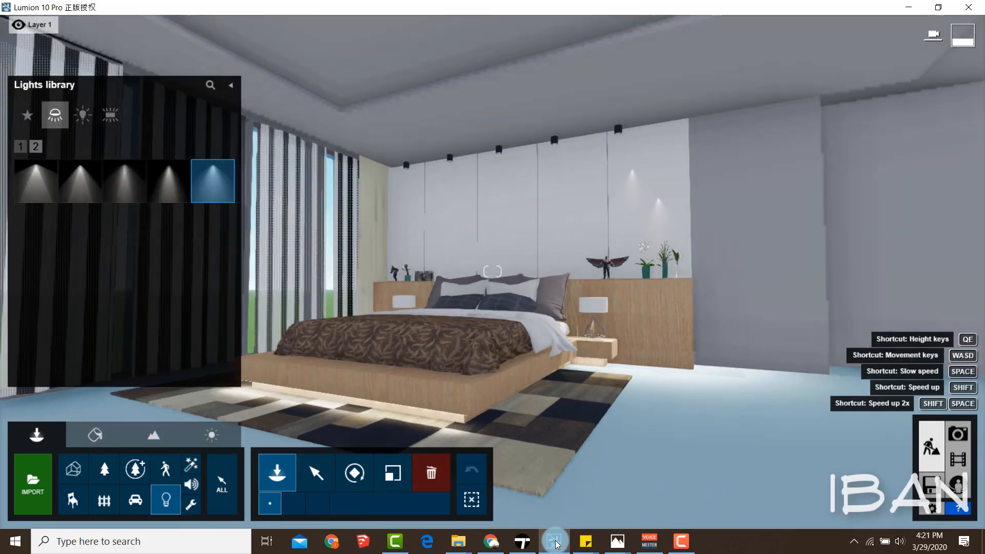
key("q")
Move the spotlight along the headboard wall toward the bed and try aiming its beam with Target light(s)
left_click(316, 472)
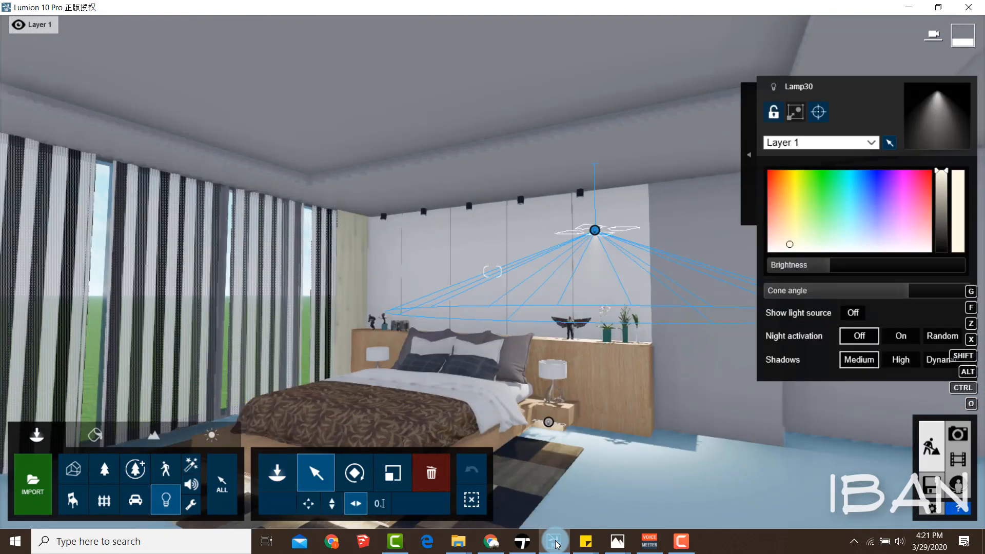
left_click_drag(595, 230, 535, 231)
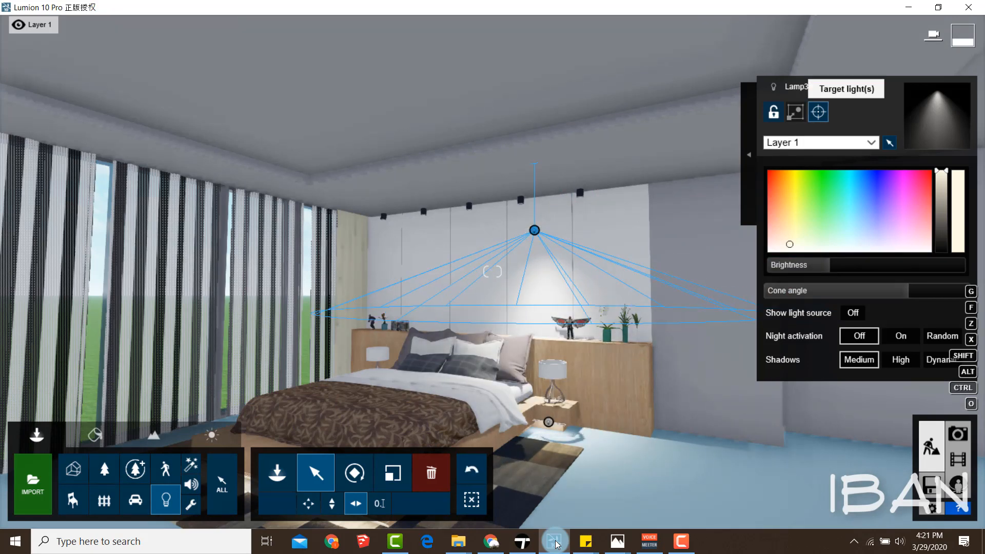
left_click(819, 110)
key("w")
left_click_drag(559, 263, 502, 164)
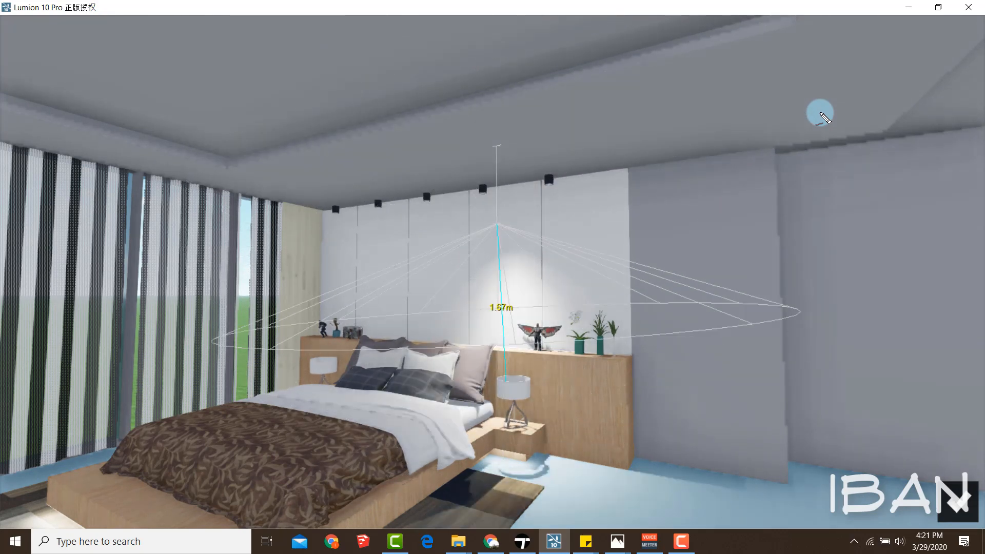
Switch to Twinmotion, set the IES 12 light's angle to 29°, and compare its beam with the Lumion spotlight
left_click(517, 538)
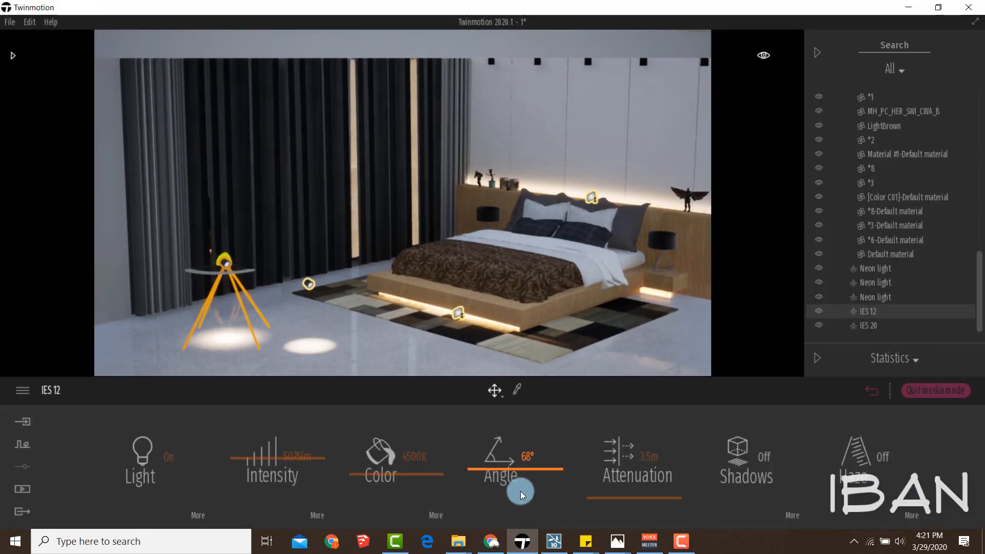
left_click_drag(521, 488, 508, 487)
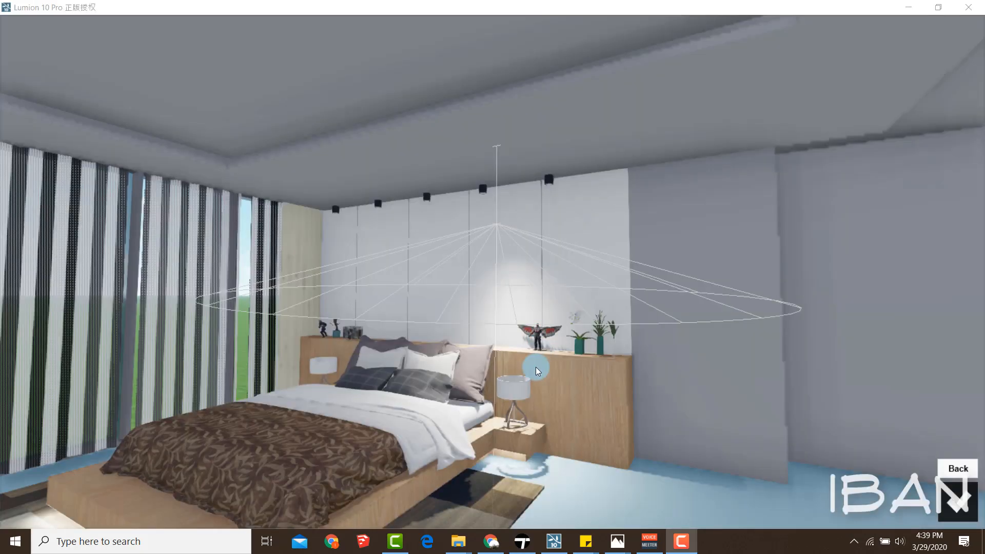
key("s")
right_click_drag(541, 393, 542, 393)
left_click(531, 541)
right_click_drag(481, 226, 476, 234)
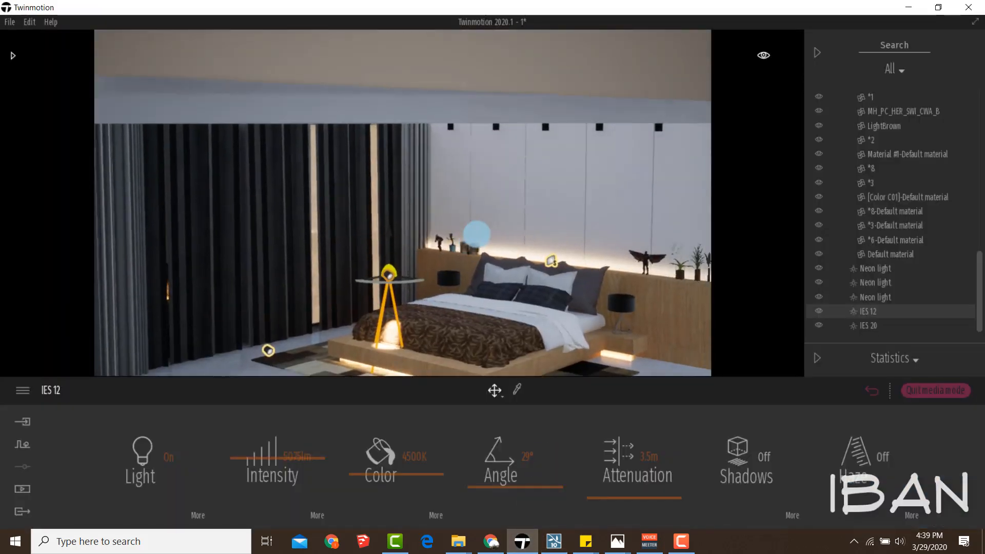
Open the saved media images and examine the bedroom in the Image1 and Image4 views
left_click(24, 489)
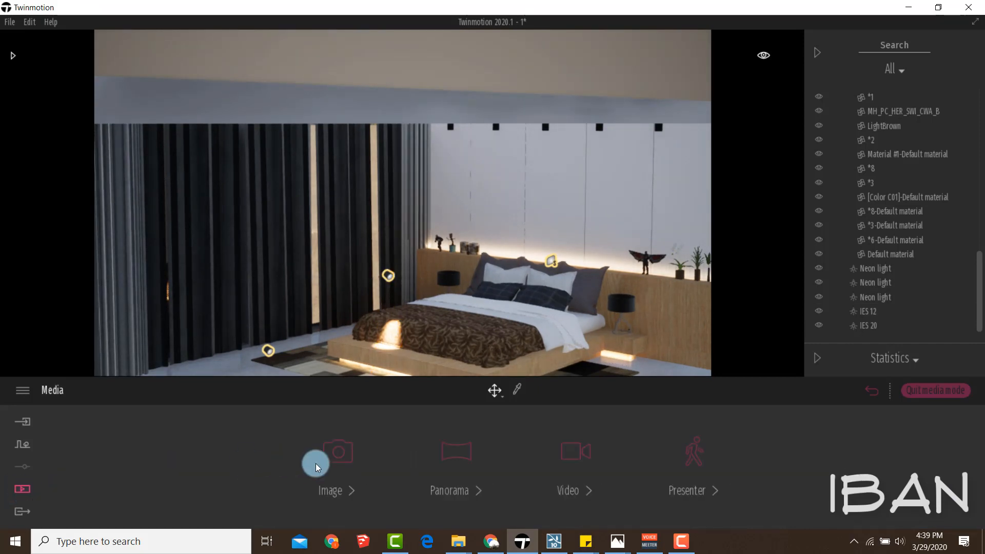
left_click(317, 462)
left_click(212, 441)
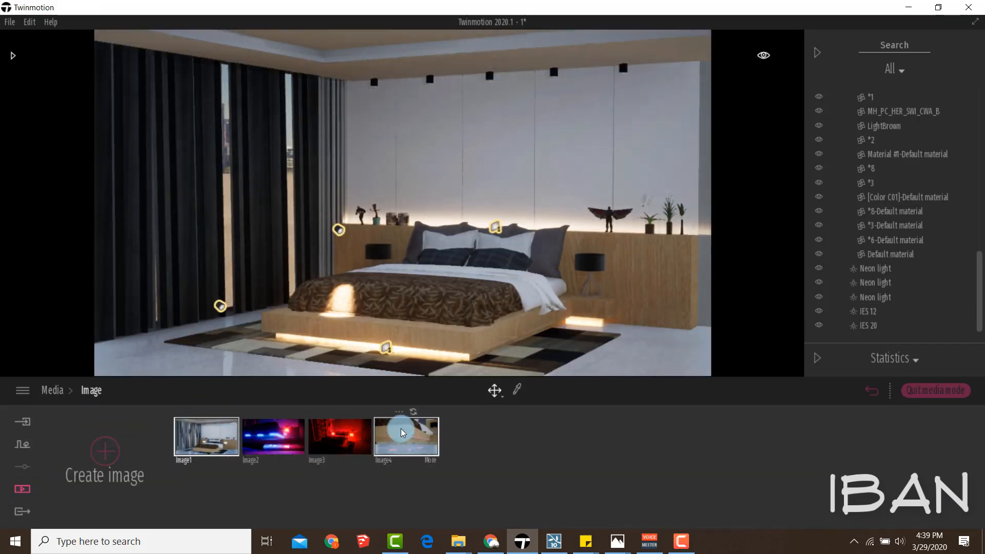
left_click(403, 430)
right_click_drag(494, 272, 492, 276)
scroll(493, 272, "down", 5)
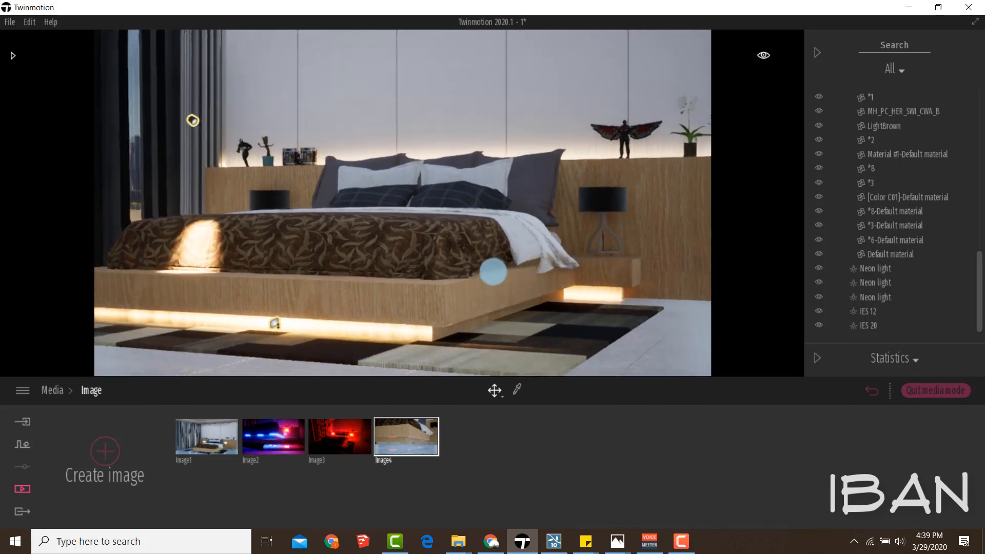
Set Image4's camera FOV to 19 and update the image with the current view
left_click(428, 461)
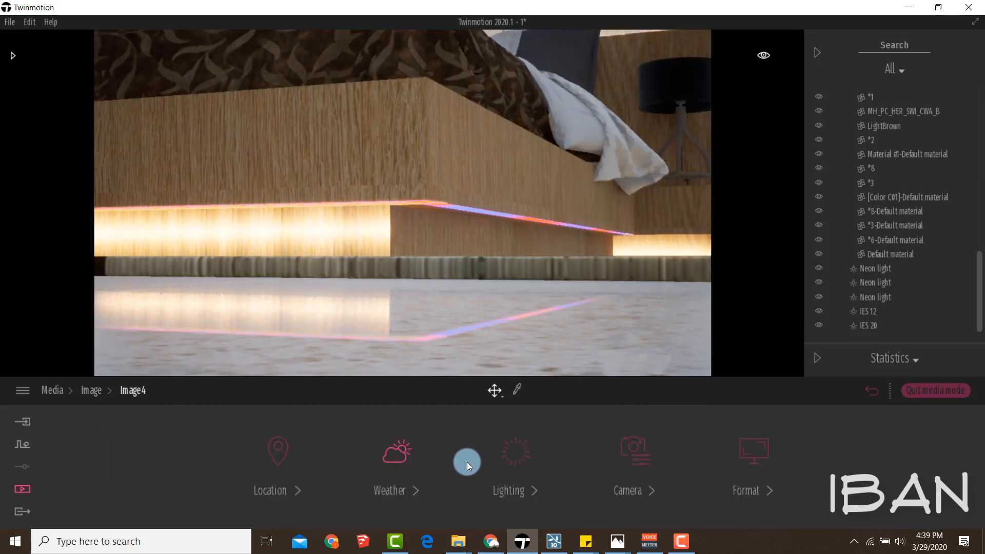
left_click(644, 461)
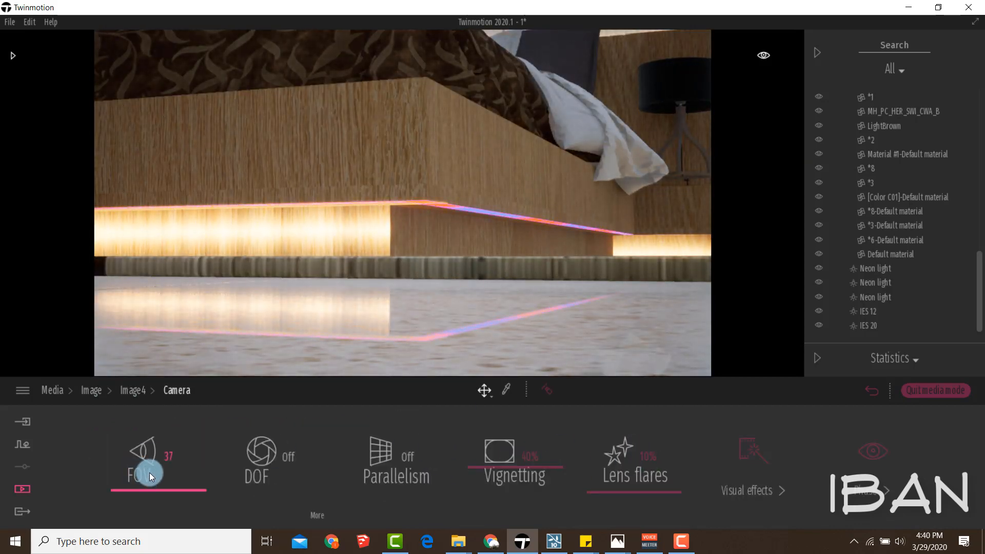
left_click_drag(148, 490, 146, 500)
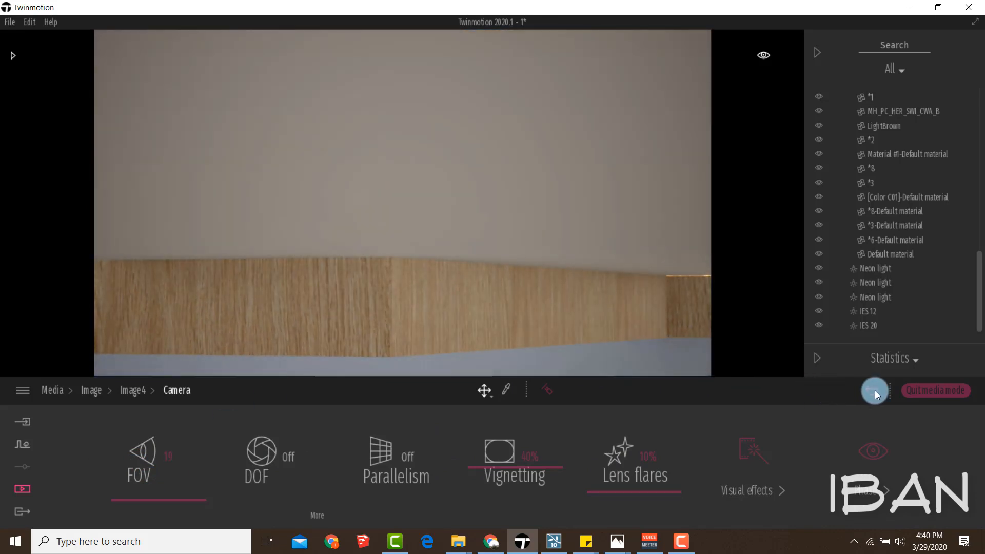
left_click(873, 390)
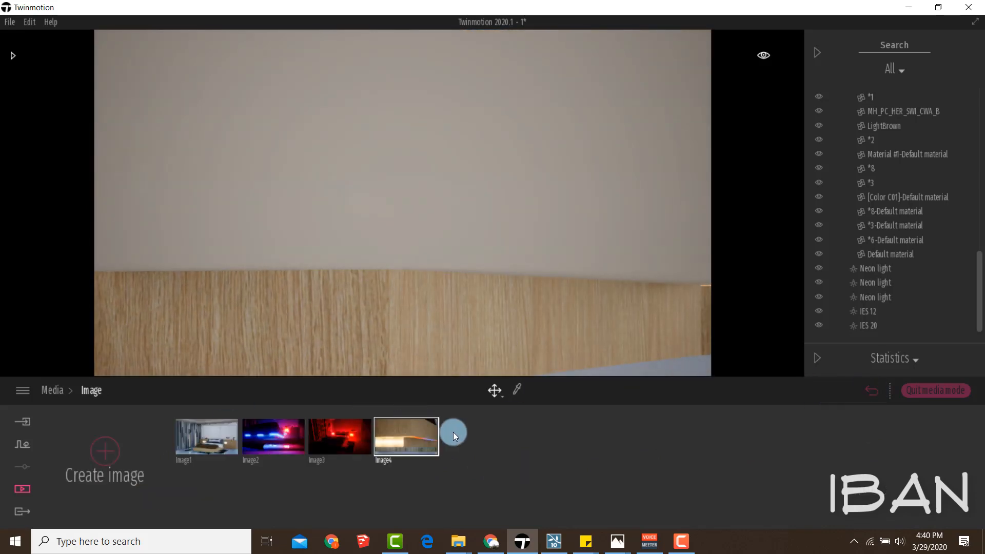
left_click(414, 411)
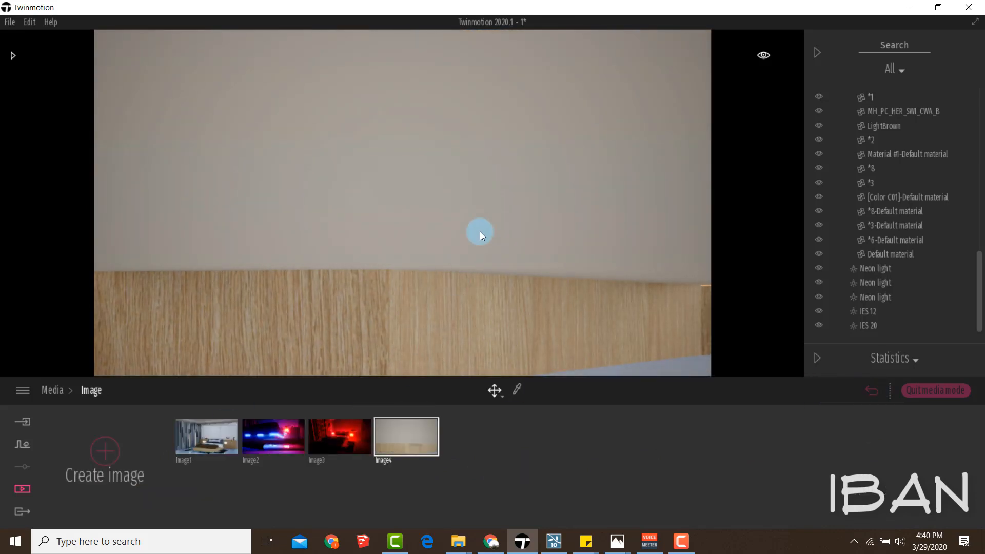
Frame the bed, create a new image of that view, and put it first in the image list for renaming
left_click_drag(480, 232, 453, 233)
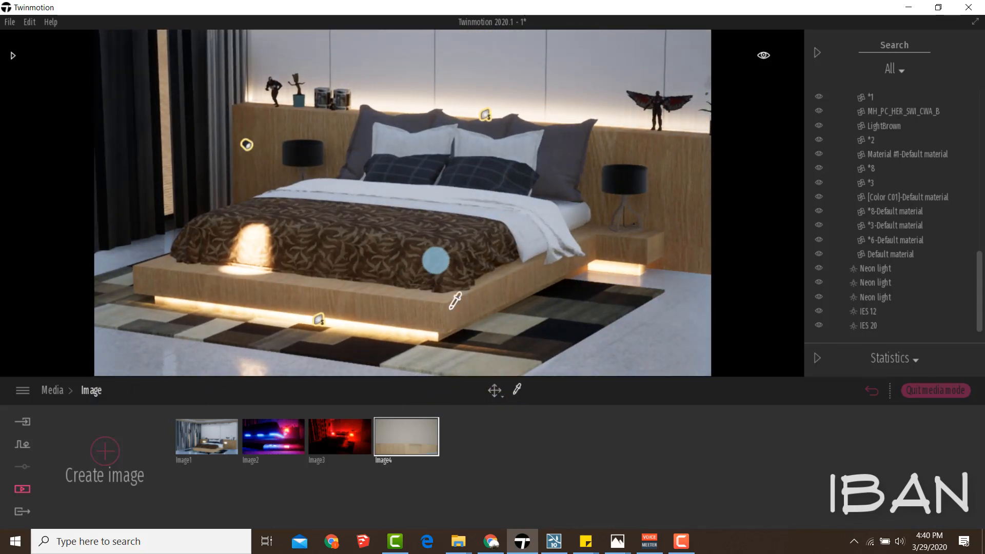
left_click(439, 256)
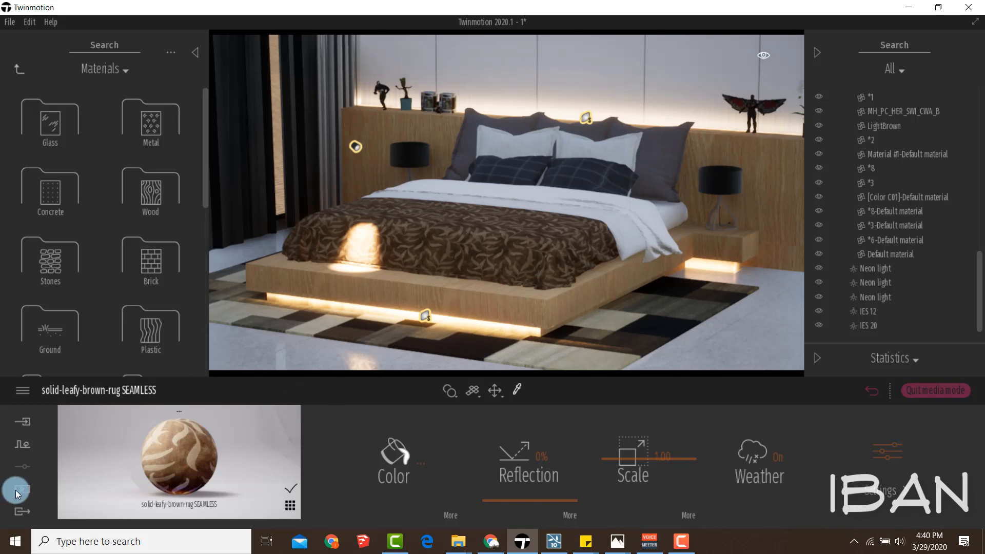
left_click(15, 491)
left_click(342, 458)
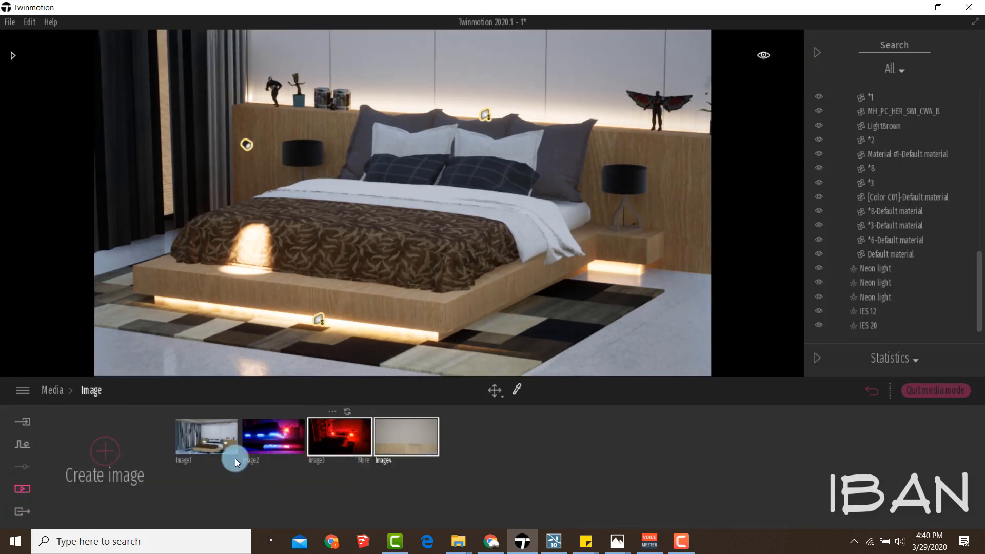
left_click(105, 446)
left_click_drag(488, 437, 187, 437)
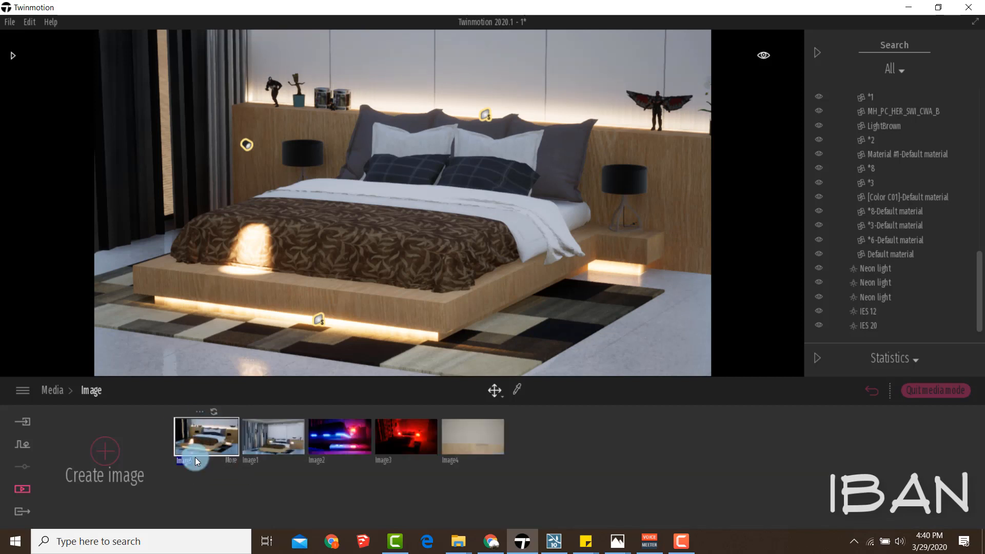
Set the "edit" image's camera FOV to 88 and update the image with the current view
left_click(226, 464)
left_click(633, 454)
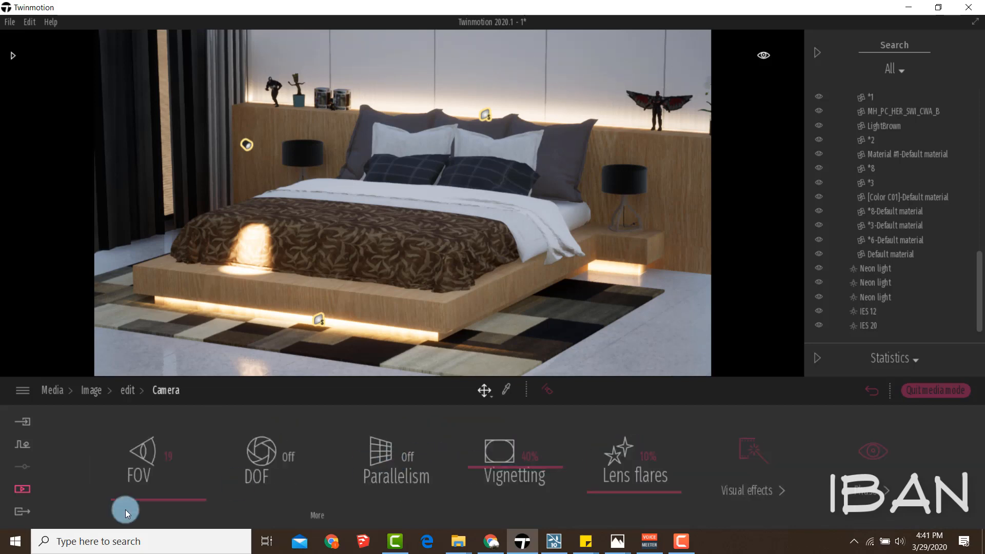
left_click_drag(129, 500, 140, 479)
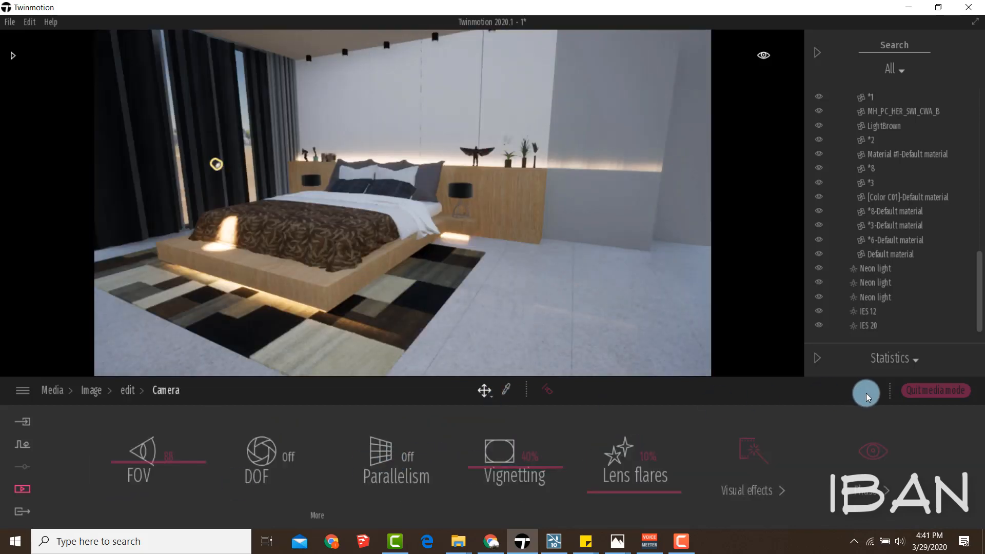
left_click(866, 394)
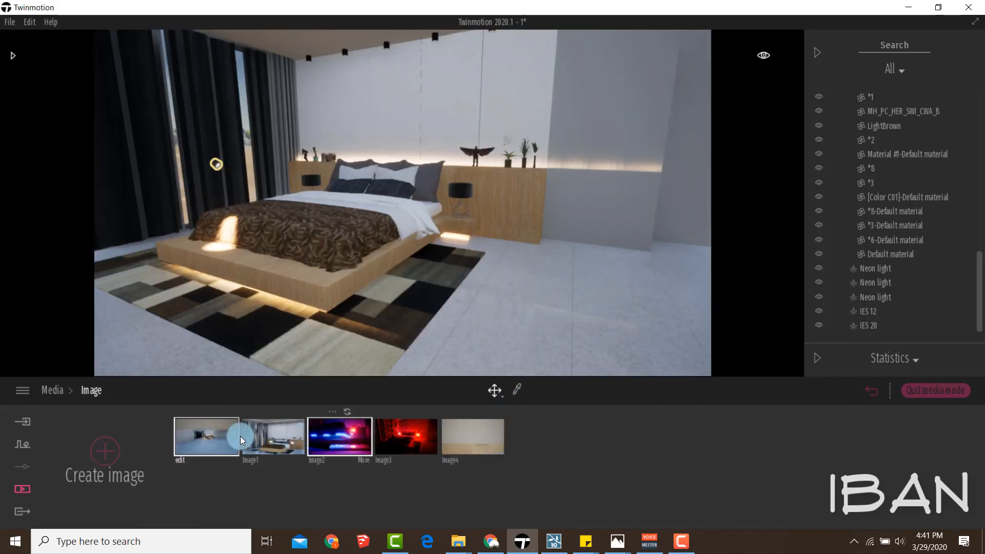
left_click(215, 411)
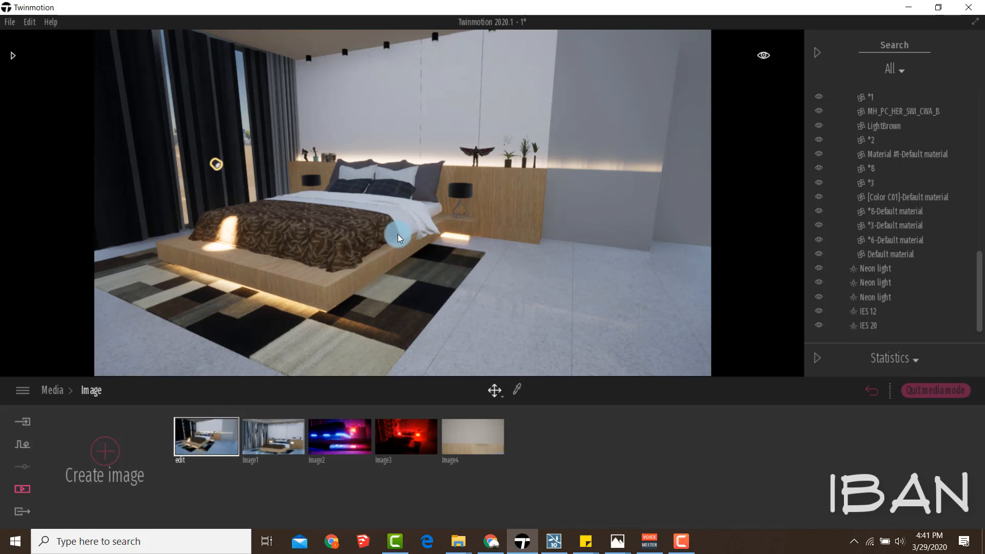
Go through the saved images Image1 to Image4 and compare their lighting and camera views
key("a")
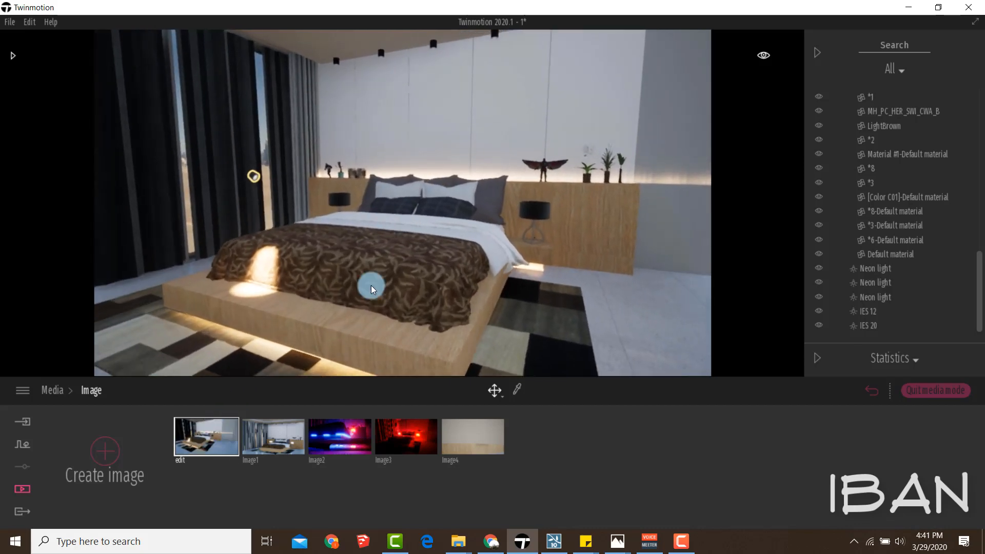
left_click(291, 435)
left_click(360, 435)
left_click(411, 433)
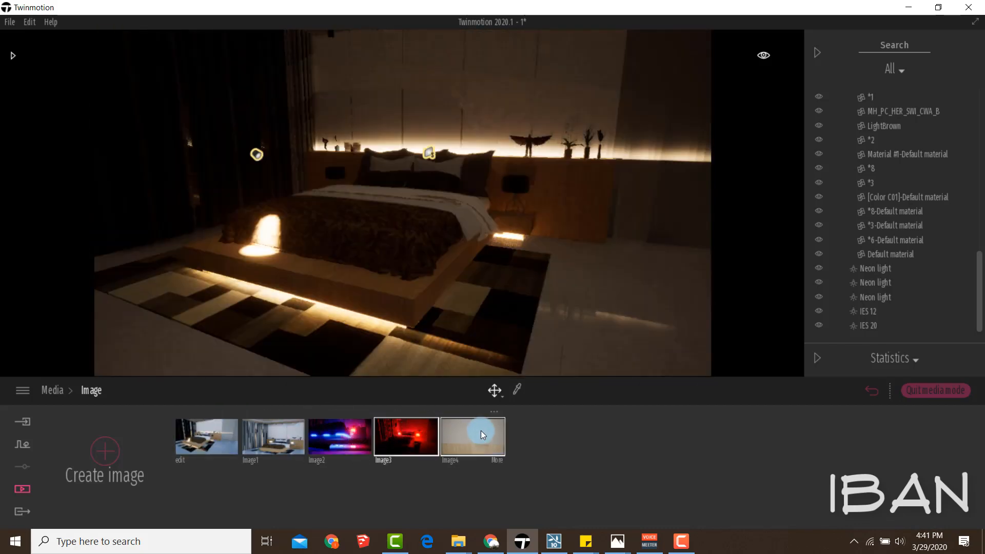
left_click(481, 430)
left_click(417, 433)
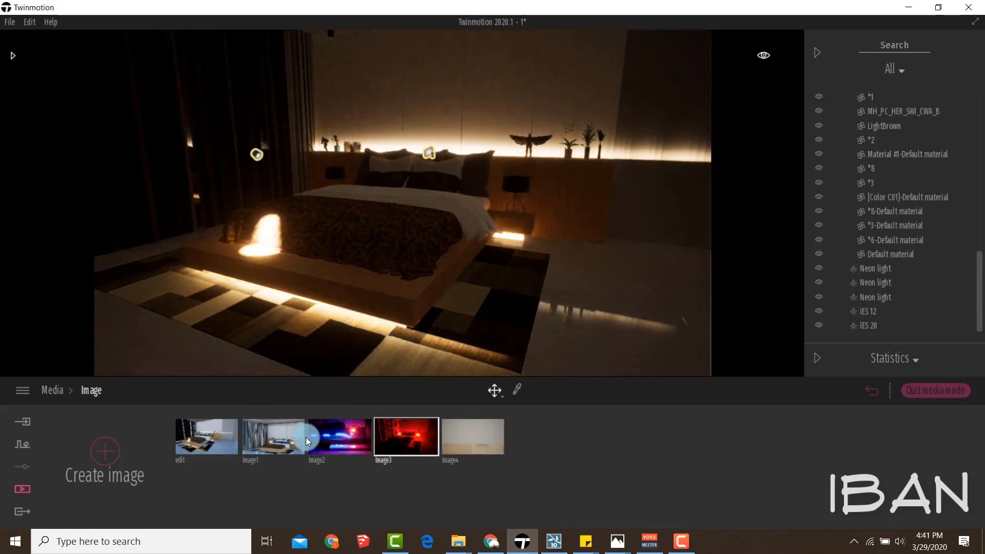
left_click(336, 440)
Examine the bedroom from the "edit" view, check Image1 and Image4 for comparison, and return to Image1
left_click(202, 439)
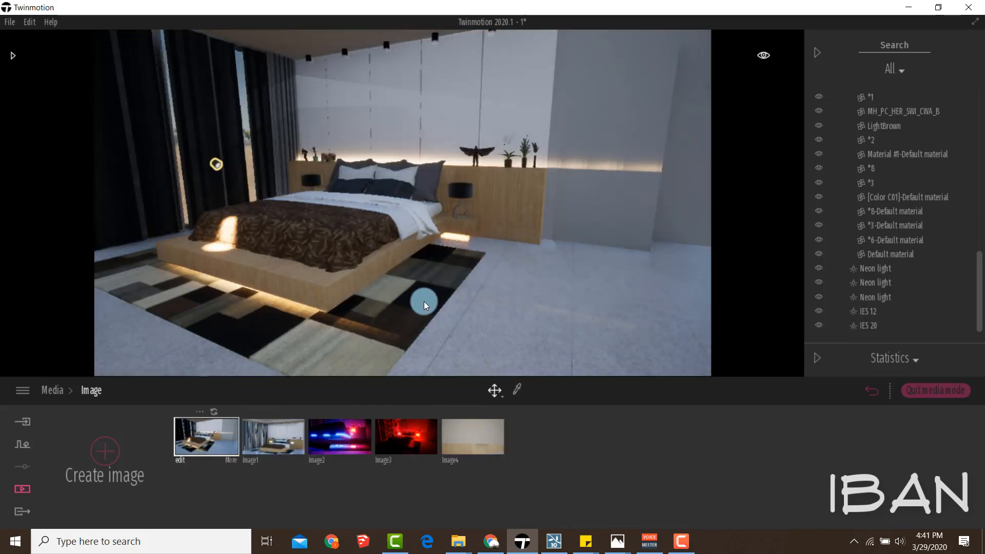
left_click_drag(424, 301, 537, 246)
key("s")
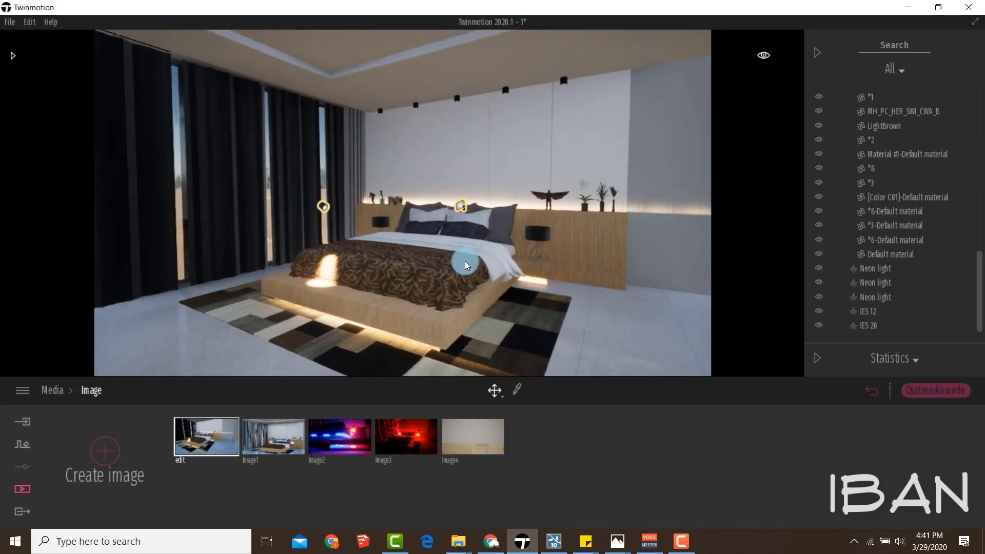
left_click(286, 441)
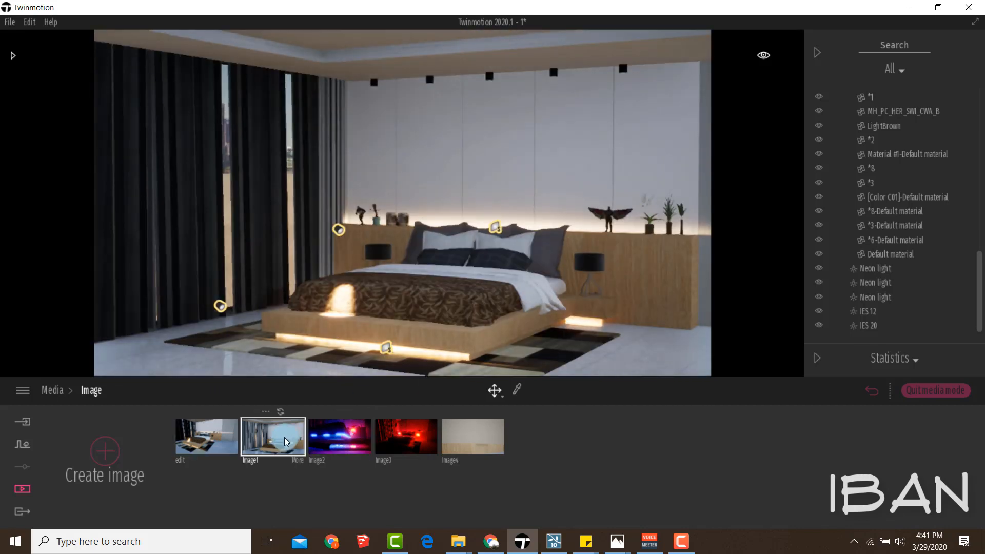
left_click(459, 442)
scroll(442, 291, "down", 3)
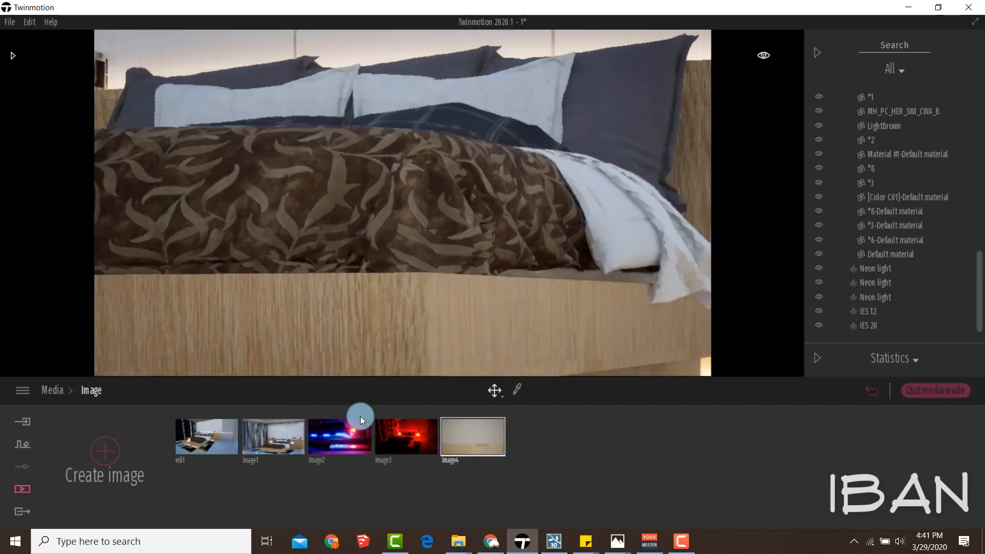
left_click(279, 442)
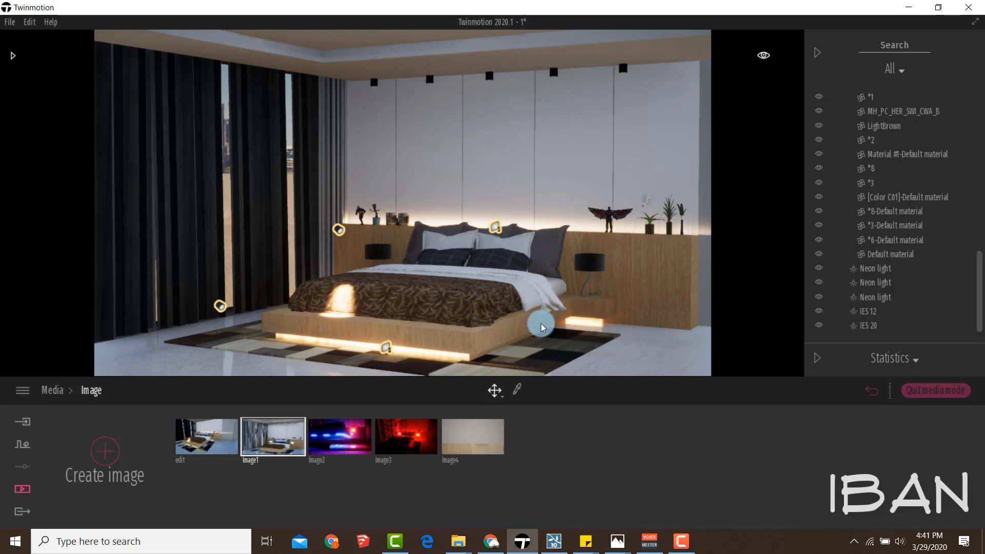
Turn on Parallelism in Image1's camera settings and update the image with that view
left_click_drag(553, 312, 286, 470)
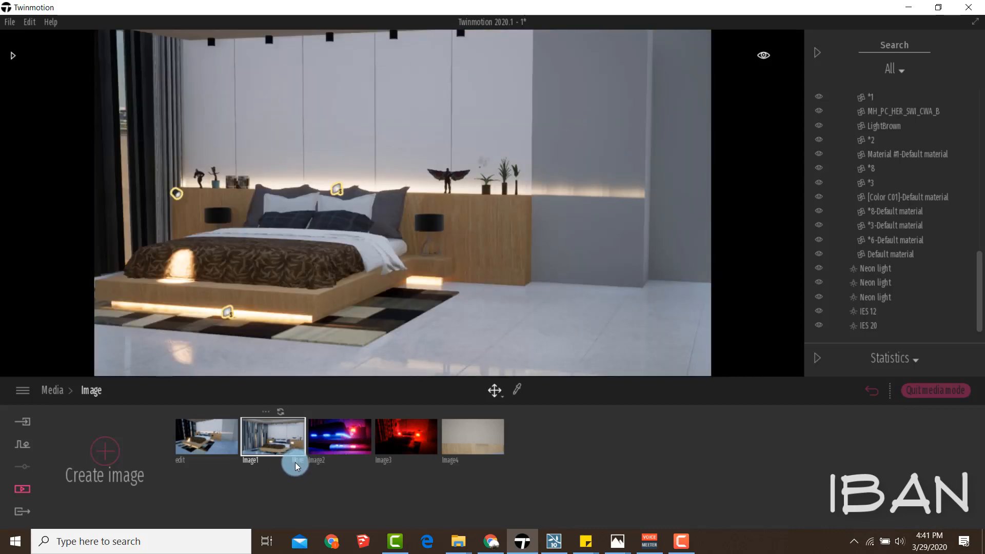
left_click(298, 461)
left_click(618, 466)
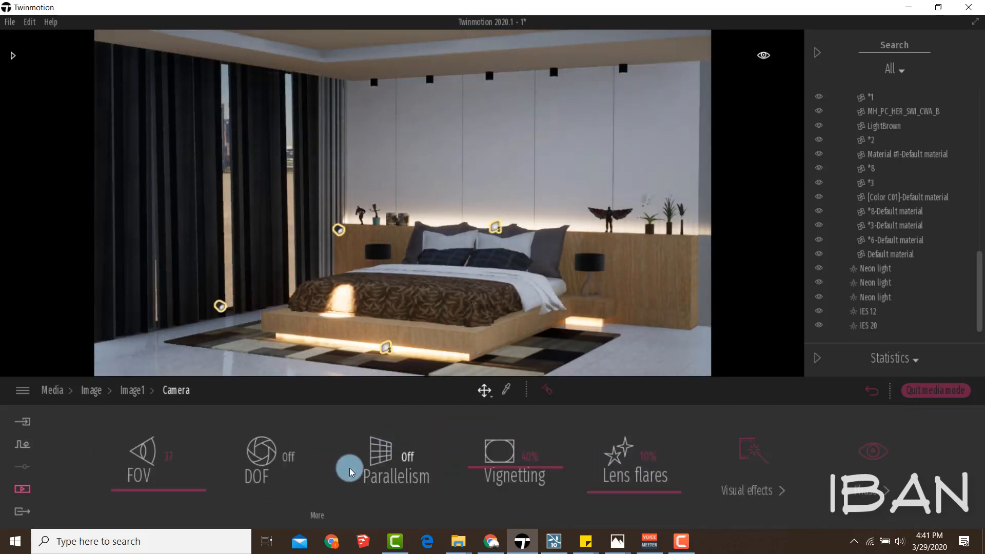
left_click(412, 458)
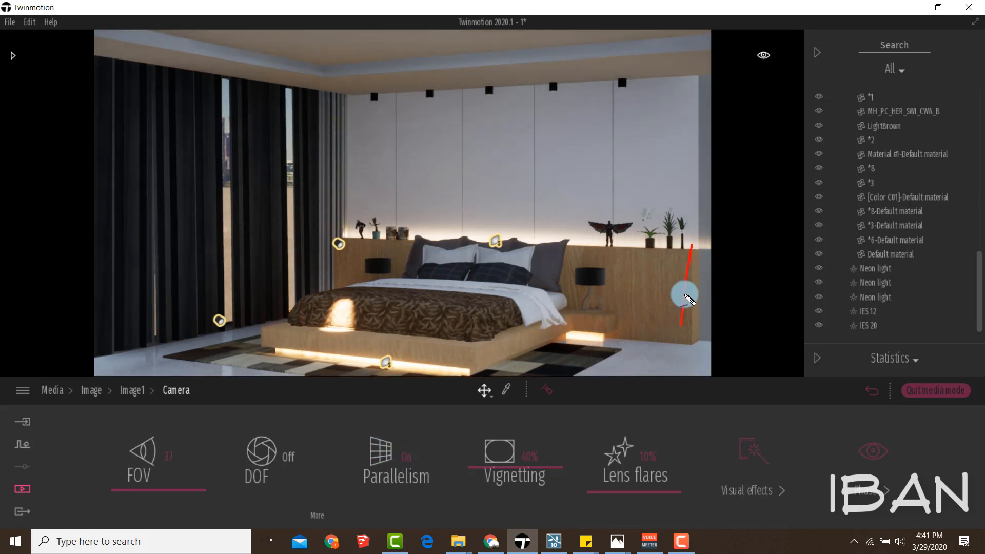
left_click_drag(708, 93, 724, 340)
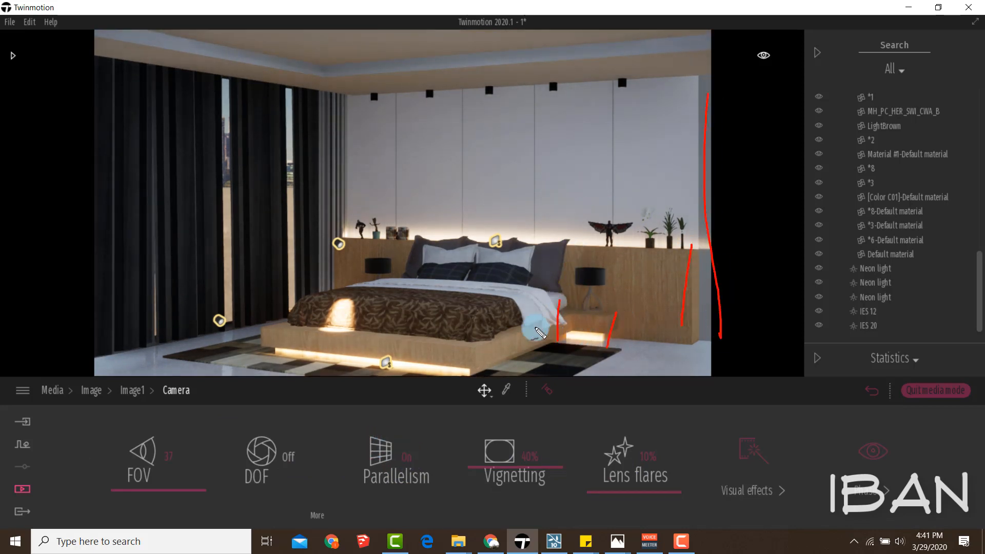
key("Escape")
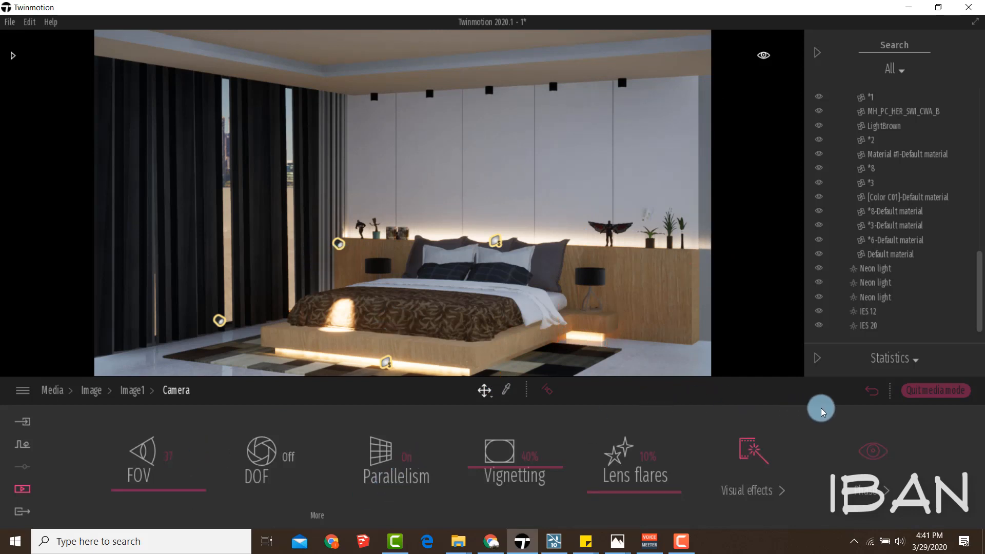
left_click(875, 396)
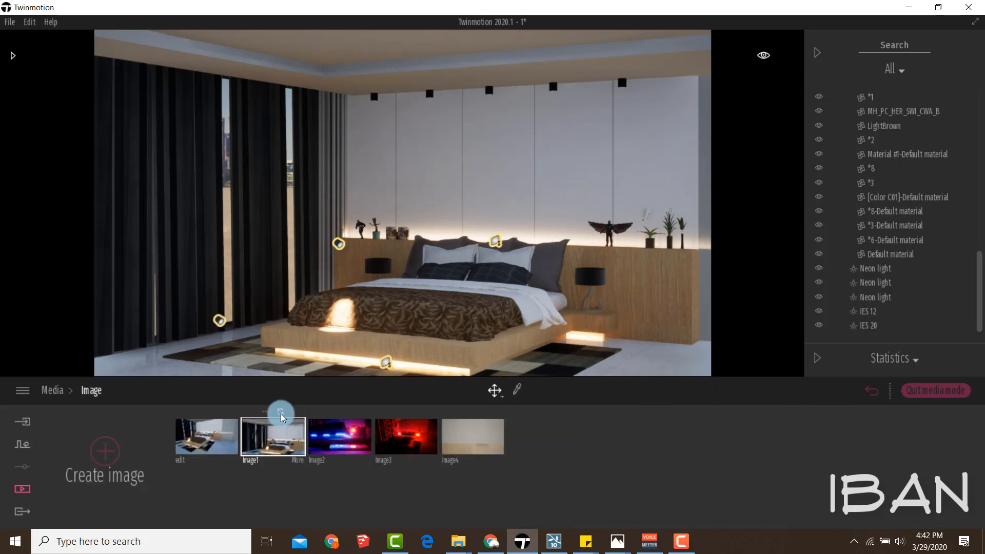
Look around the bedroom near the curtains and check the camera settings of the "edit" image
right_click_drag(390, 245, 306, 356)
key("a")
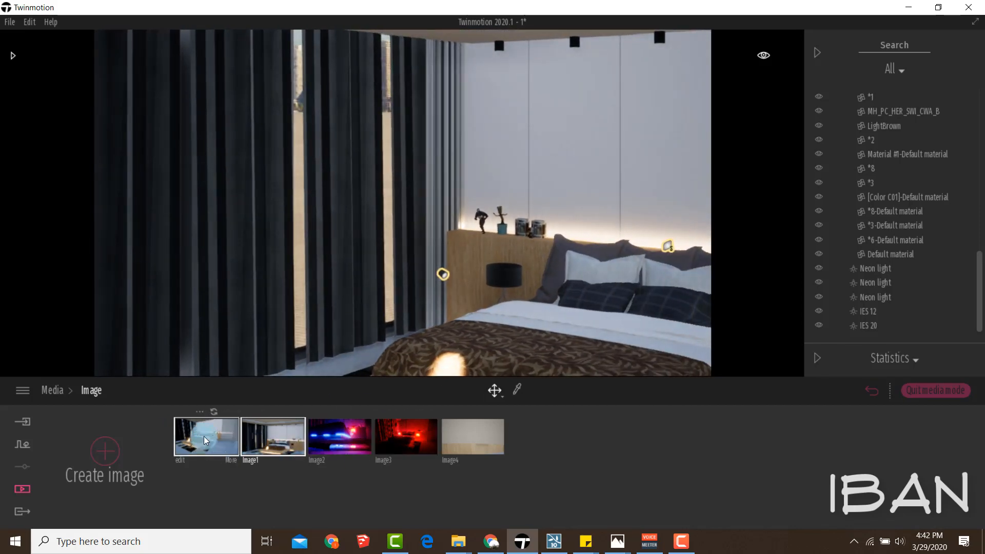
left_click(204, 436)
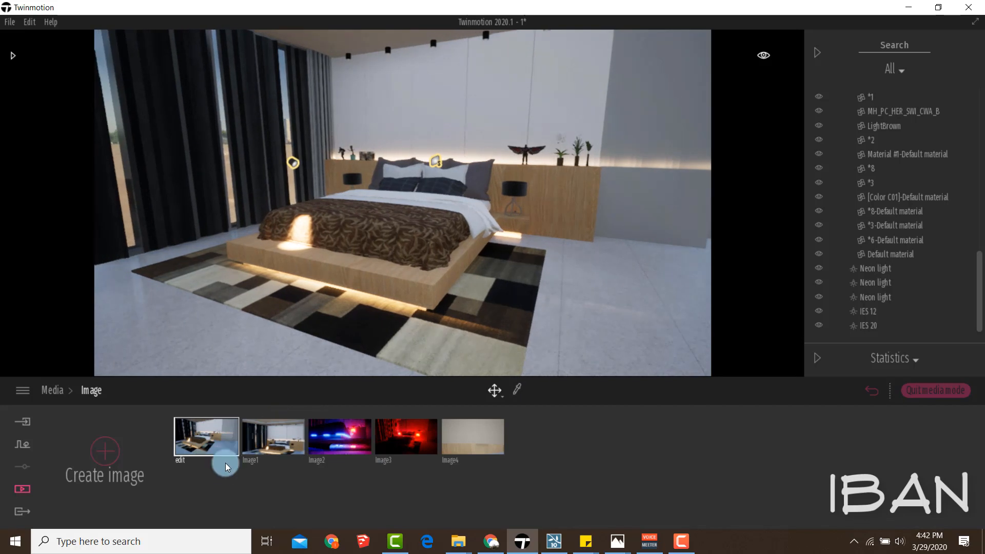
left_click(230, 461)
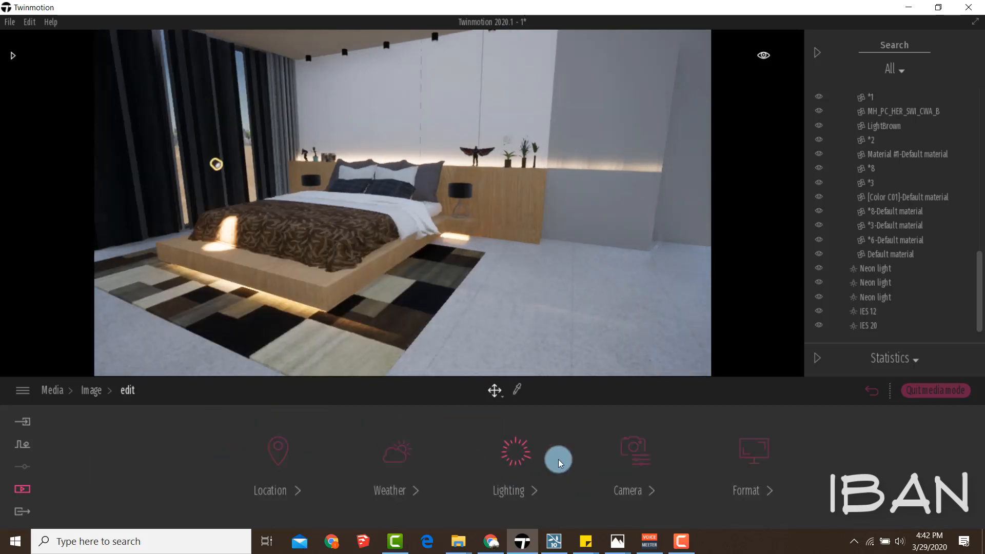
left_click(649, 444)
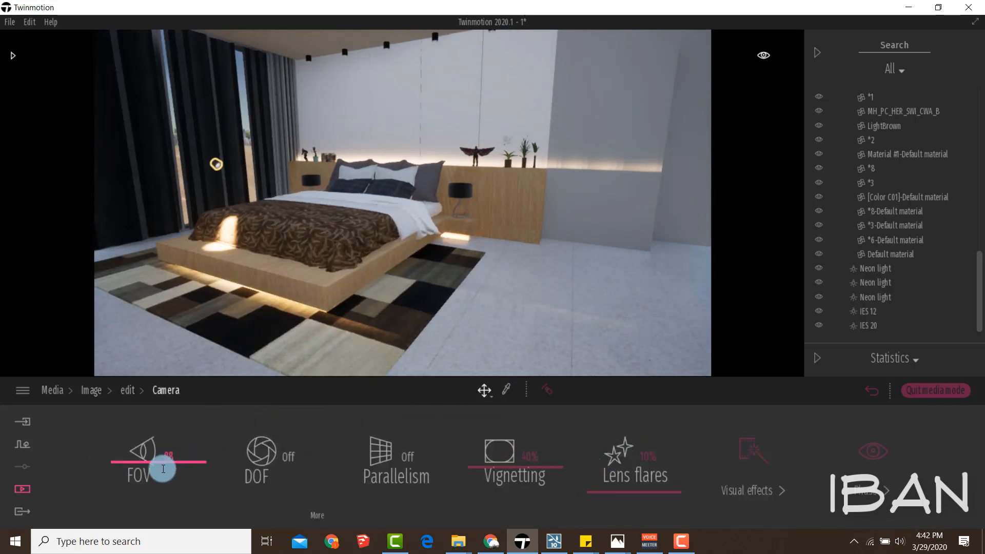
left_click(128, 392)
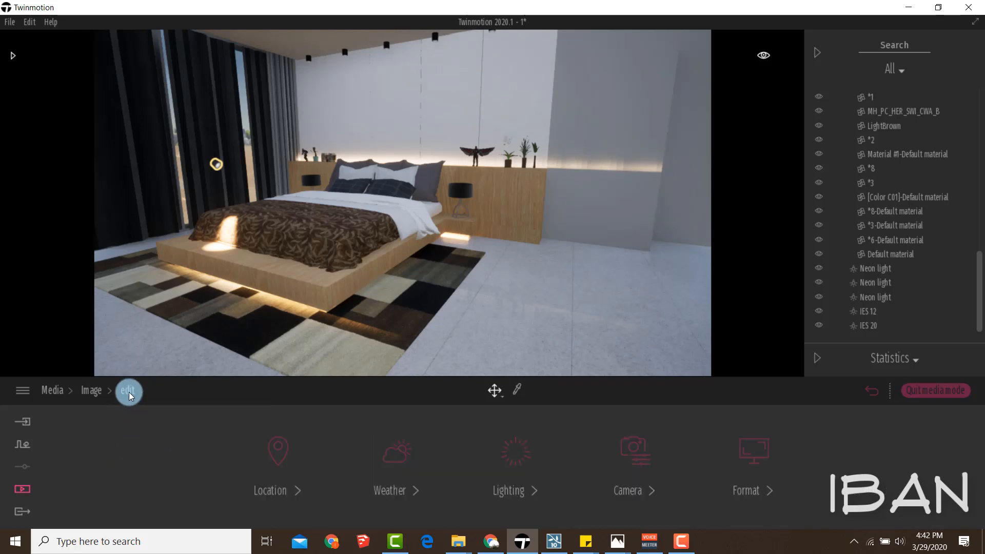
left_click(96, 391)
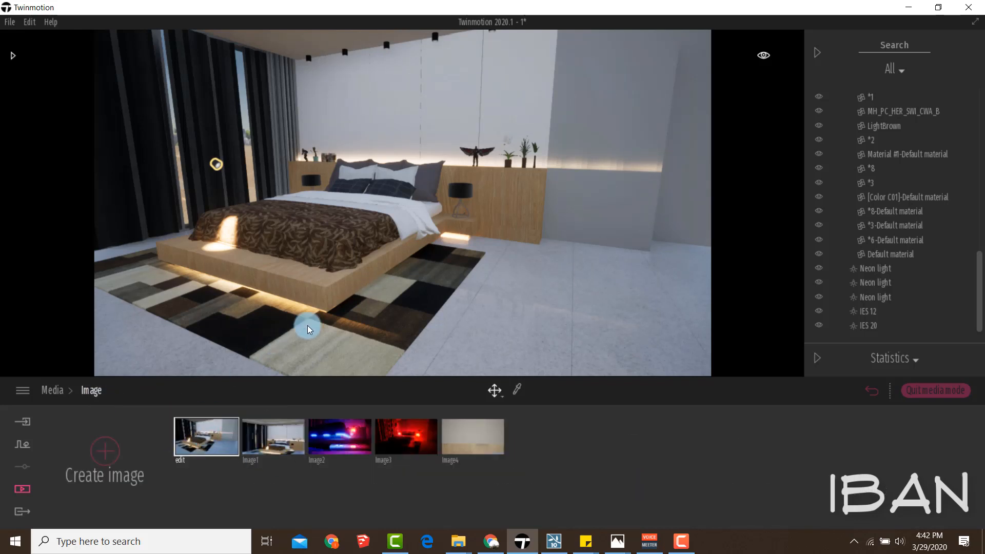
View the bed from the front, check Image1 and Image2, and return to the "edit" image
middle_click_drag(307, 325, 330, 314, "shift")
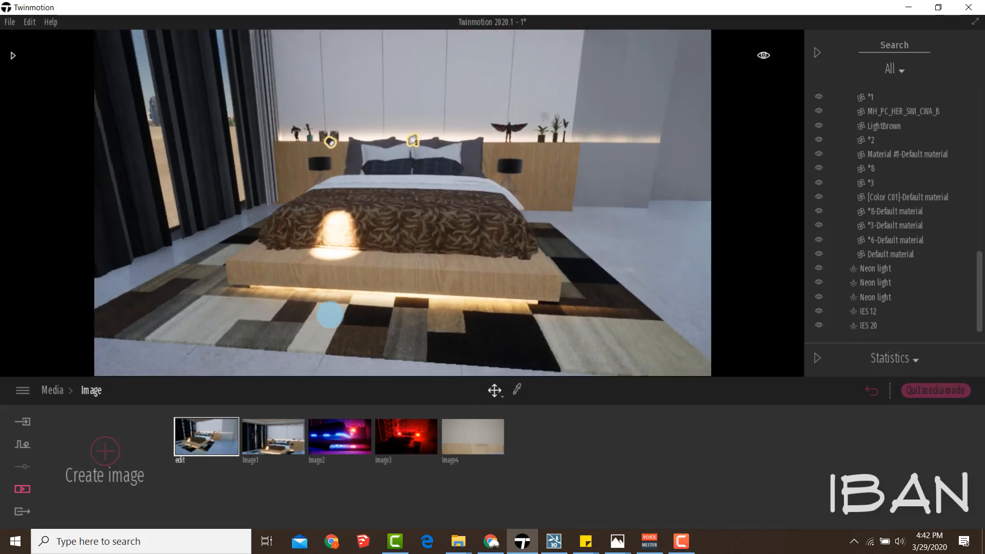
left_click(280, 441)
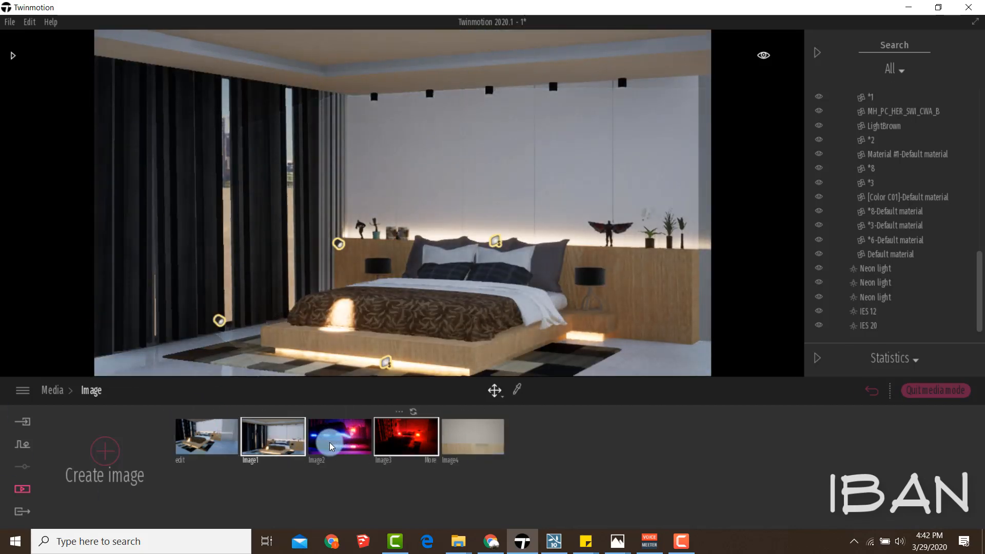
left_click(350, 443)
left_click(226, 439)
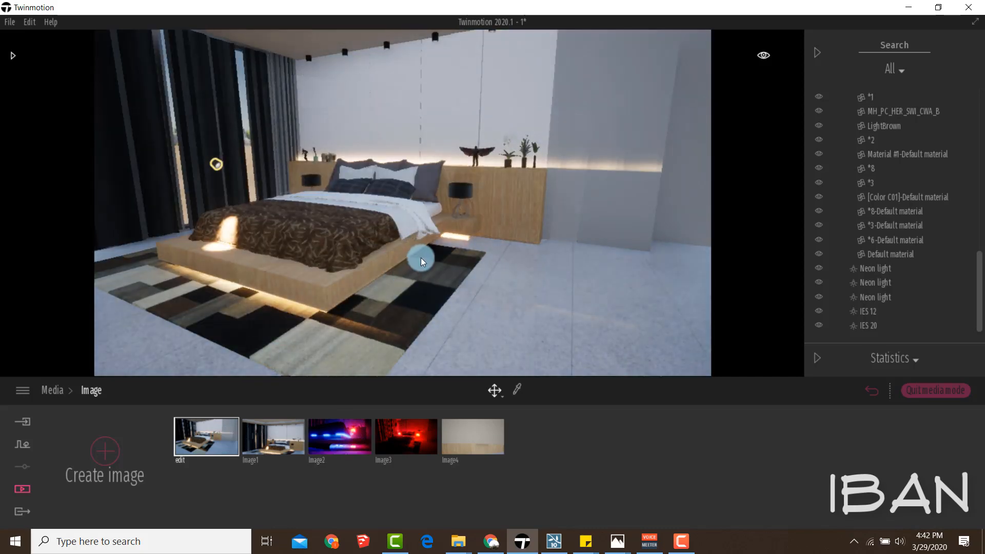
Switch to Lumion, view the first saved photo in Photo mode, and return to Build mode facing the bed
left_click(562, 538)
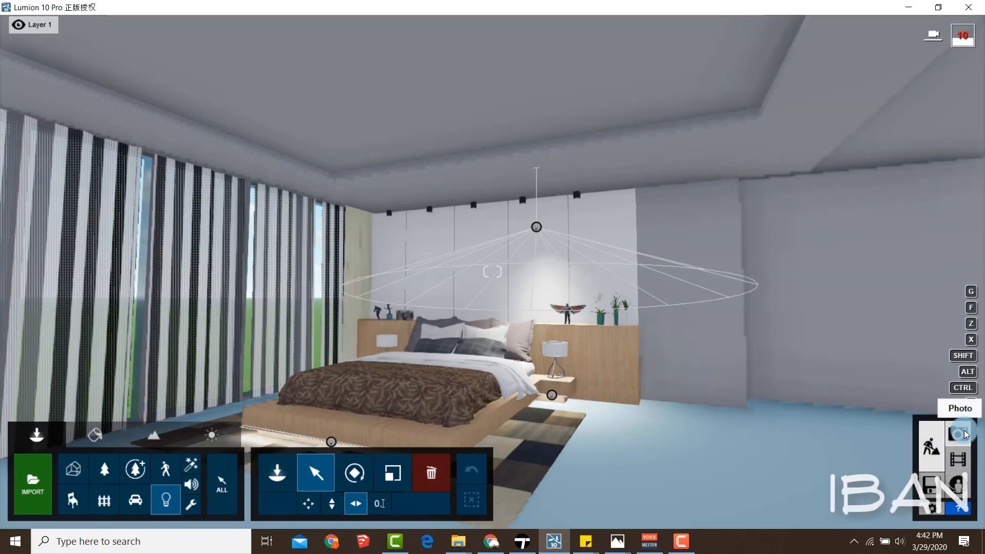
left_click(958, 433)
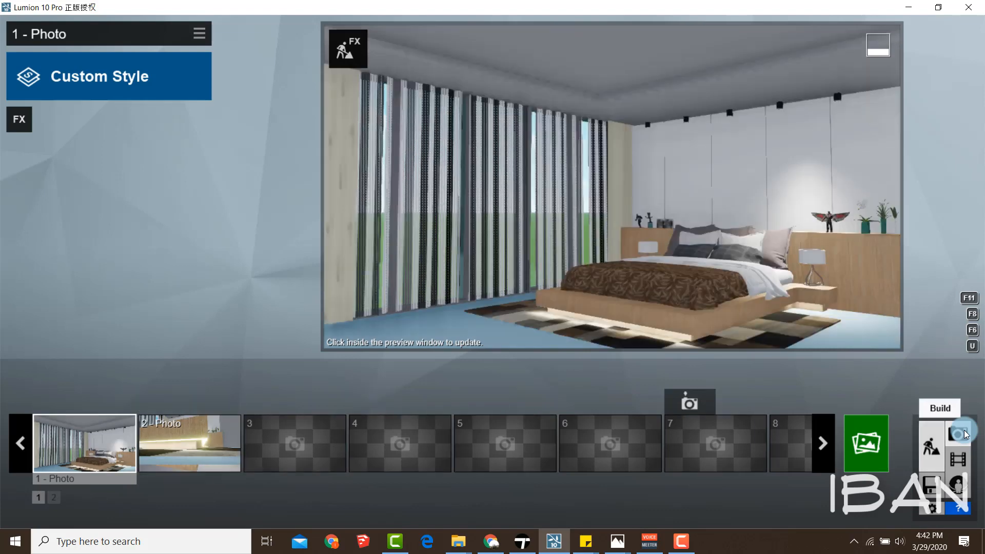
left_click(966, 435)
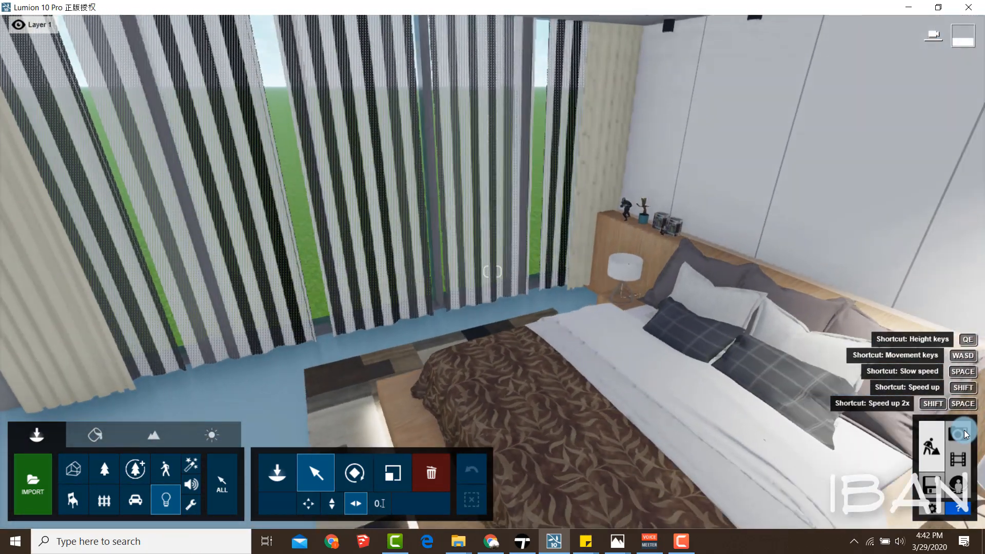
key("s")
key("e")
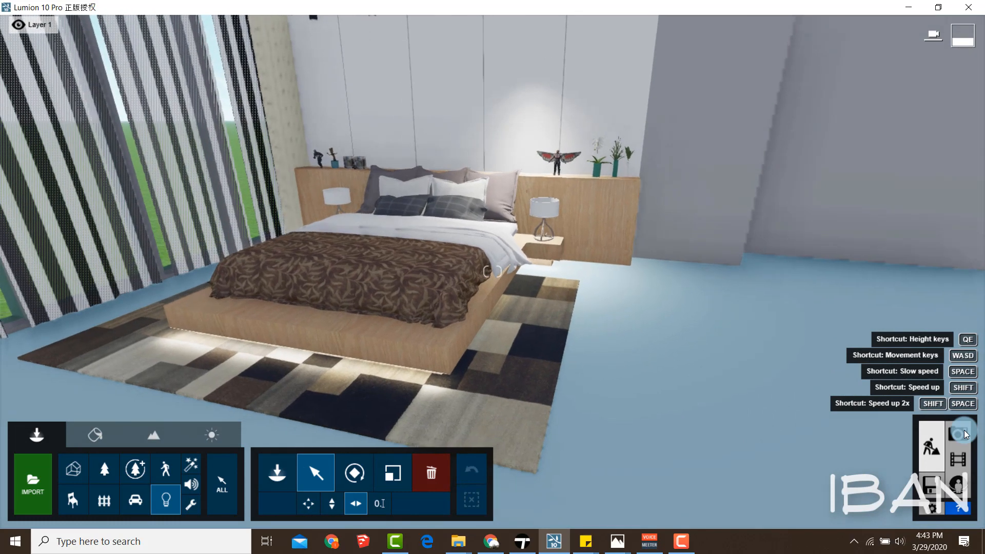
Compare the bedroom in Twinmotion with the Lumion scene, viewing the bed, curtains and line lights from near and far
left_click(523, 541)
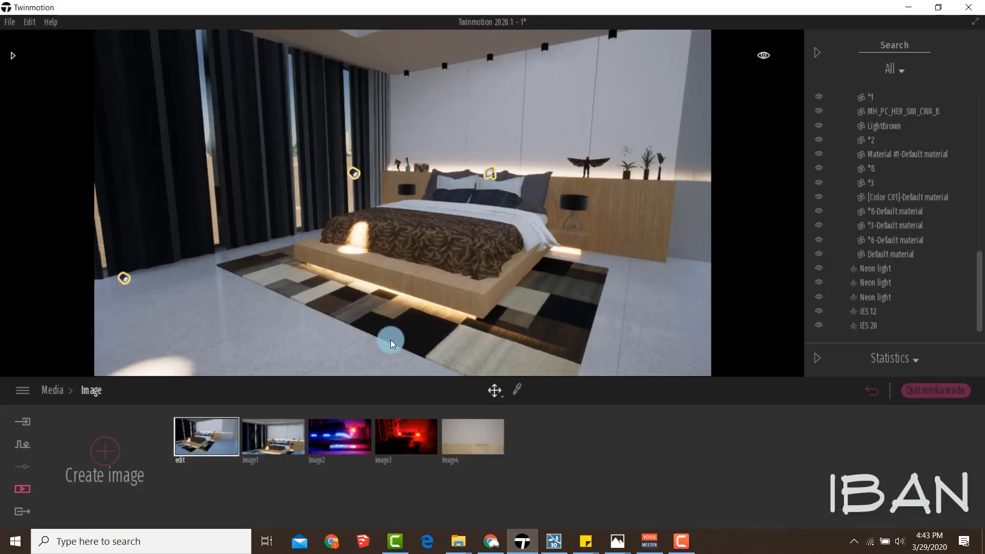
left_click(559, 548)
key("s")
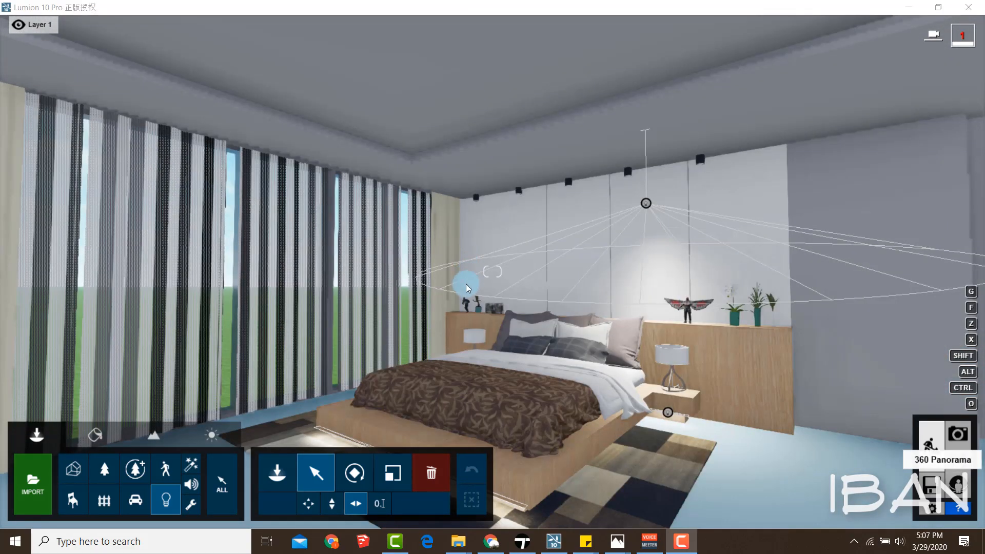
right_click_drag(466, 284, 466, 284)
key("w")
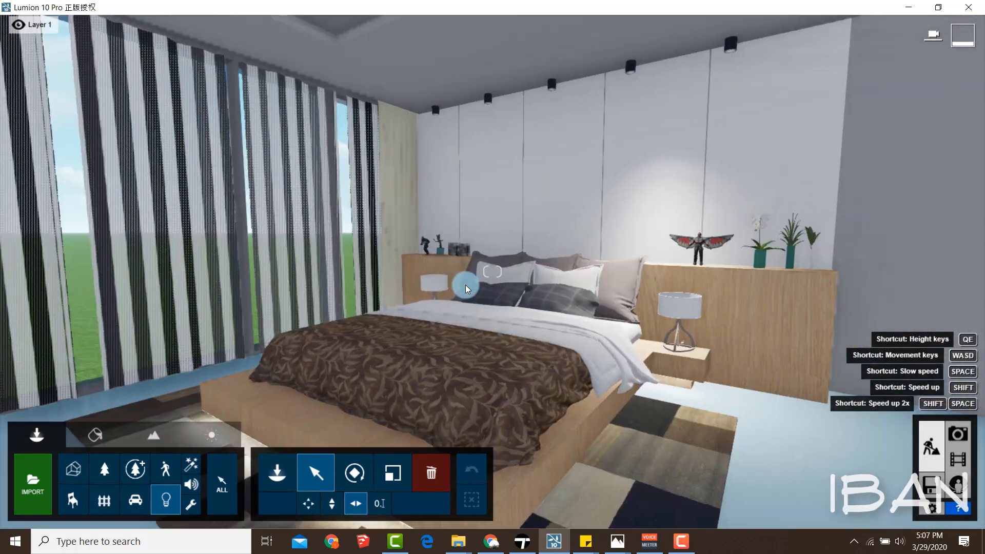
key("s")
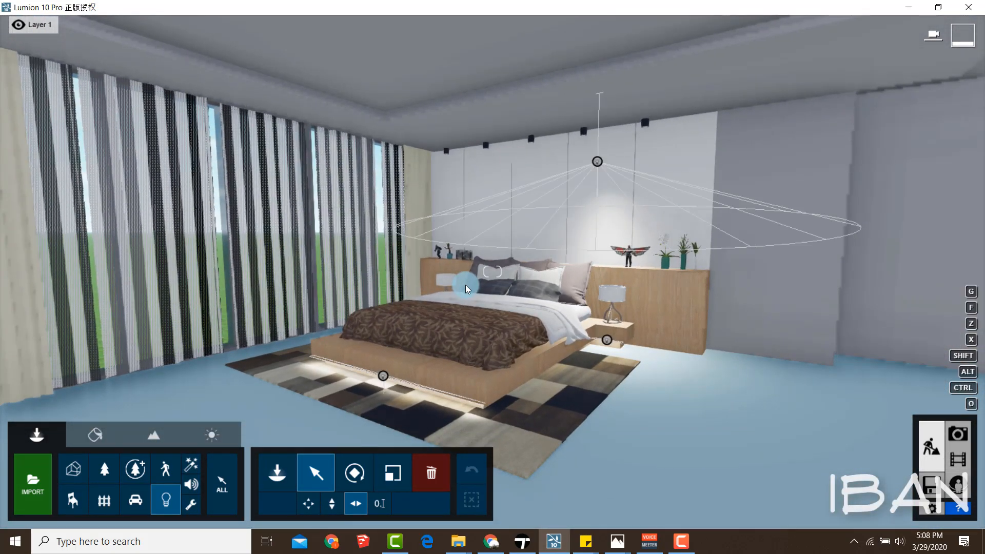
key("s")
key("w")
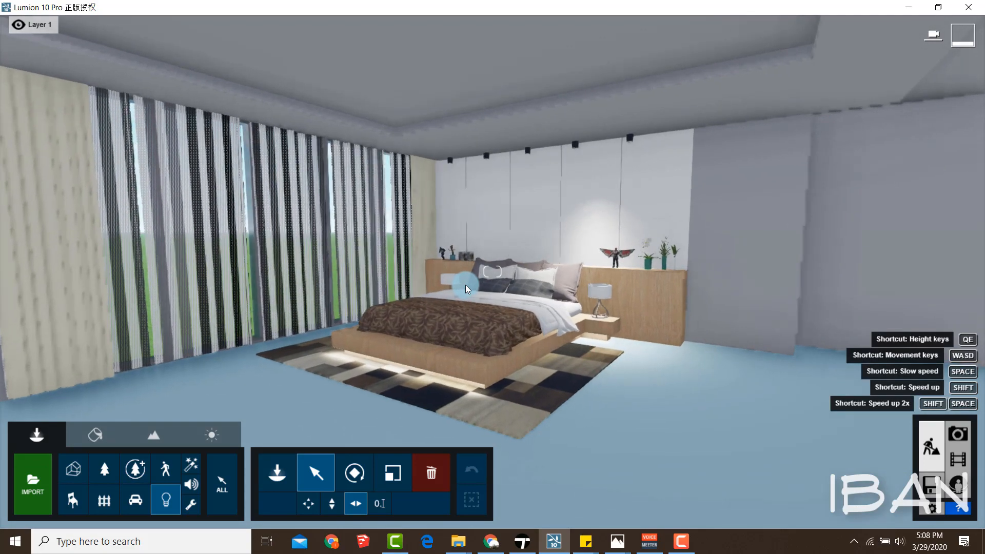
right_click_drag(466, 285, 466, 285)
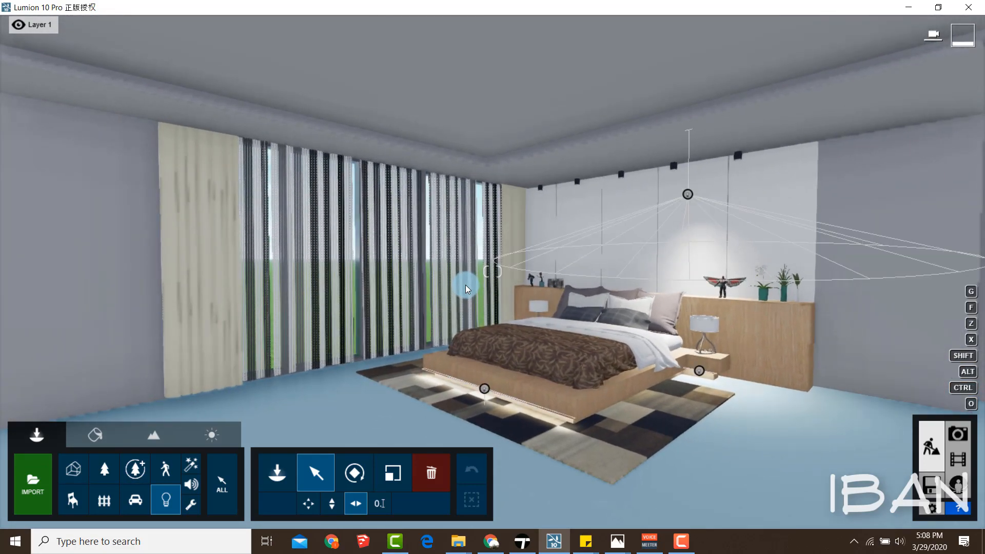
key("w")
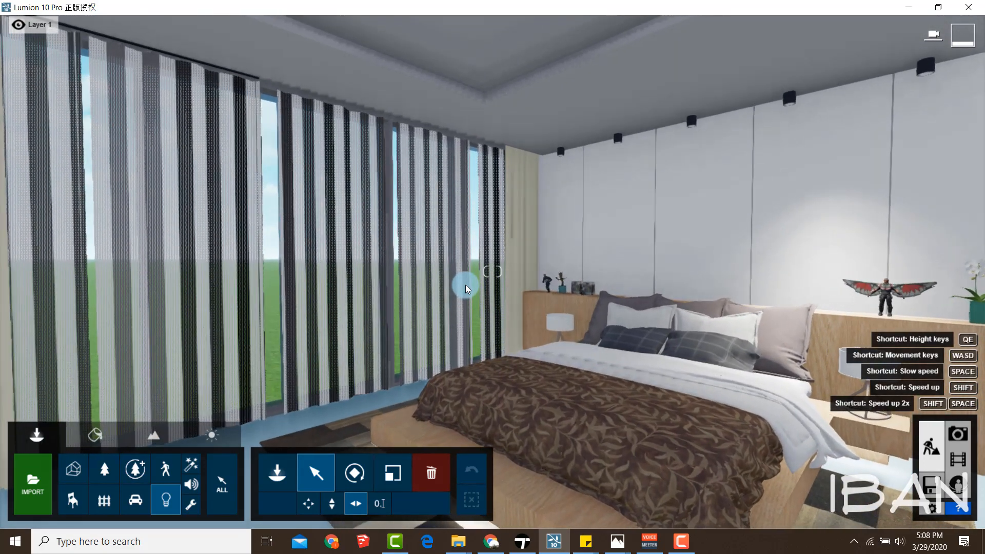
key("s")
right_click_drag(466, 285, 466, 285)
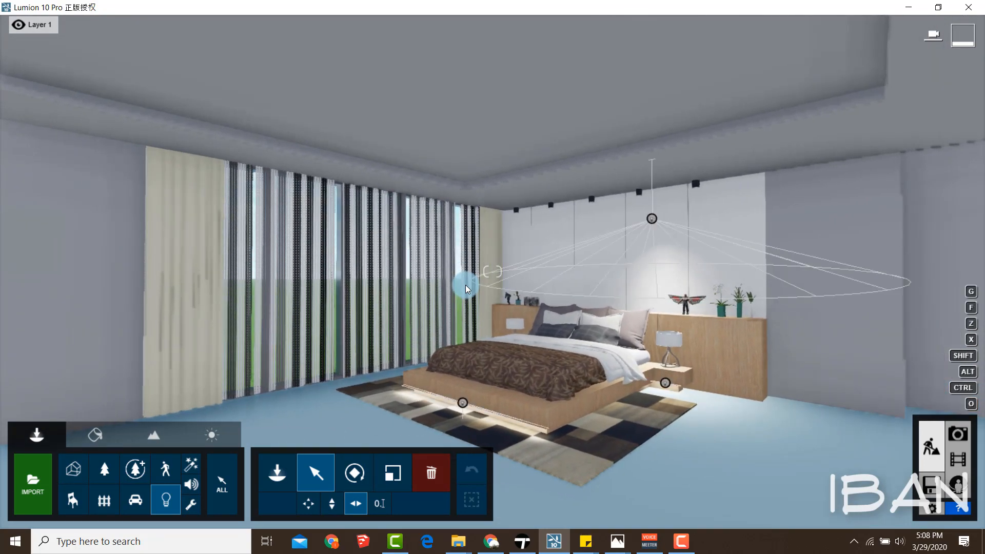
Switch to Twinmotion and open the Reflection Probes folder in the Tools library
key("alt+Tab")
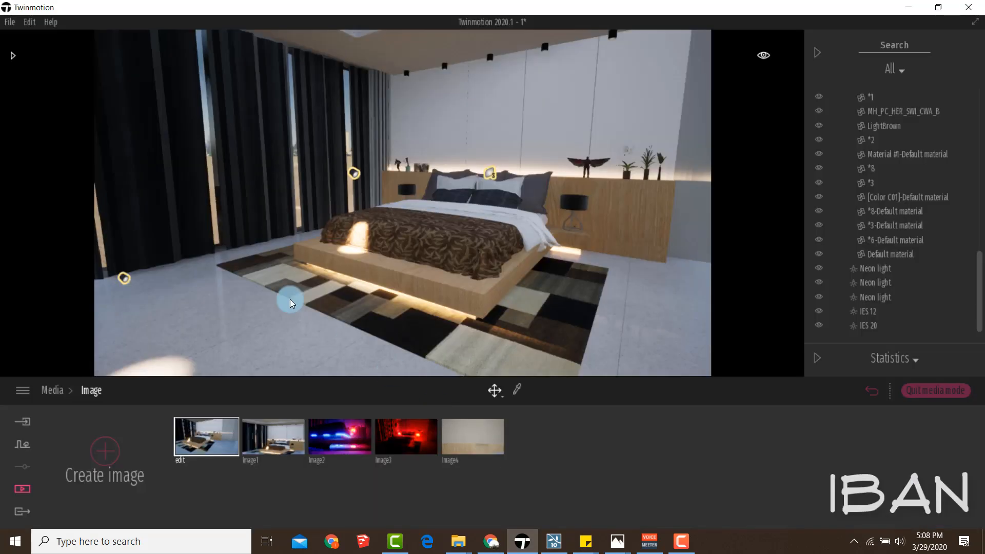
left_click(11, 56)
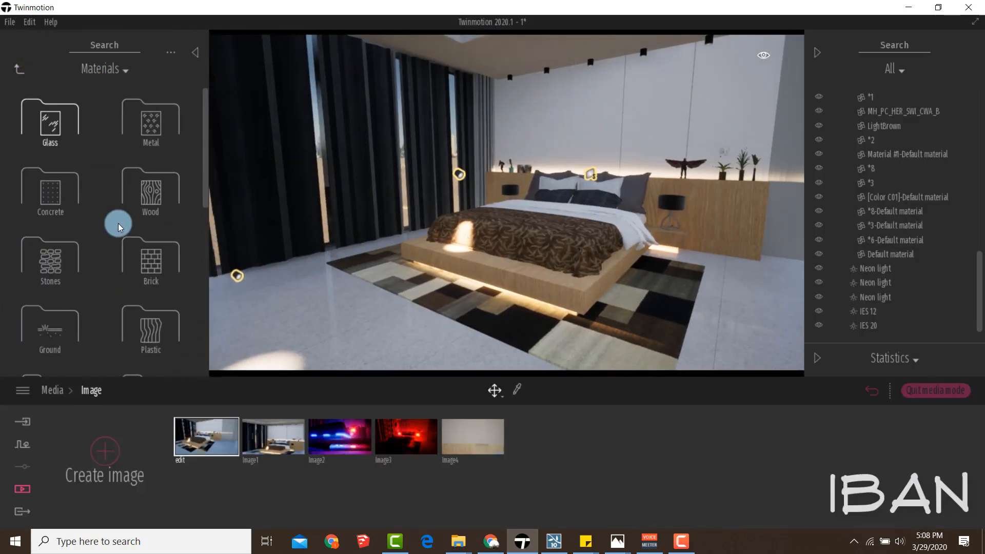
left_click(17, 72)
left_click(50, 328)
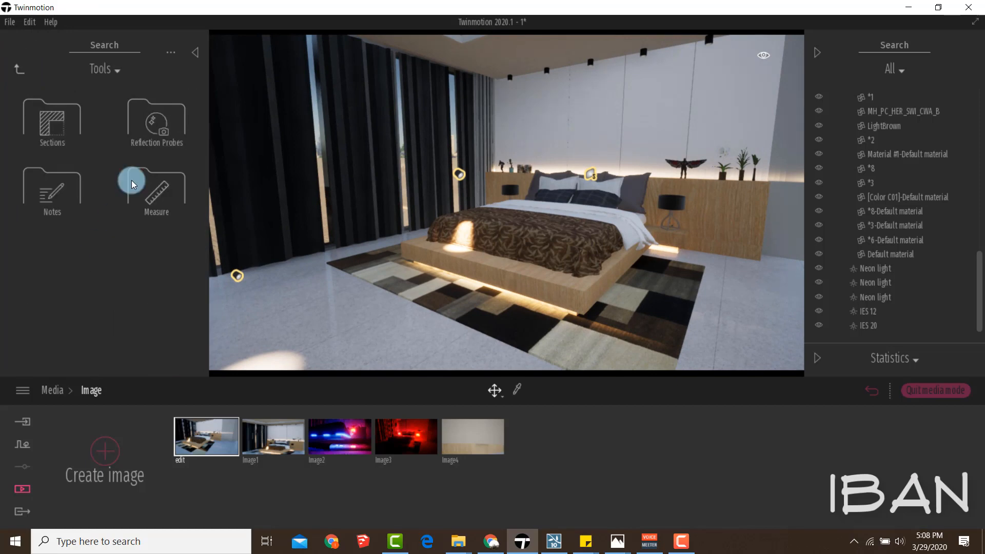
left_click(150, 127)
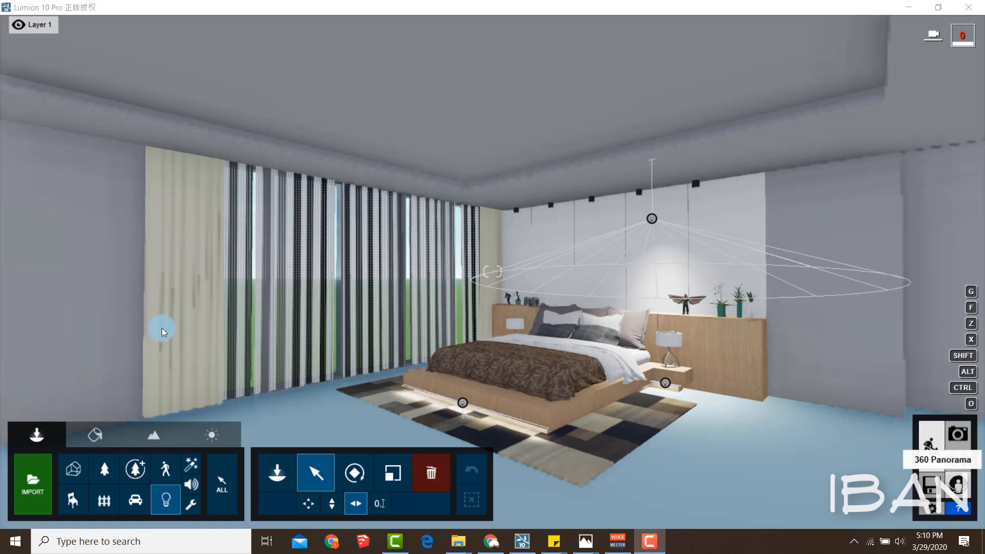
In Lumion, give the three line lights under the bed, under the nightstand and above the headboard a warm peach colour
right_click_drag(510, 320, 510, 320)
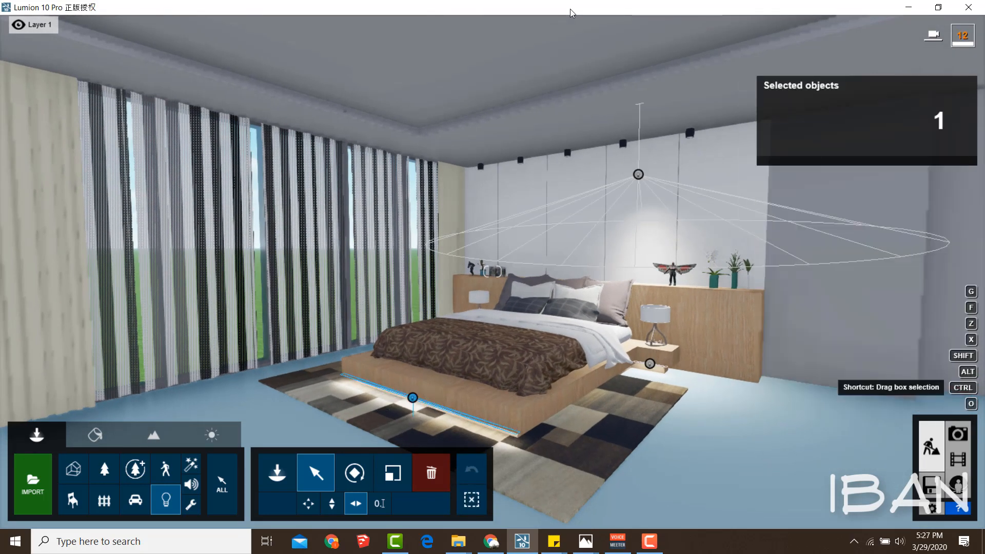
left_click(650, 364, "ctrl")
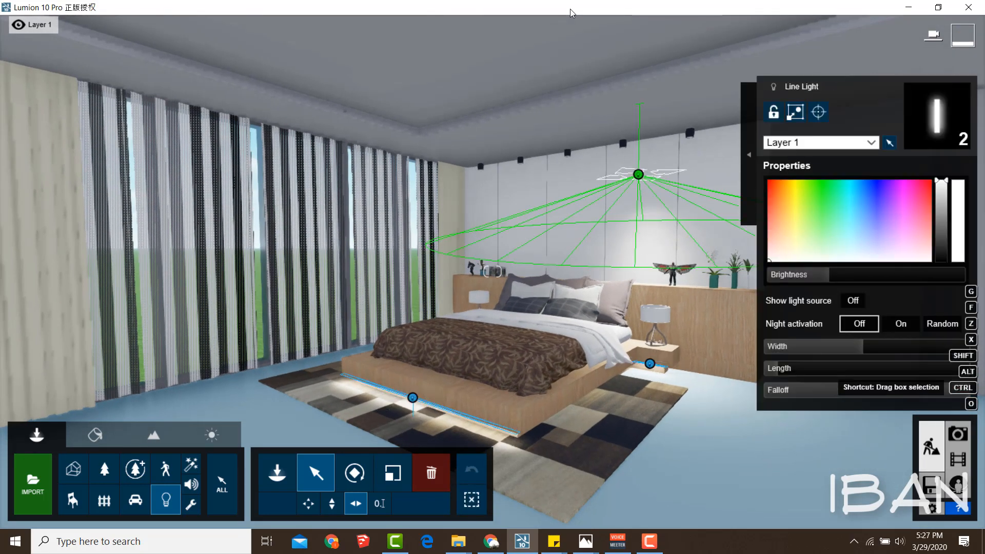
left_click(639, 174, "ctrl")
mouse_move(788, 209)
left_mouse_down()
mouse_move(793, 194)
mouse_move(782, 190)
mouse_move(779, 217)
mouse_move(787, 212)
mouse_move(777, 230)
left_mouse_up()
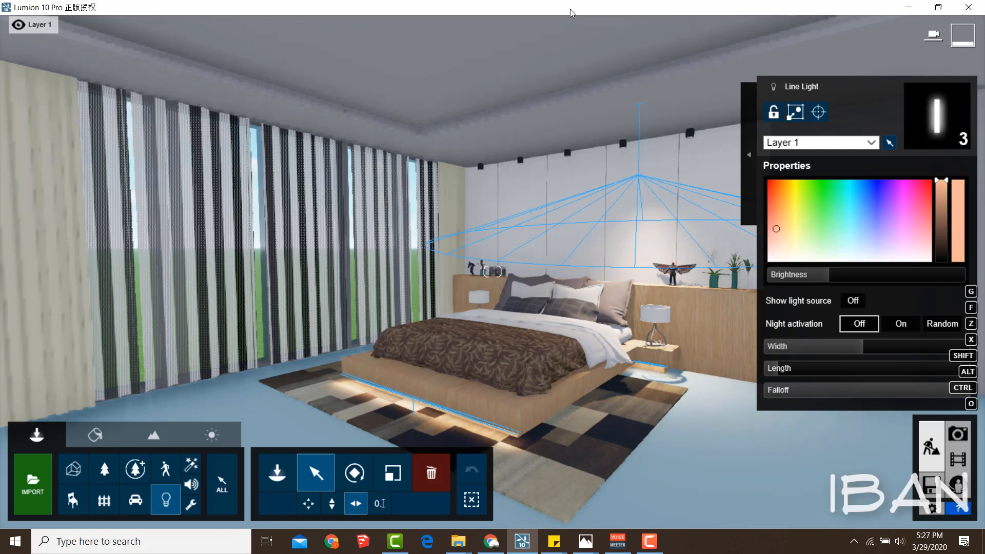
key("w")
right_click_drag(573, 13, 641, 43)
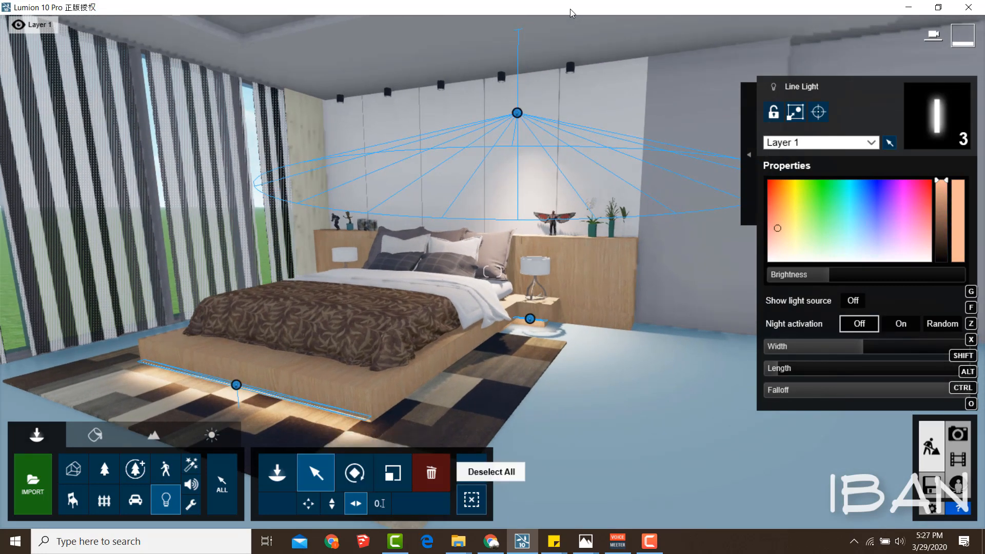
Select the spotlight above the headboard and adjust its cone angle and brightness
left_click(472, 500)
left_click(518, 113)
left_click_drag(814, 291, 819, 291)
mouse_move(817, 265)
left_mouse_down()
mouse_move(807, 265)
mouse_move(820, 265)
left_mouse_up()
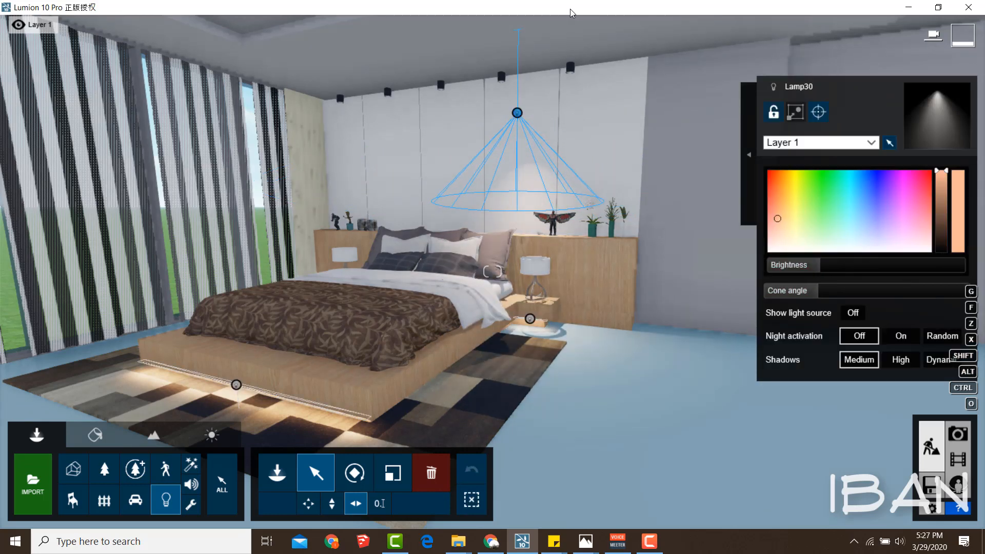
Move the spotlight beneath the ceiling fixture farthest from the windows and narrow its cone angle
mouse_move(572, 13)
right_mouse_down()
mouse_move(573, 3)
mouse_move(573, 23)
right_mouse_up()
key("d")
left_click(356, 503)
key("w")
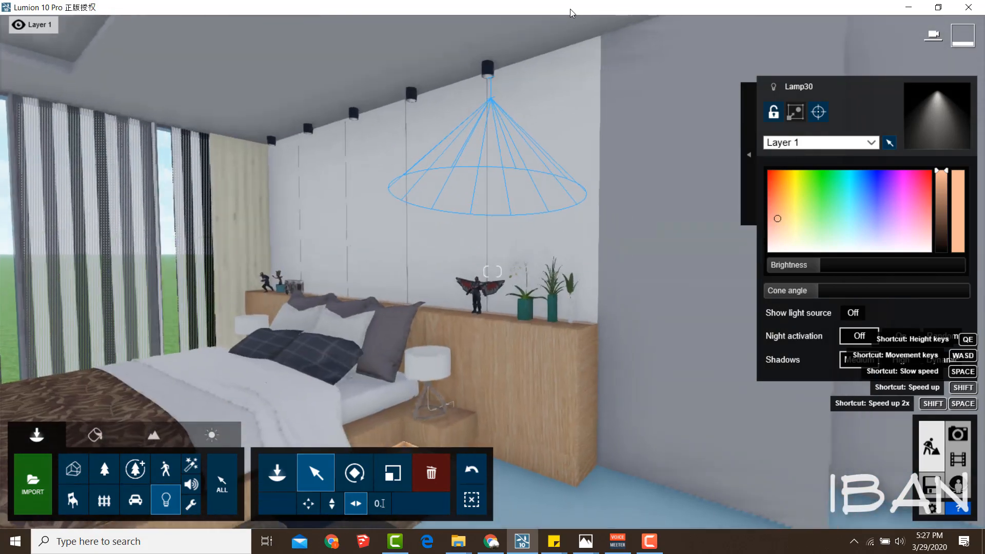
left_click(308, 504)
left_click_drag(490, 96, 479, 64)
left_click(332, 504)
key("s")
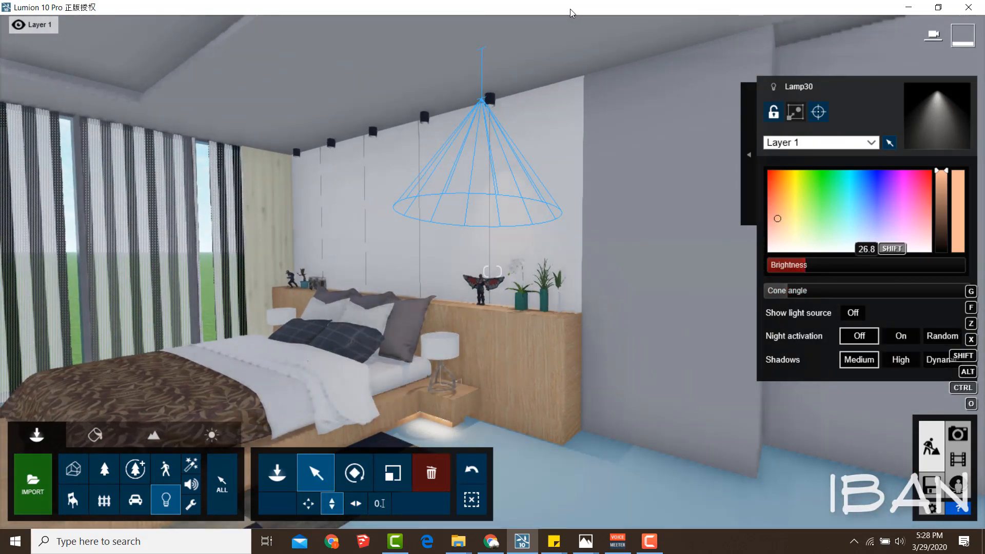
left_click_drag(867, 290, 851, 290)
key("a")
Copy the spotlight along the headboard wall so the other ceiling fixtures also have one
right_click_drag(573, 14, 605, 5)
left_click(355, 503)
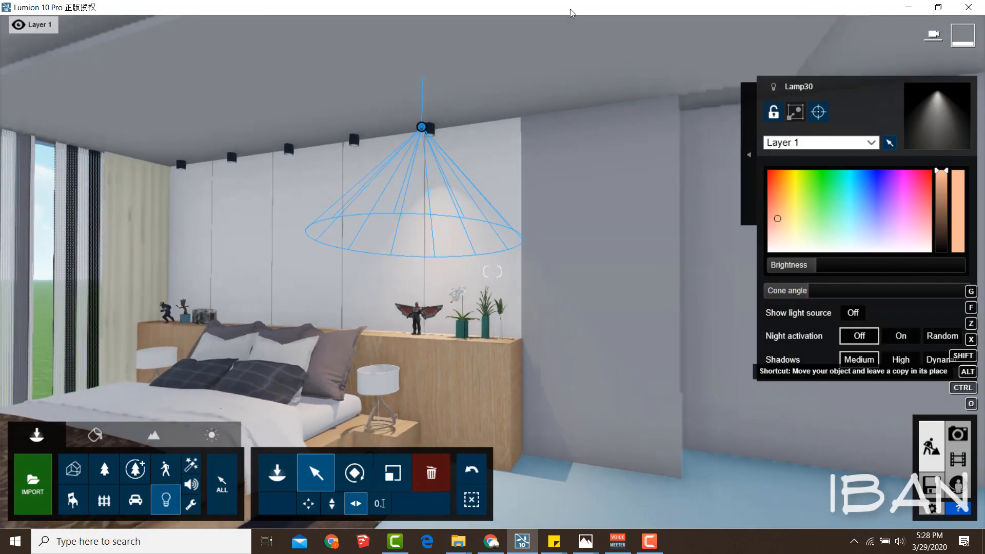
left_click_drag(421, 126, 231, 149, "alt")
left_click_drag(231, 150, 179, 159, "alt")
key("s")
right_click_drag(180, 160, 103, 218)
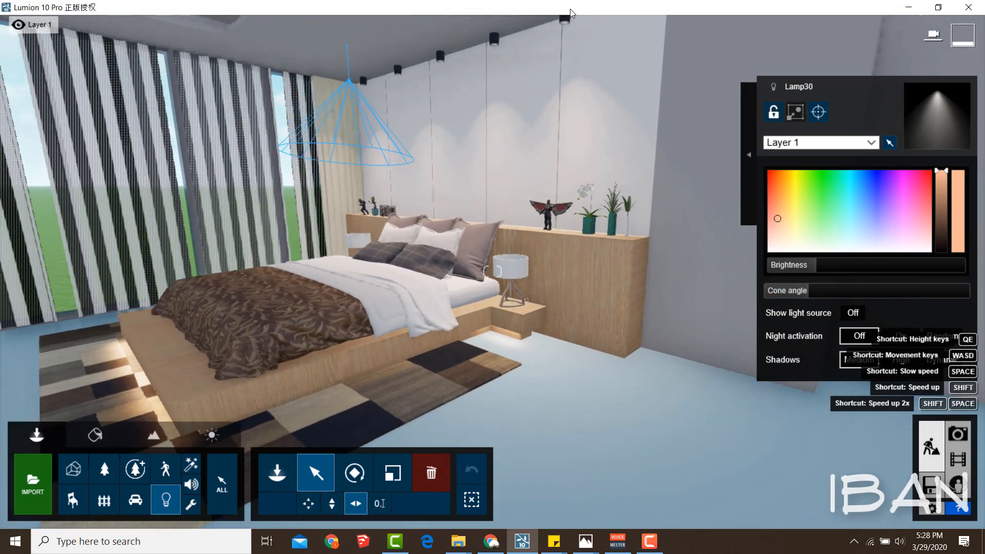
key("a")
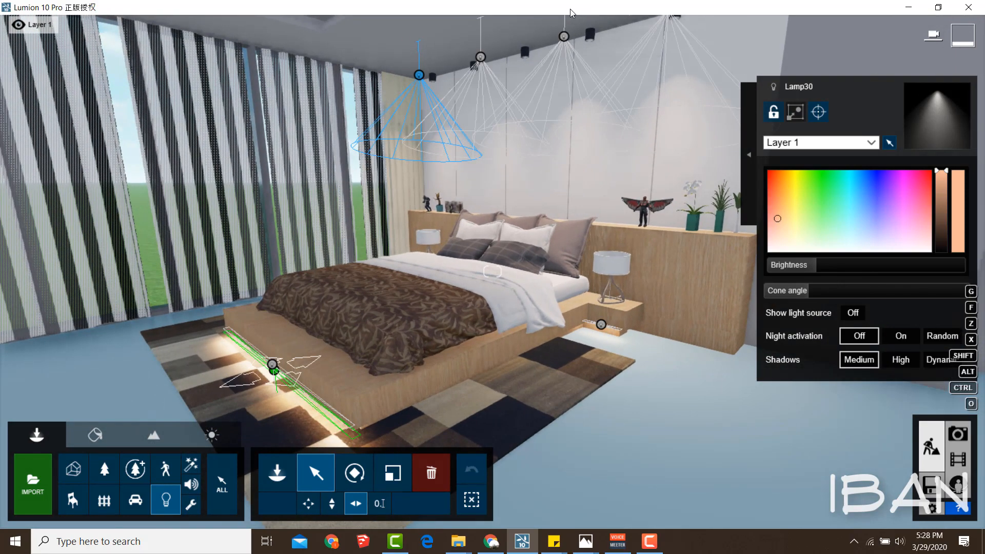
Copy the line light from the foot of the bed and place it on top of the headboard
left_click_drag(274, 371, 529, 233, "alt")
key("w")
key("d")
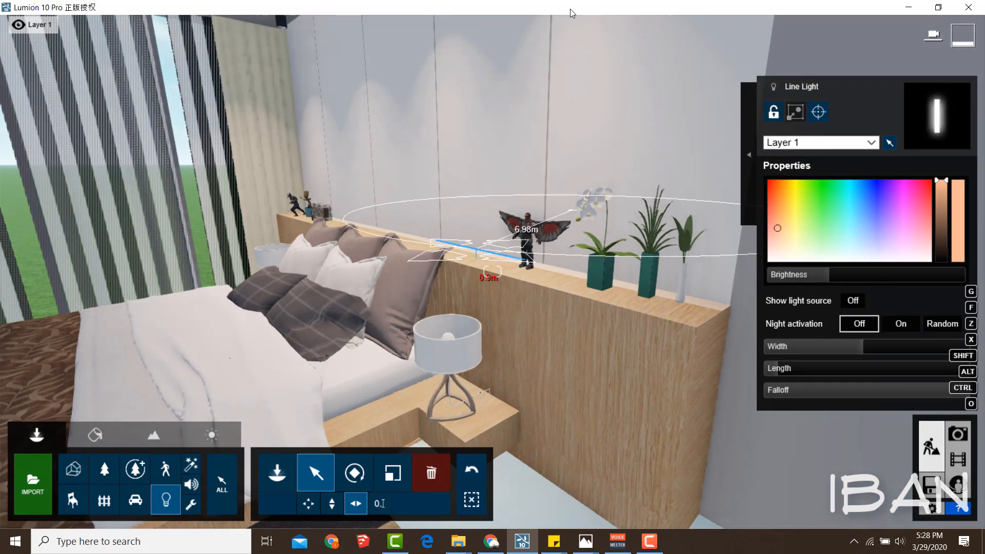
left_click_drag(477, 252, 465, 251)
key("d")
left_click(308, 503)
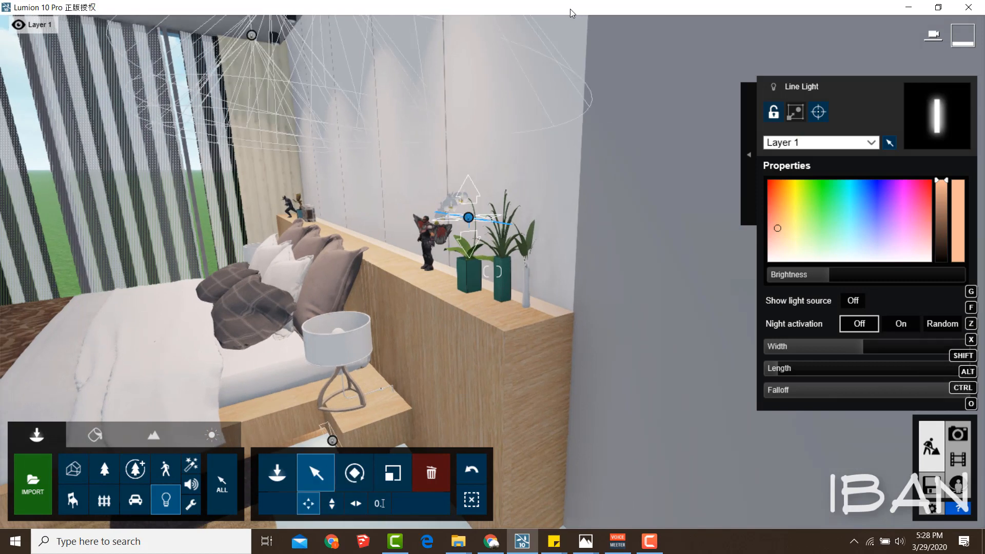
left_click_drag(468, 215, 392, 261)
left_click(332, 503)
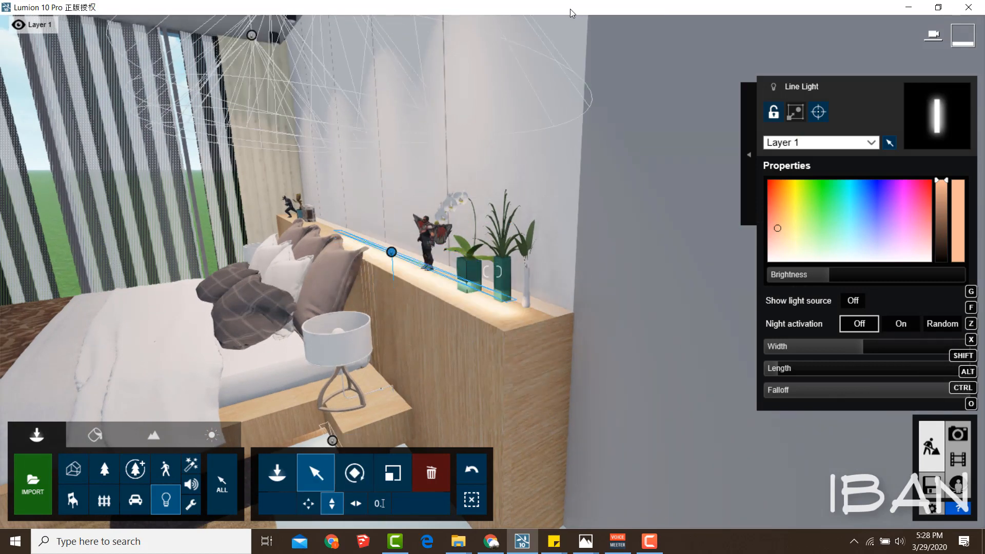
Turn the headboard line light upward, then widen and align it to span the full headboard against the wall
left_click(354, 473)
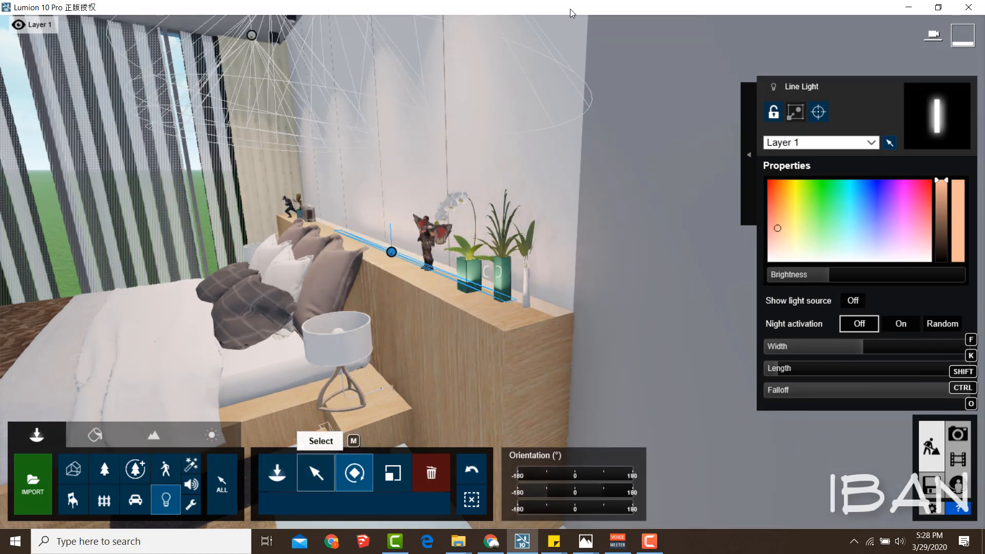
left_click(316, 473)
left_click_drag(863, 346, 872, 346)
left_click(309, 503)
left_click_drag(392, 251, 386, 245)
left_click_drag(873, 346, 890, 347)
left_click_drag(387, 245, 362, 235)
left_click_drag(891, 346, 899, 346)
Reduce the headboard line light's falloff to 2.0
right_click_drag(493, 272, 544, 221)
key("a")
left_click_drag(841, 390, 814, 390)
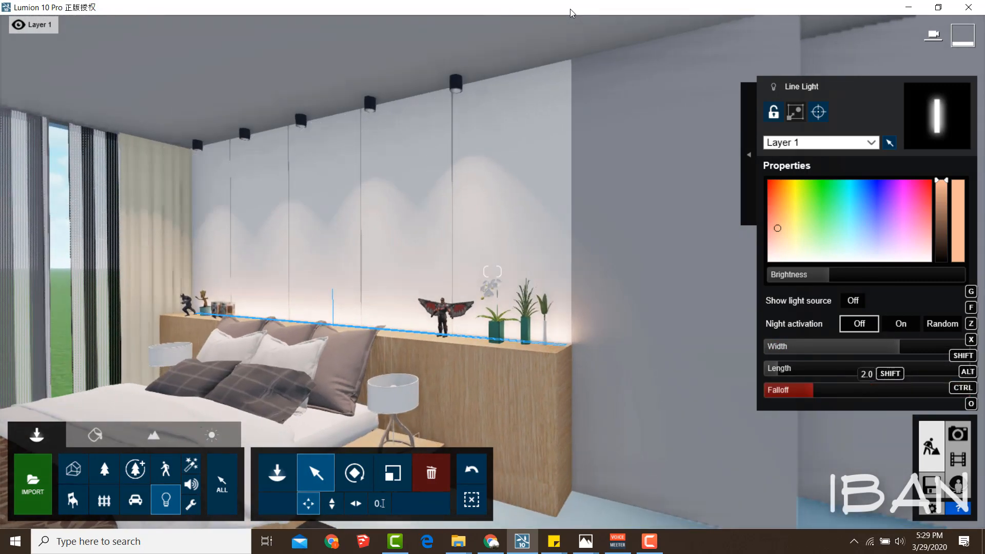
left_click(451, 85)
key("s")
right_click_drag(452, 84, 308, 128)
key("s")
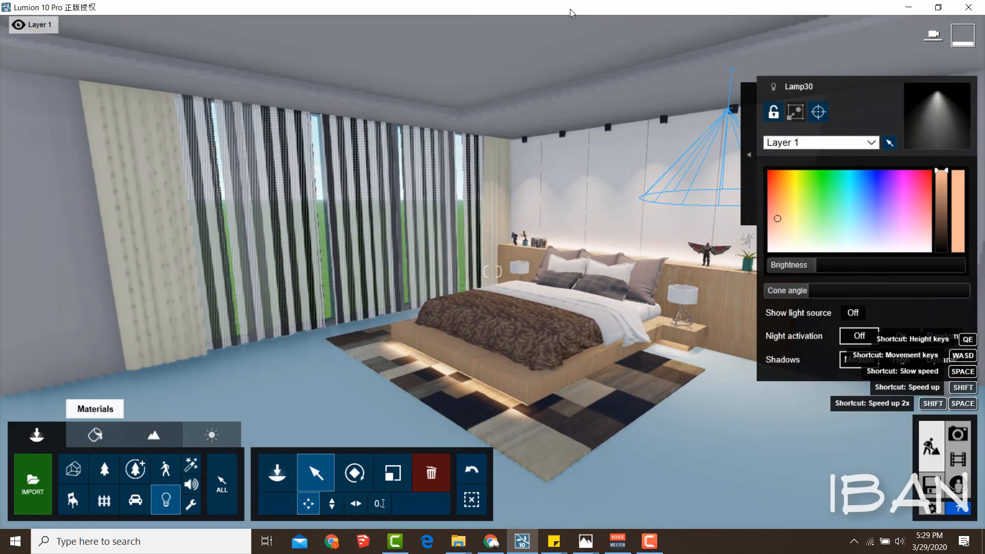
Try several indoor tile materials on the floor, including grey-white herringbone tiles
left_click(94, 435)
left_click(351, 413)
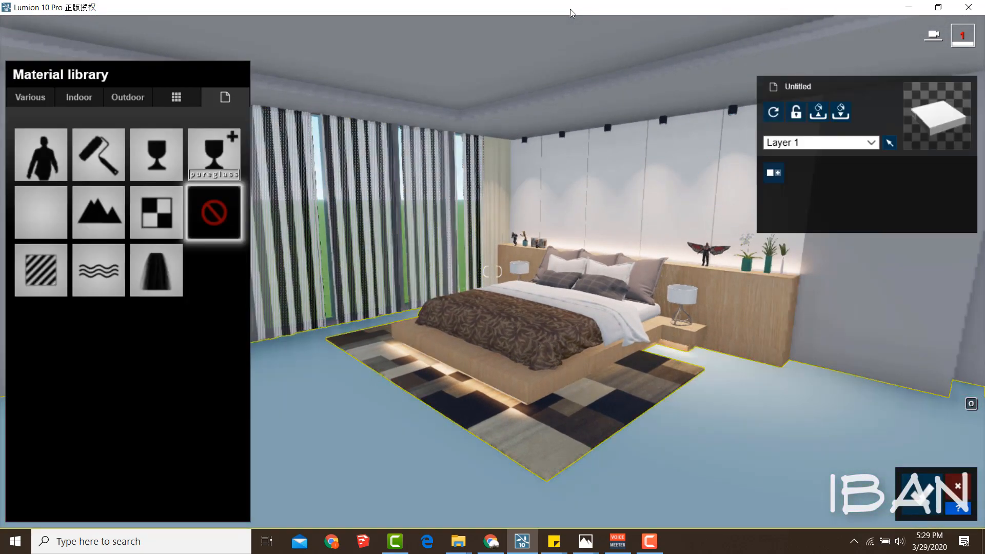
left_click(78, 97)
left_click(128, 171)
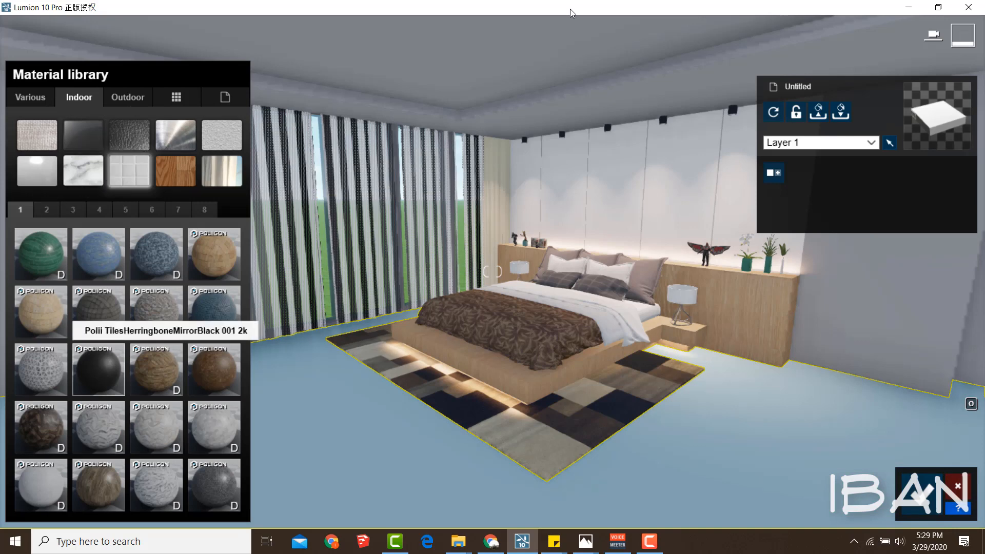
left_click(98, 369)
left_click(157, 427)
left_click(98, 427)
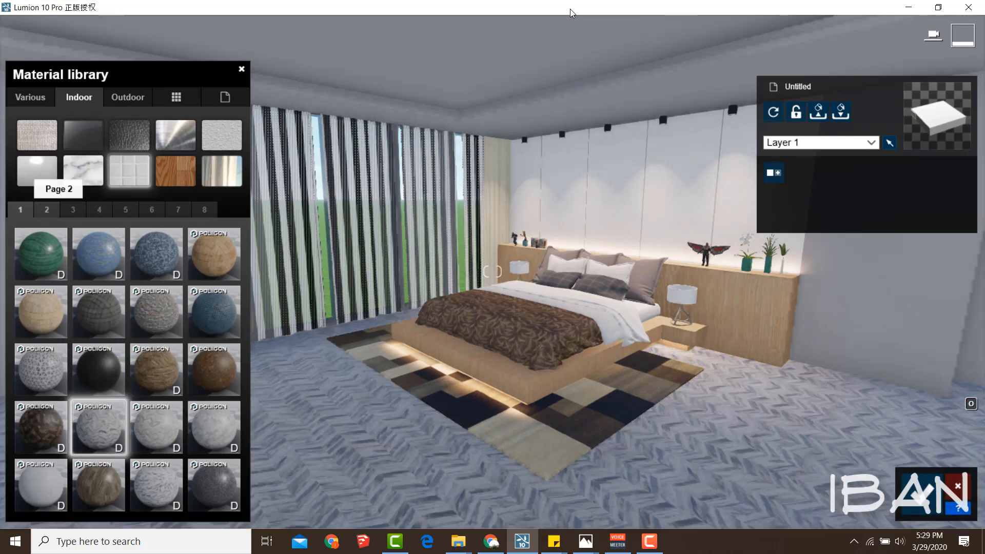
left_click(47, 210)
Try several Polii wood floorings, including 037 3k and 039 2k, and apply the grey-brown plank flooring to the floor
left_click(176, 171)
left_click(98, 370)
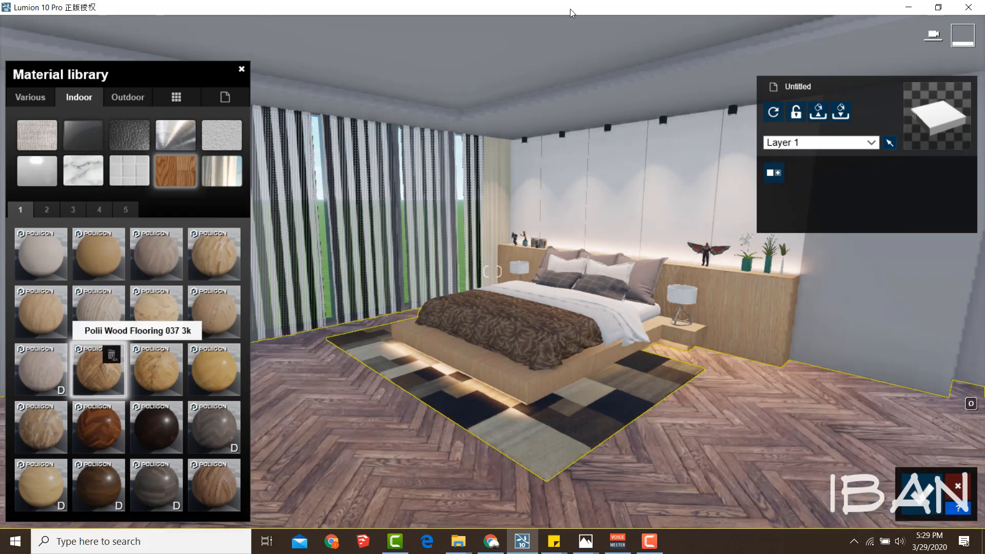
left_click(156, 369)
left_click(214, 369)
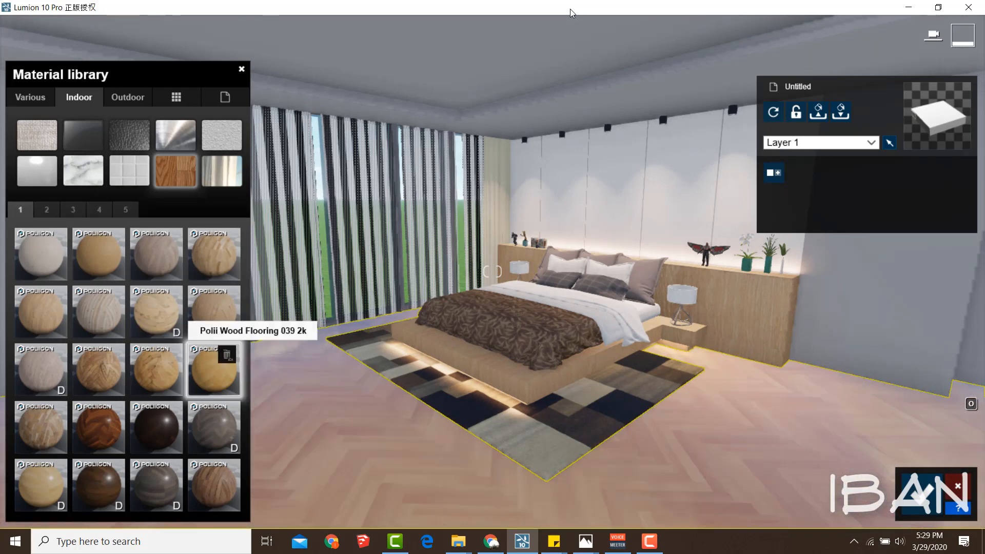
left_click(41, 427)
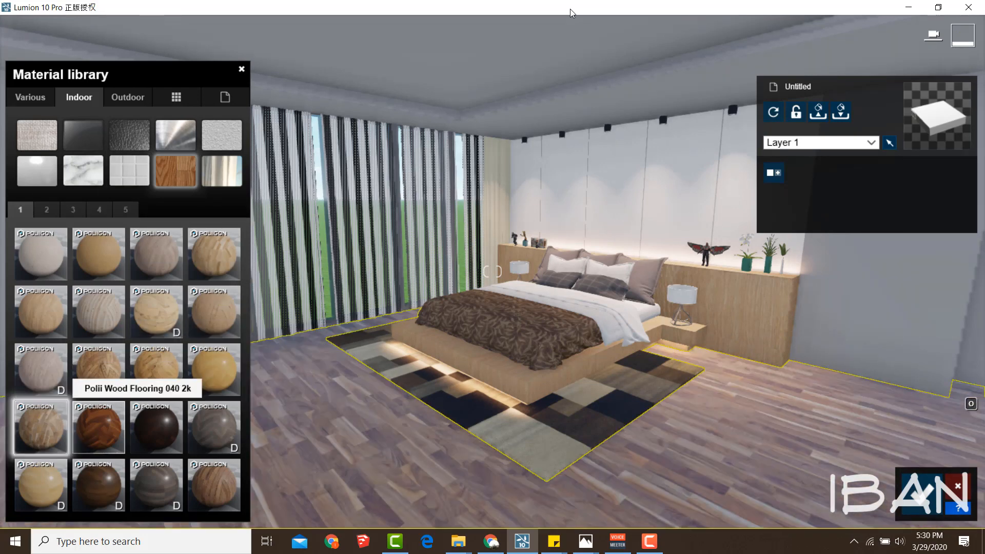
left_click(98, 427)
left_click(41, 427)
Look through the remaining wood materials and save the floor with its plank flooring
left_click(47, 209)
left_click(73, 210)
left_click(99, 210)
left_click(126, 210)
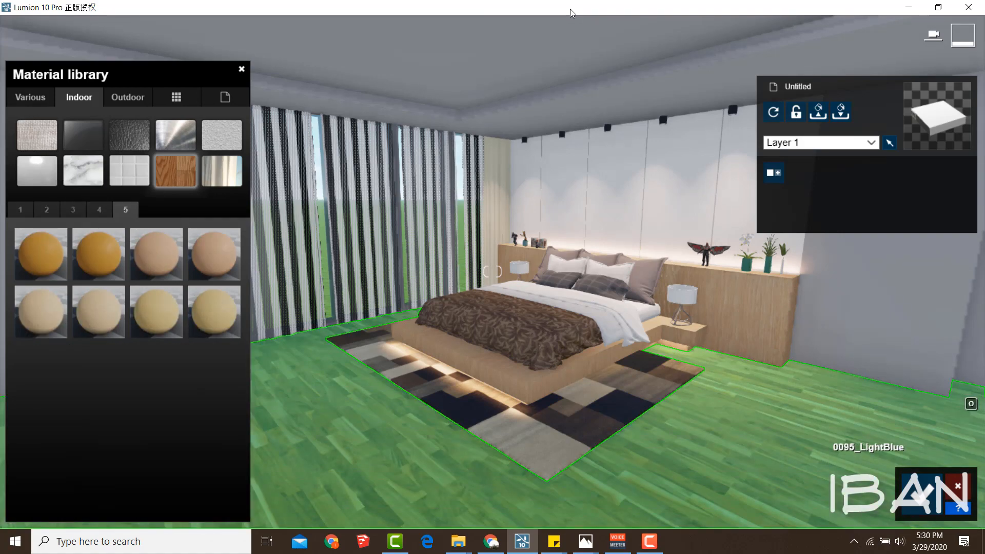
right_click_drag(842, 441, 810, 457)
left_click(922, 493)
Apply the Warm White Fur material to the rug under the bed
left_click(590, 429)
right_click_drag(590, 429, 611, 459)
key("w")
left_click(30, 97)
left_click(176, 171)
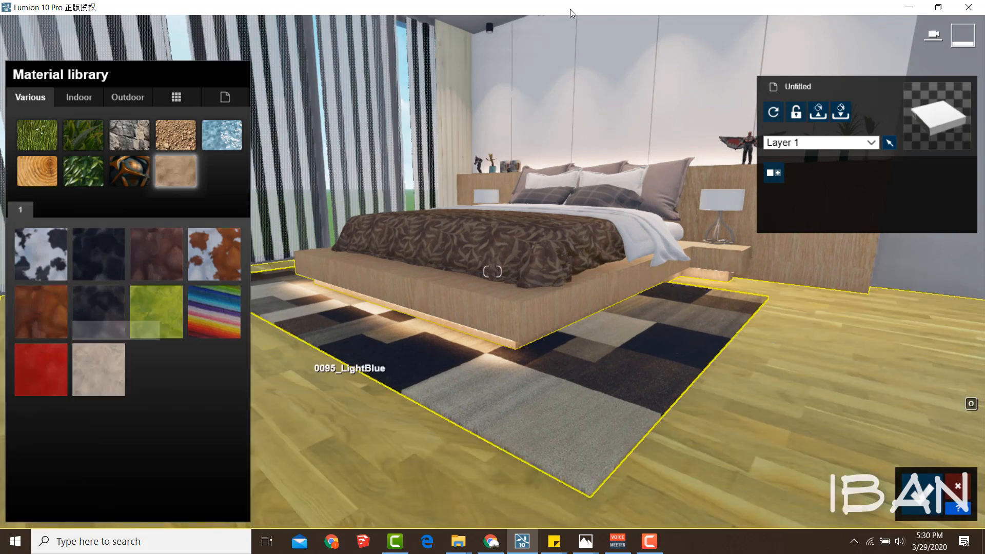
left_click(98, 368)
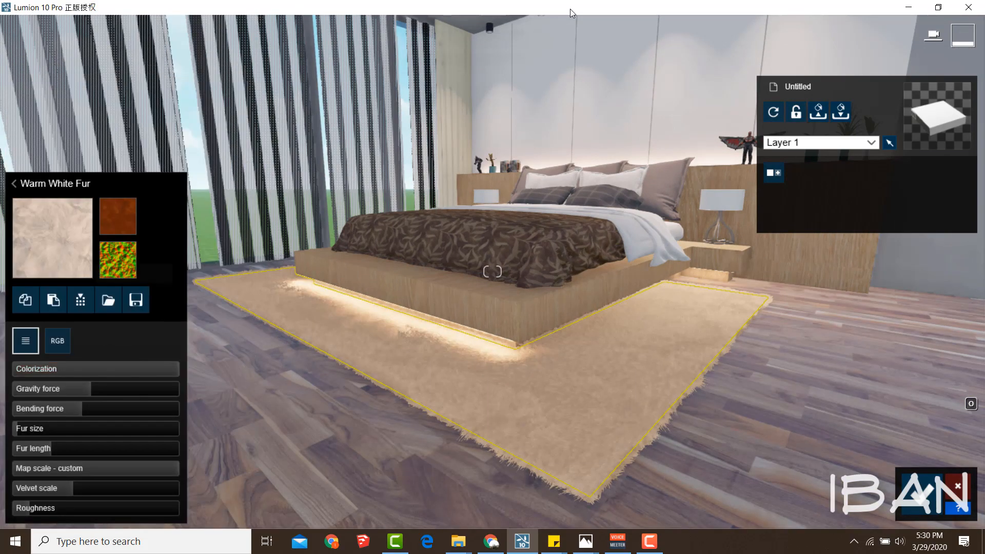
Lower the rug fur's colorization, gravity force and bending force to near zero, and its velvet scale to 0.1
left_click(118, 266)
left_click(901, 32)
left_click_drag(82, 369, 13, 369)
left_click_drag(52, 389, 13, 409)
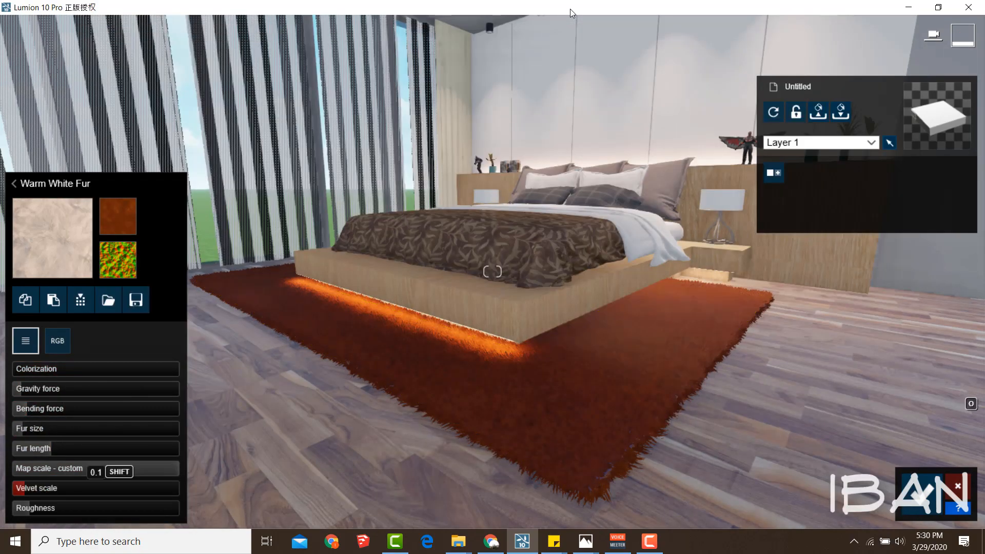
left_click(52, 238)
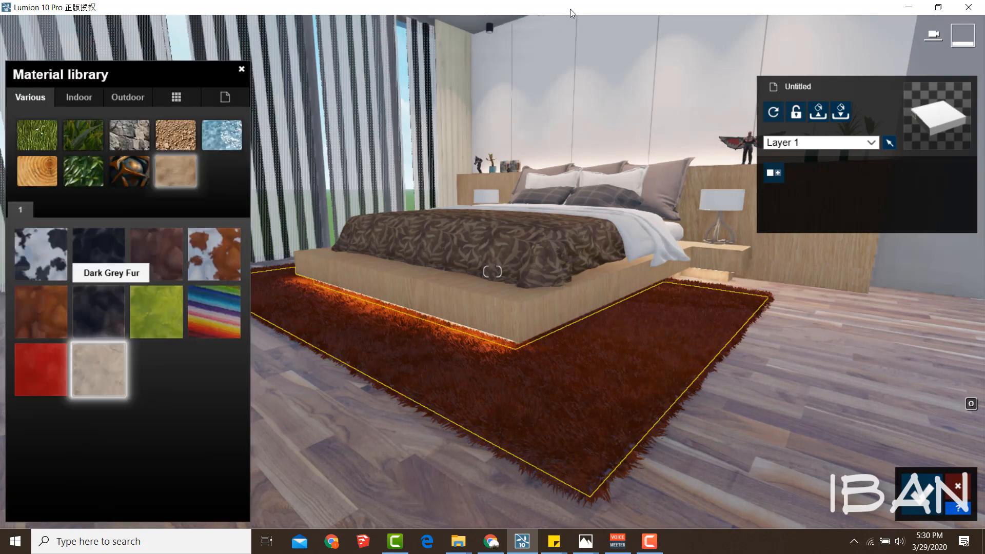
Reopen the rug's Warm White Fur settings and raise its colorization and velvet scale to maximum
key("s")
left_click(98, 369)
left_click_drag(98, 369, 133, 369)
key("w")
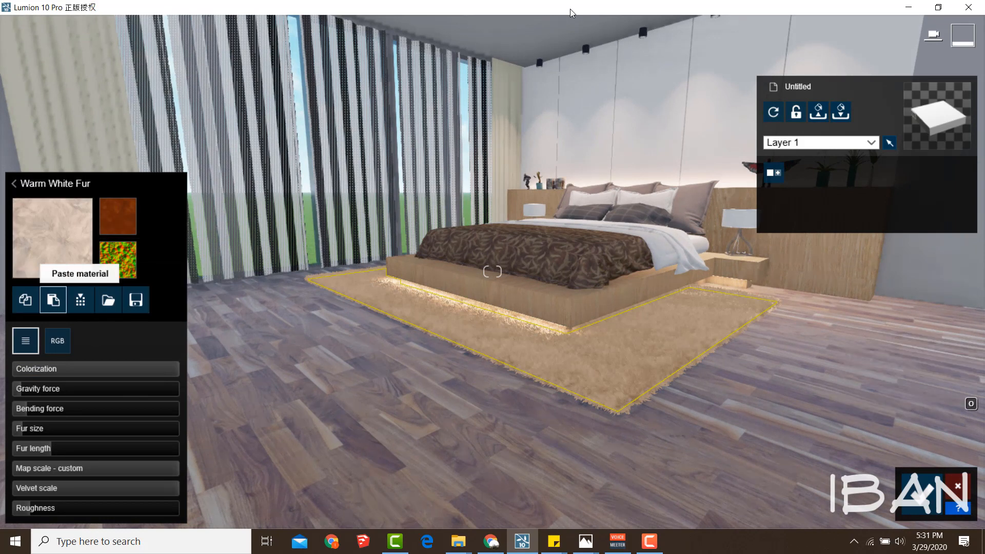
Recolour the rug's fur to a dark brown, save the material and inspect the rug up close
right_click_drag(493, 308, 492, 290)
left_click(58, 341)
left_click_drag(107, 365, 108, 424)
left_click_drag(83, 399, 22, 408)
key("s")
key("q")
left_click(922, 493)
key("e")
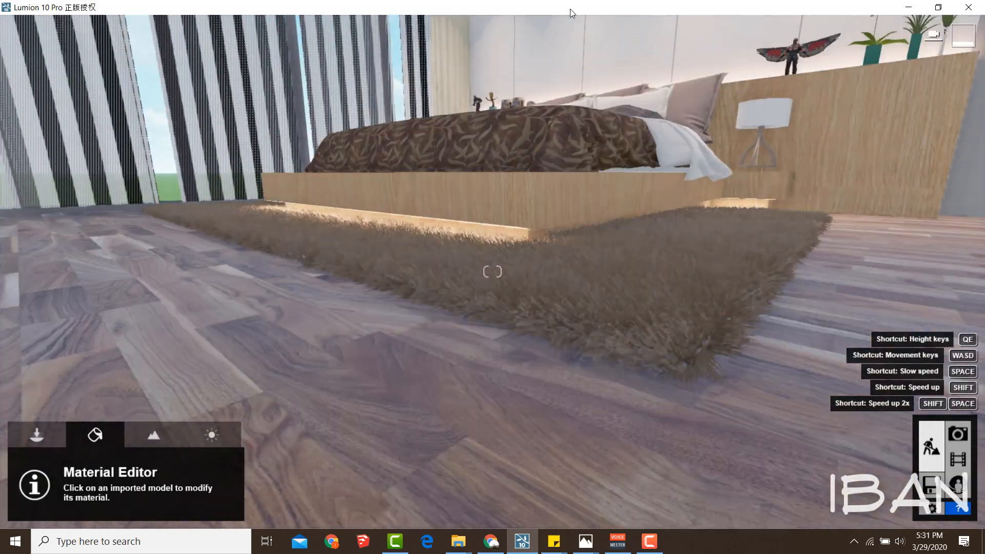
key("s")
key("q")
right_click_drag(426, 482, 426, 452)
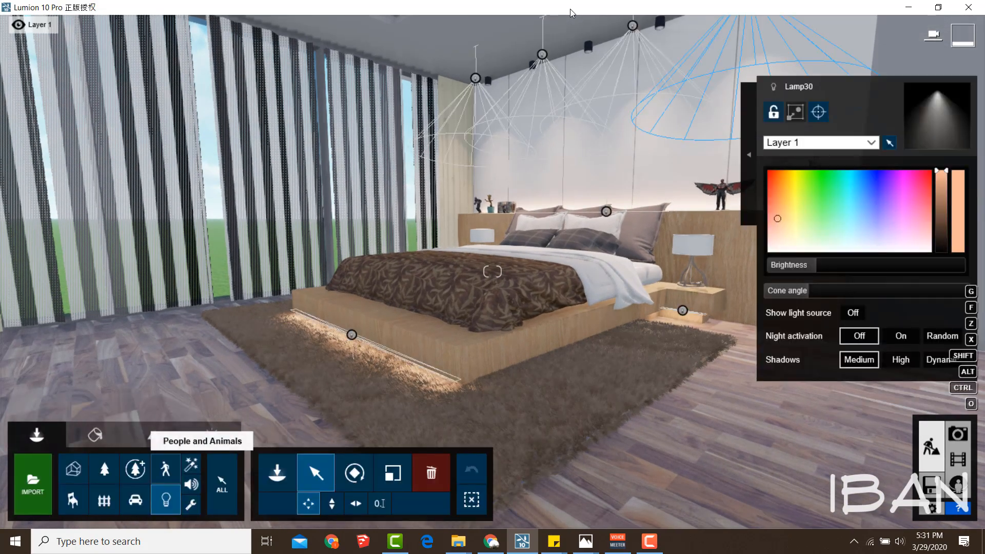
Copy the line light under the foot of the bed, rotate it and place it beneath the bed's long side
left_click(352, 335)
left_click_drag(351, 335, 548, 389, "alt")
left_click(355, 473)
left_click(316, 473)
left_click(354, 473)
left_click_drag(572, 491, 602, 475)
left_click(316, 474)
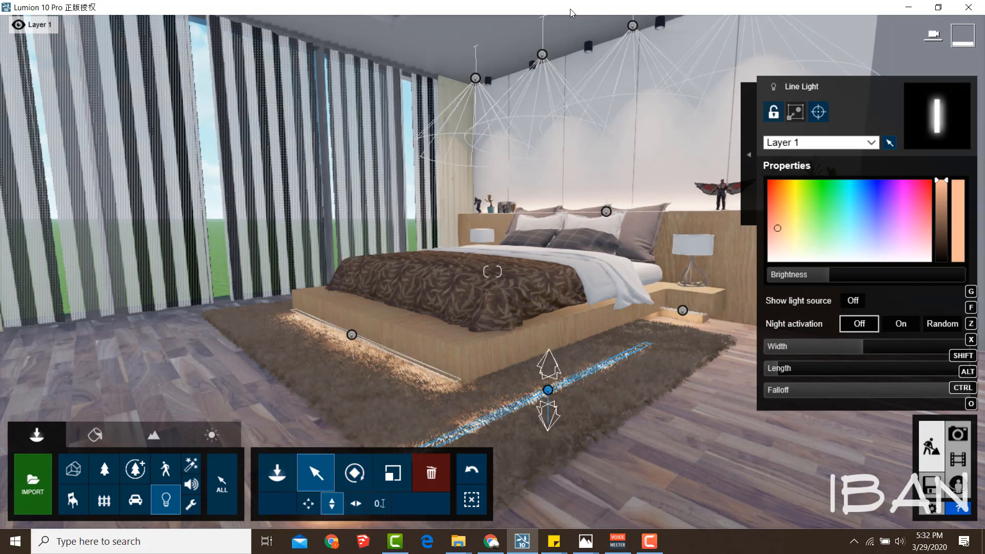
left_click_drag(548, 390, 582, 337)
key("s")
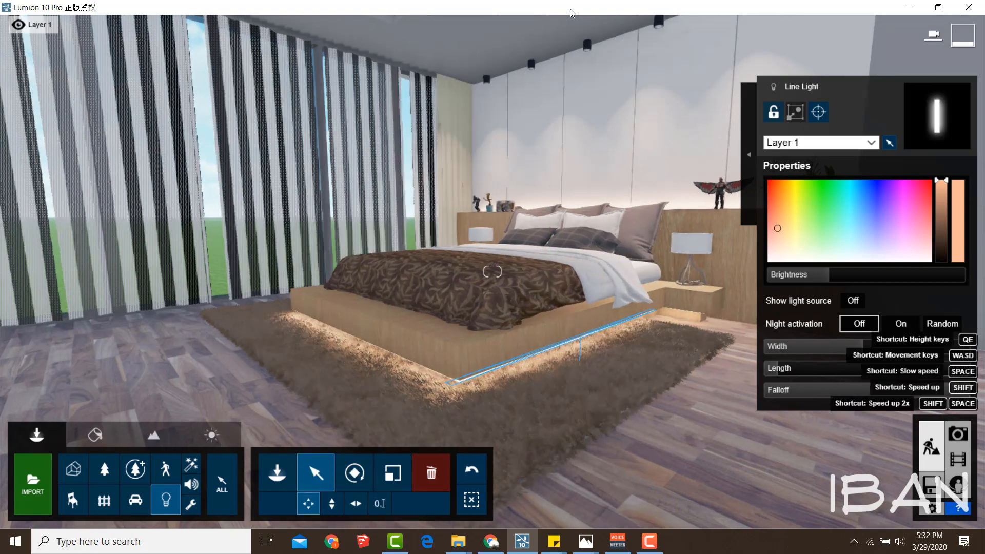
Give the Default material of the walls and ceiling a white colour
right_click_drag(582, 337, 581, 308)
left_click(95, 435)
left_click(517, 134)
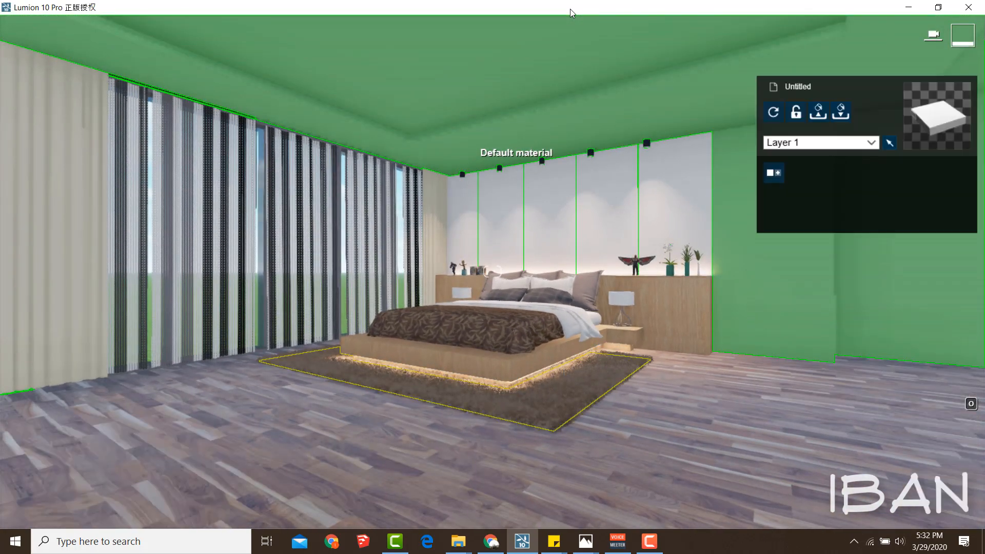
left_click(517, 135)
left_click(42, 209)
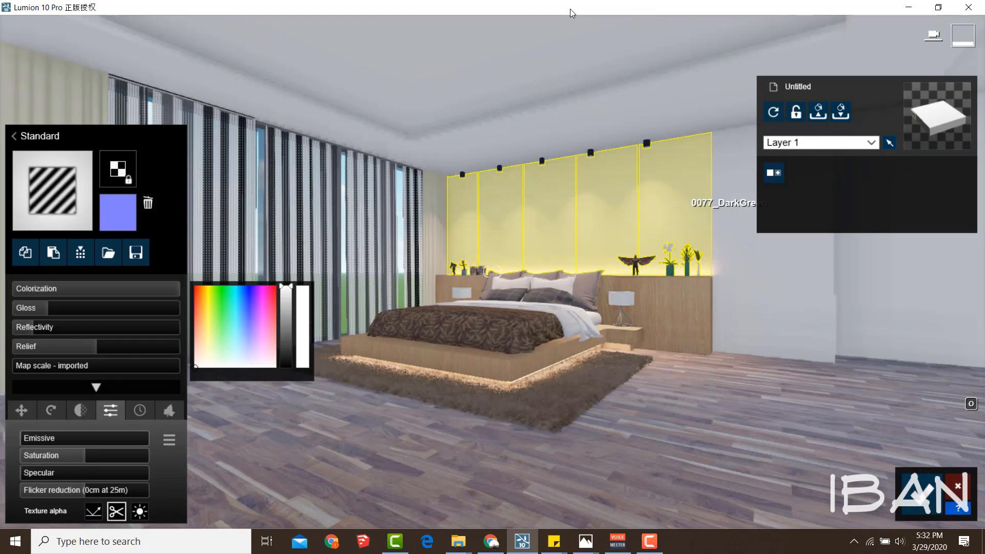
Adjust the gloss and reflectivity of the panels behind the bed for a reflective finish, and save the materials
left_click_drag(48, 308, 126, 308)
left_click_drag(125, 327, 114, 327)
right_click_drag(493, 272, 560, 298)
key("s")
left_click(922, 494)
Assign the Standard material to the patterned brown bedspread and lower its gloss and reflectivity
key("w")
left_click(336, 470)
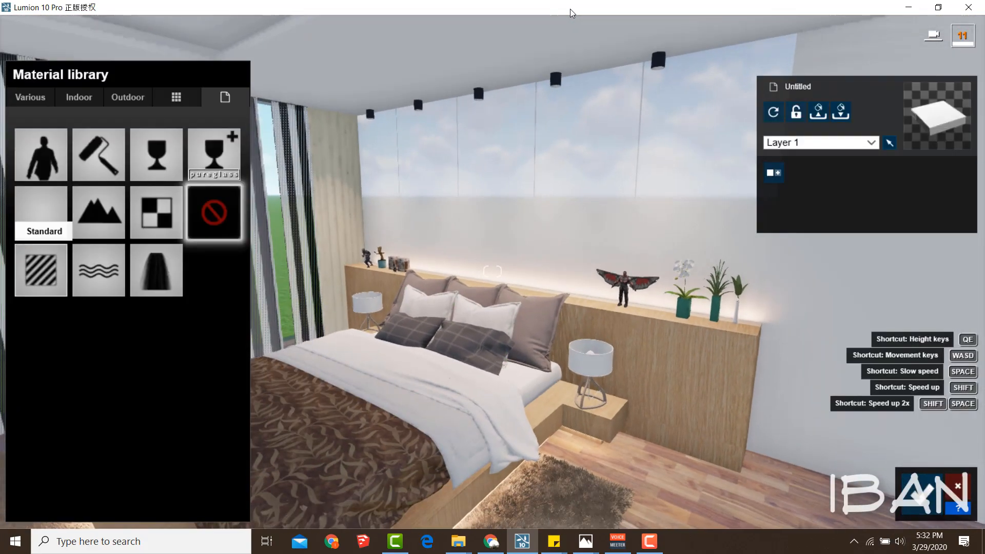
left_click(41, 269)
right_click_drag(492, 271, 411, 277)
key("w")
left_click_drag(96, 307, 40, 308)
left_click_drag(96, 328, 52, 308)
Assign the Standard material to the white bedding, including the mattress, with reduced reflectivity
left_click(692, 304)
left_click(41, 268)
left_click(693, 332)
left_click(41, 268)
left_click_drag(96, 328, 46, 328)
key("d")
left_click(729, 309)
left_click(41, 269)
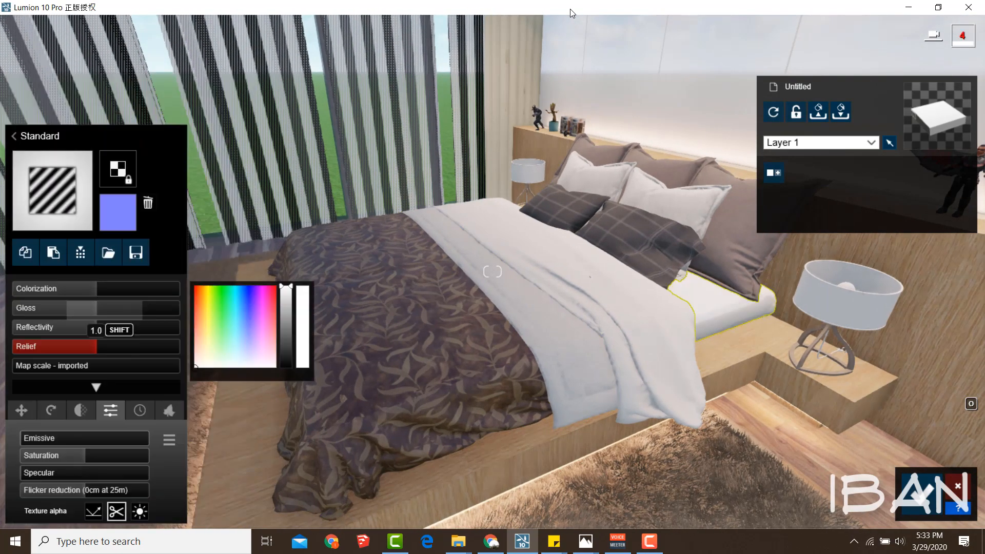
Assign the Standard material to the dark plaid pillows and lower their gloss and reflectivity
left_click(642, 241)
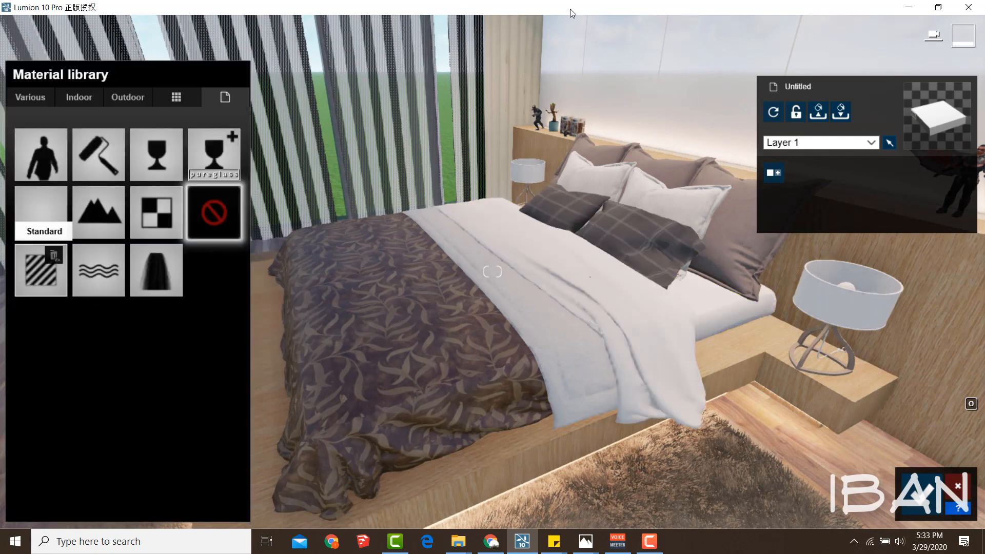
left_click(41, 269)
left_click_drag(96, 308, 41, 307)
left_click_drag(96, 328, 37, 327)
Assign the Standard material to the large taupe pillows and lower their gloss and reflectivity
key("d")
left_click(590, 236)
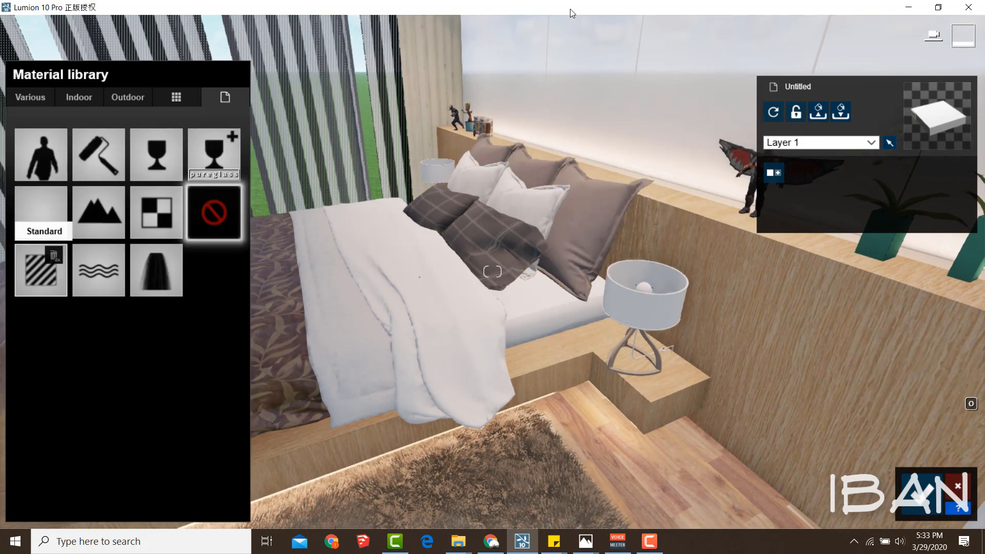
left_click(41, 269)
left_click_drag(97, 307, 39, 308)
left_click_drag(96, 327, 39, 328)
Assign the Standard material to the white pillows and lower their gloss and reflectivity
left_click(536, 206)
left_click(41, 268)
left_click_drag(97, 307, 41, 307)
left_click_drag(97, 327, 41, 327)
Assign the Standard material to the bedside lampshades and raise their transparency almost to the maximum
key("d")
key("w")
left_click(626, 323)
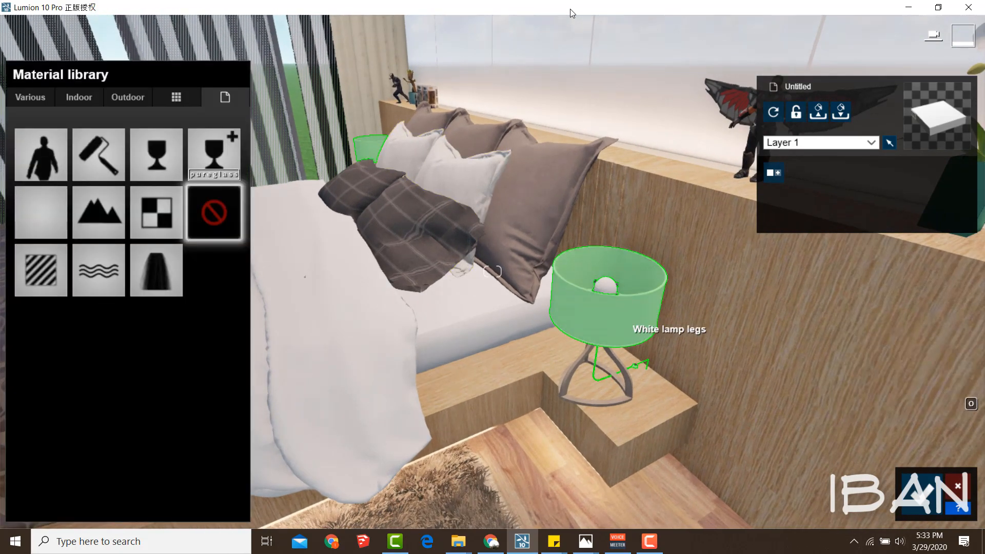
left_click(41, 268)
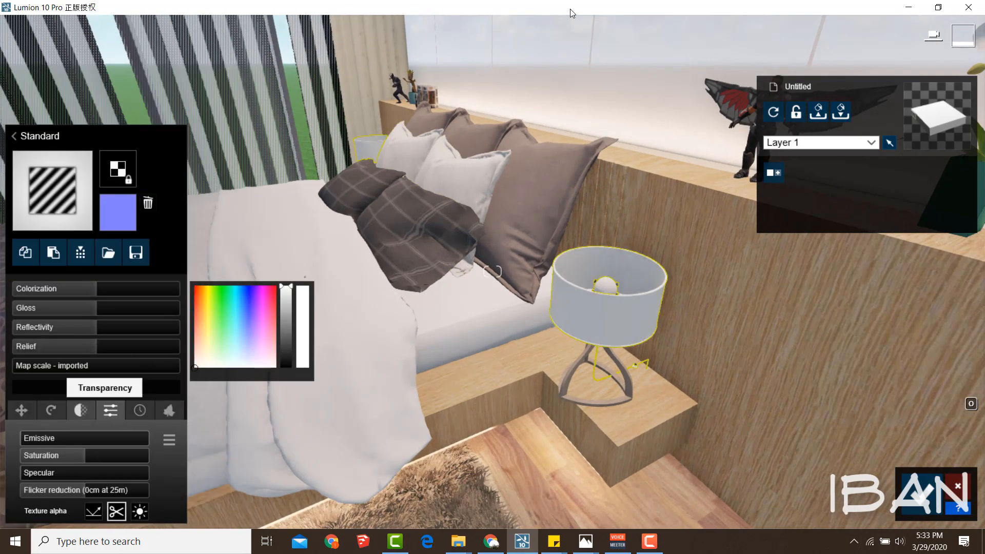
left_click(18, 455)
left_click_drag(36, 456, 146, 455)
Apply the indoor metal material Brass to the legs of the bedside lamp
key("w")
right_click_drag(493, 272, 574, 318)
left_click(382, 426)
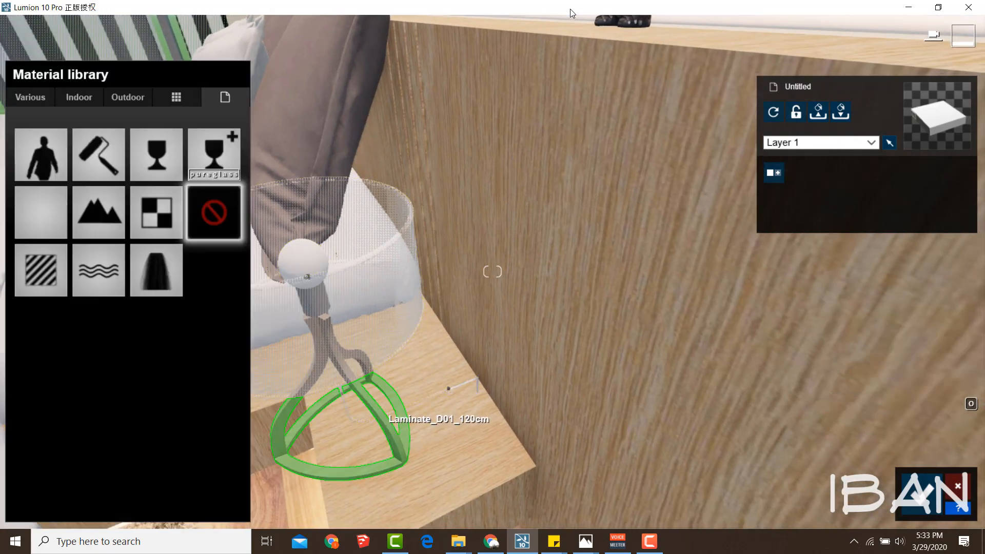
right_click_drag(382, 426, 308, 426)
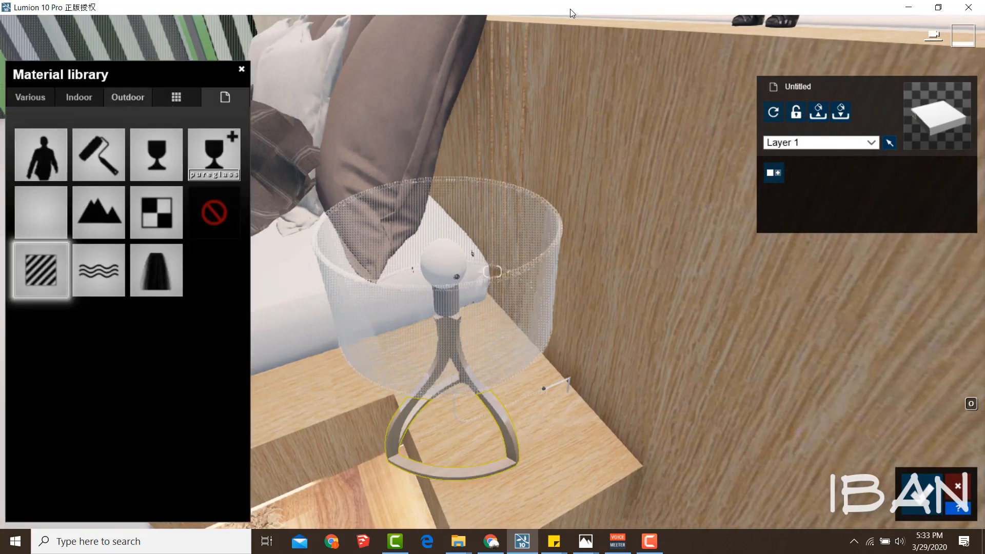
left_click(78, 97)
left_click(175, 135)
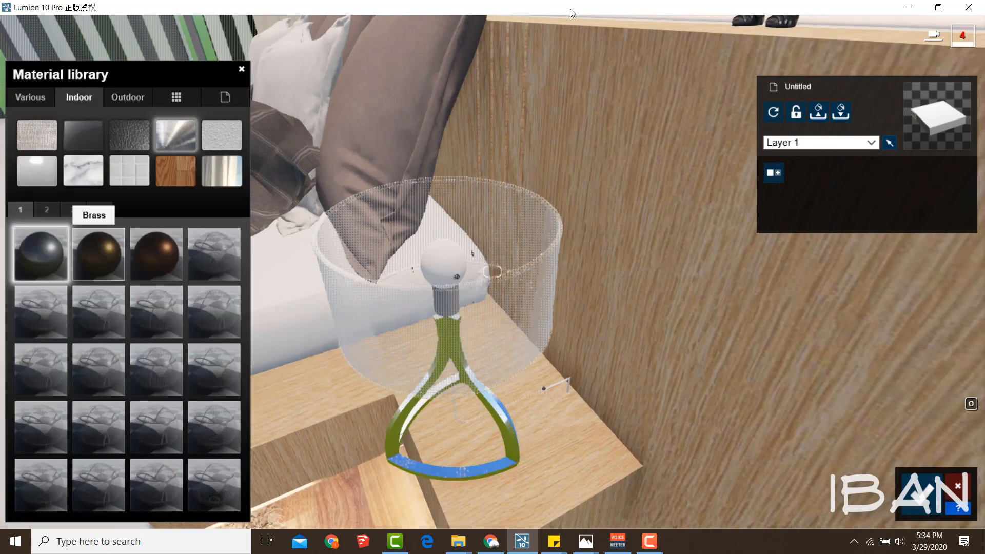
left_click(99, 254)
Give the lamp bulb a Standard material with emissive 221.9 and a warm orange tint, and save the material changes
right_click_drag(492, 272, 437, 272)
key("w")
key("s")
left_click(543, 254)
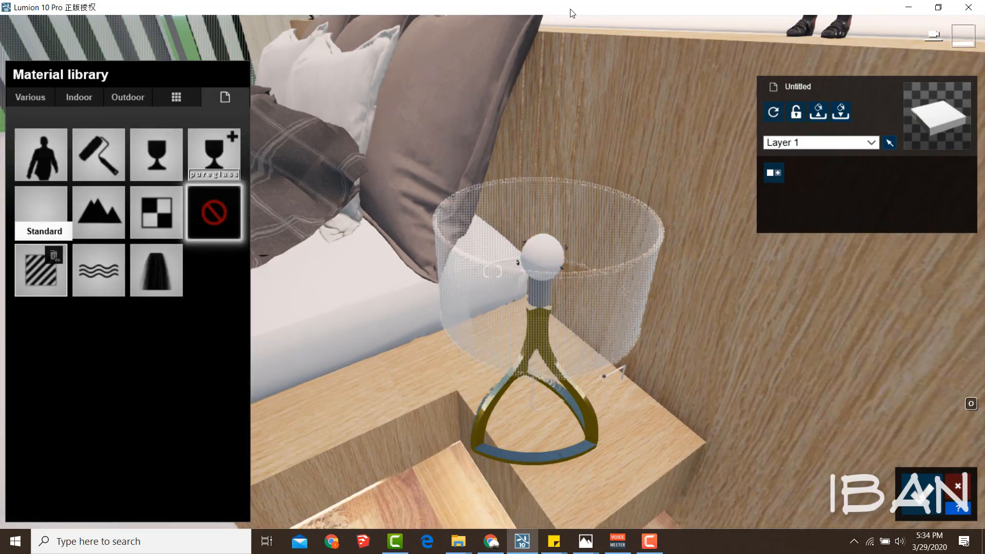
left_click(41, 211)
left_click(111, 411)
left_click_drag(24, 438, 114, 438)
key("s")
right_click_drag(493, 272, 523, 236)
left_click(208, 329)
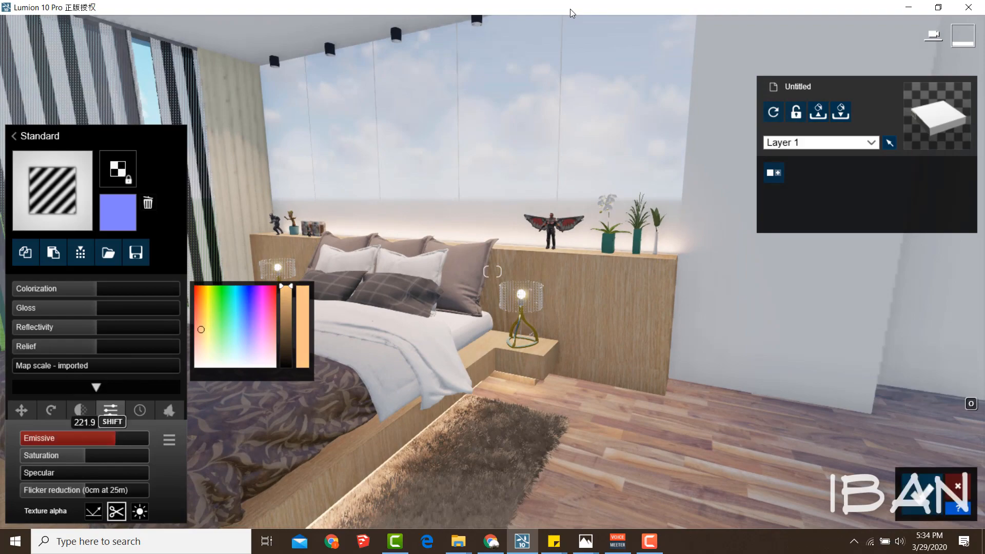
key("s")
left_click(922, 494)
Try Polii Wallpaper Modern 63 1k and two other patterned Poliigon wallpapers on the inner window curtains
right_click_drag(493, 272, 360, 256)
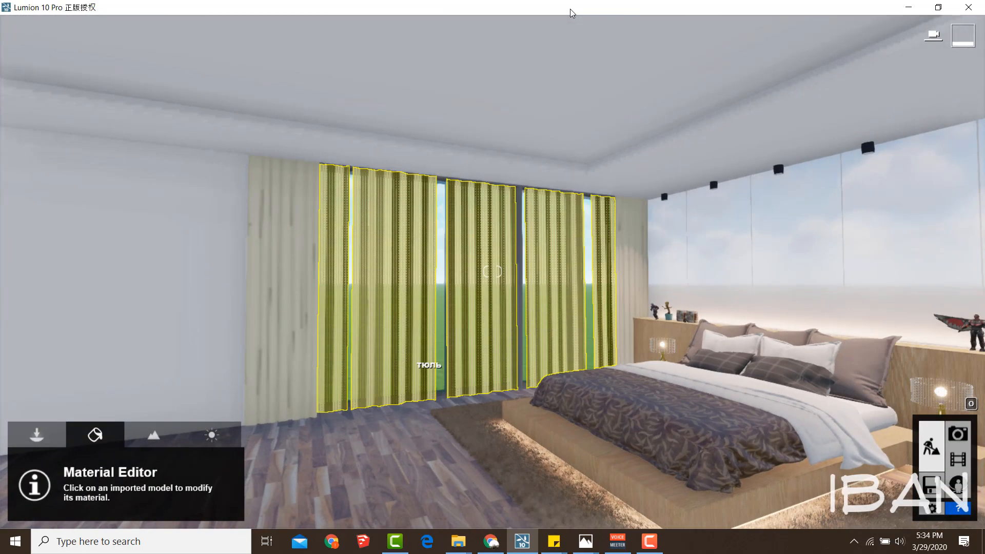
left_click(429, 371)
left_click(53, 195)
left_click(73, 210)
left_click(156, 254)
key("w")
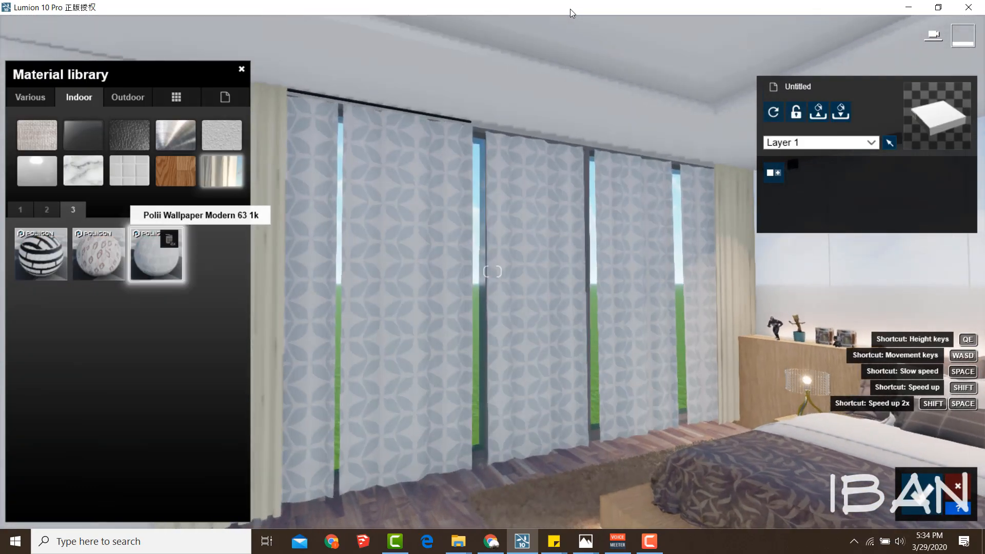
left_click(98, 255)
left_click(41, 255)
Apply the sheer dotted Curtains 014 material to the inner window curtains
left_click(47, 210)
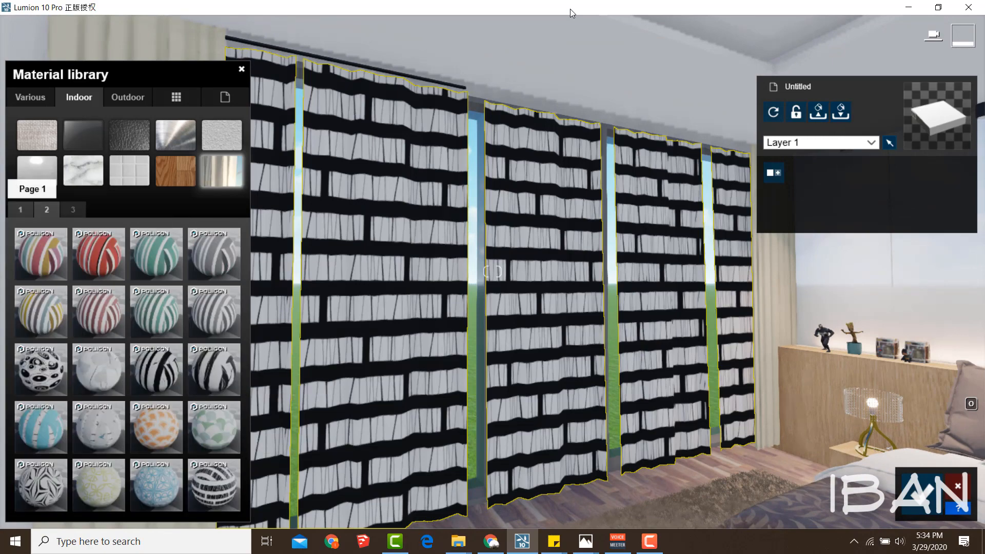
left_click(20, 210)
left_click(98, 427)
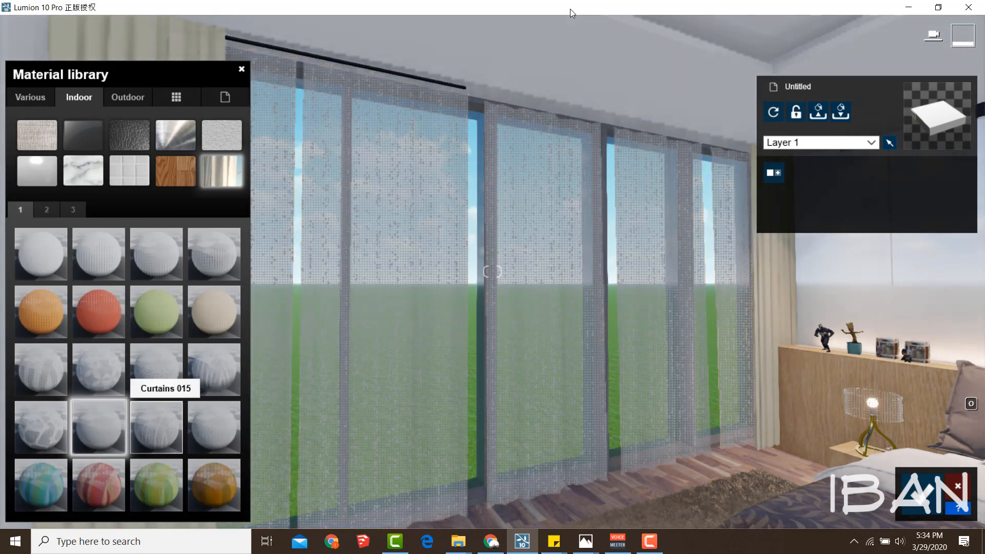
left_click(156, 427)
left_click(99, 428)
Apply the Curtains 013 material to the beige side drapes
key("a")
left_click(492, 352)
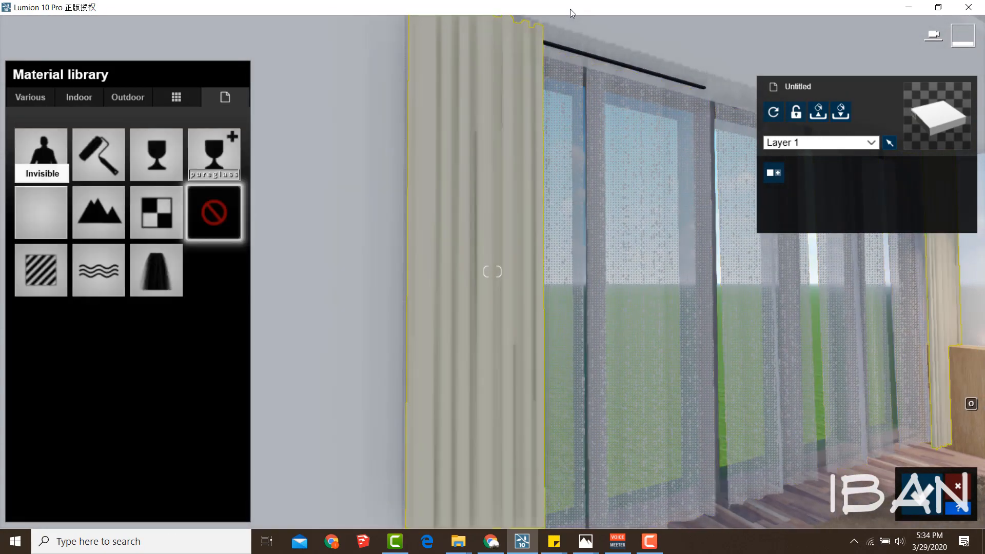
left_click(79, 97)
left_click(221, 171)
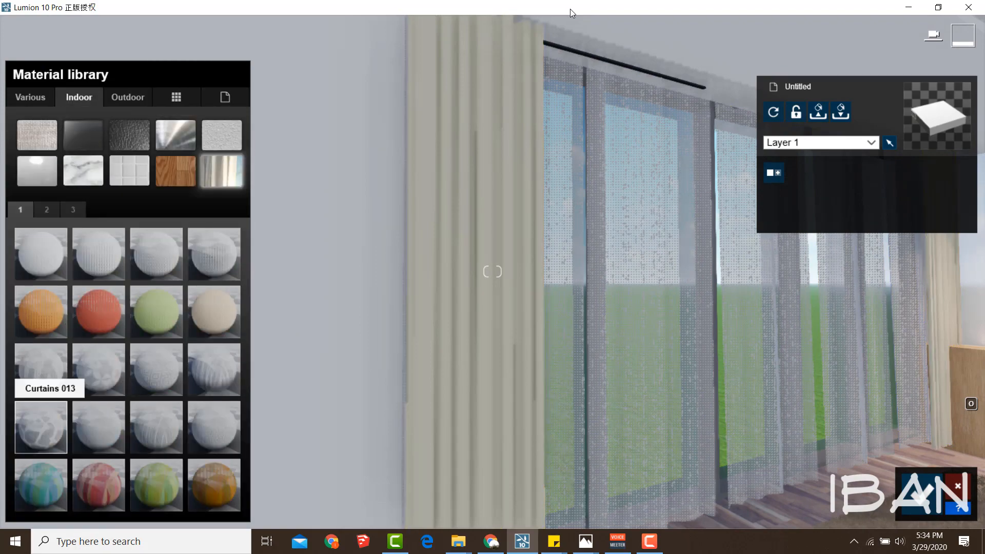
left_click(41, 428)
key("w")
left_click(548, 478)
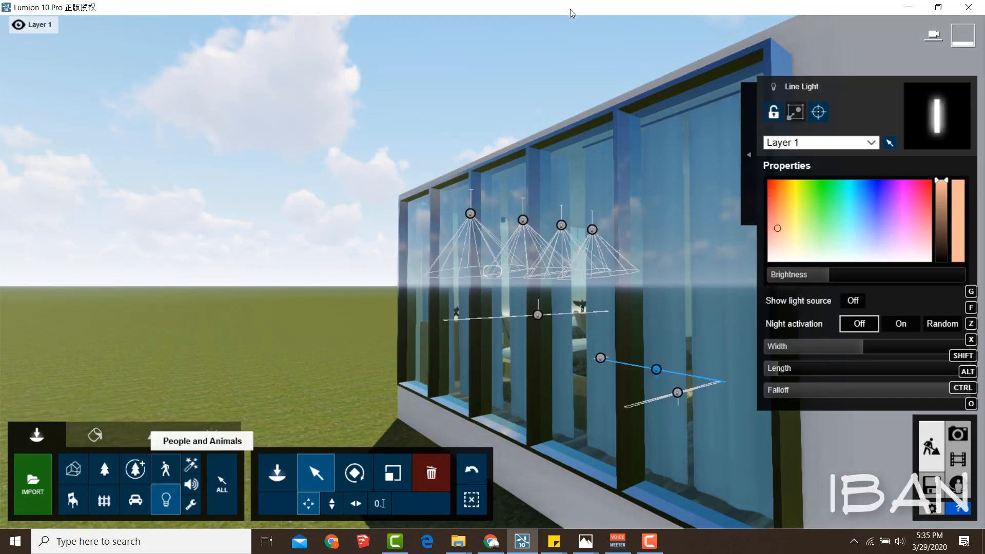
Place an Area Light outside in front of the bedroom windows and raise it to about the window sill
left_click(166, 500)
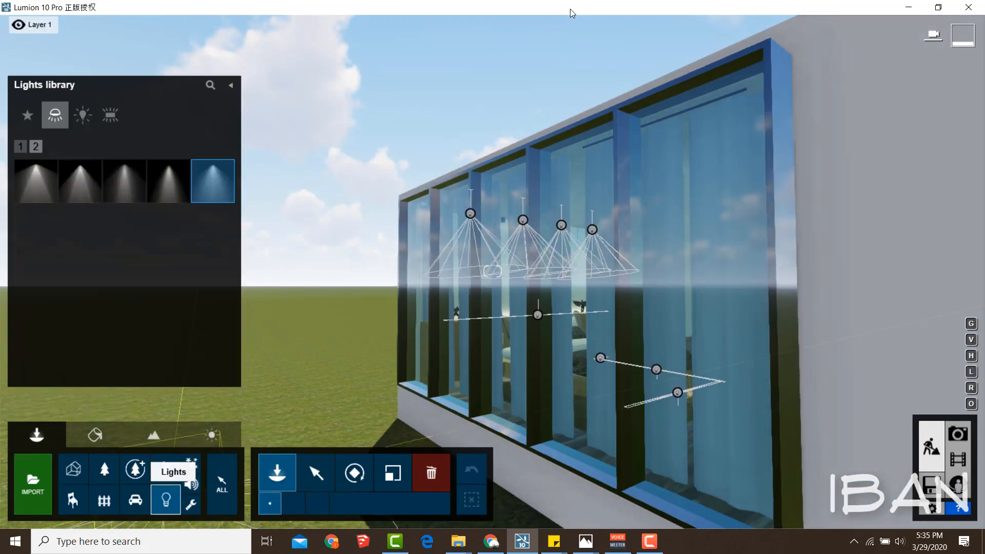
left_click(109, 115)
left_click(36, 181)
key("s")
right_click_drag(543, 349, 513, 377)
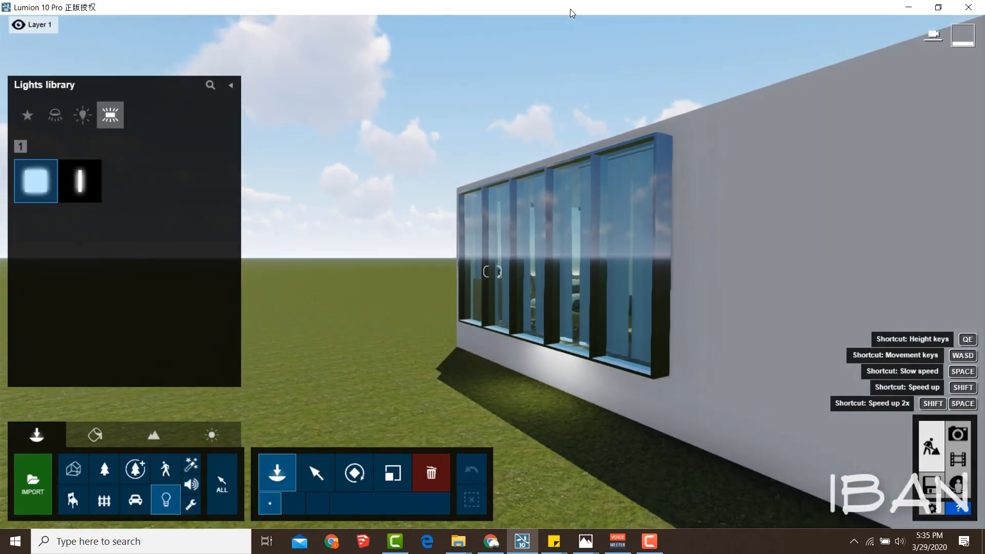
left_click(517, 397)
left_click(316, 472)
left_click(318, 503)
left_click_drag(517, 397, 518, 343)
key("w")
key("d")
Rotate the area light so it stands upright and parallel to the window wall
left_click(354, 473)
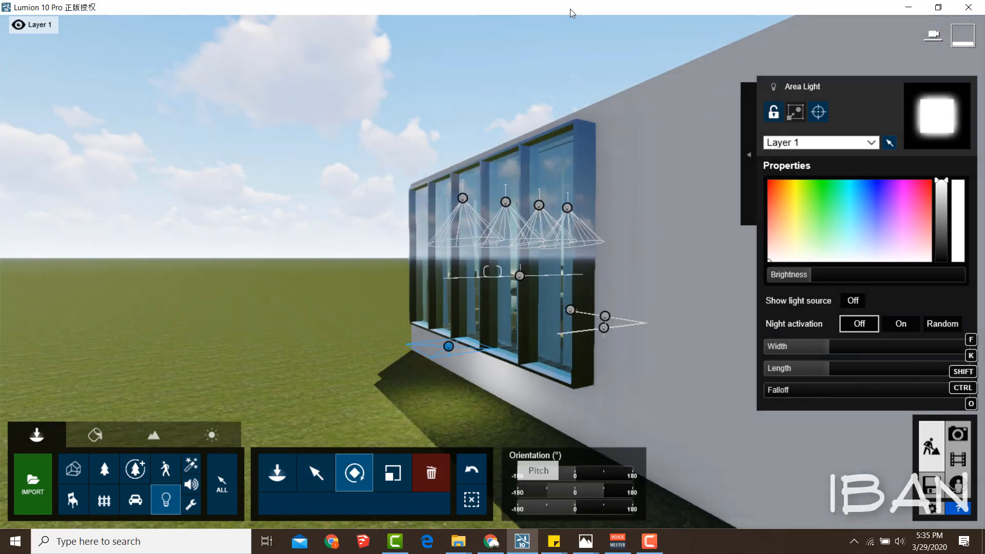
left_click_drag(604, 490, 591, 491)
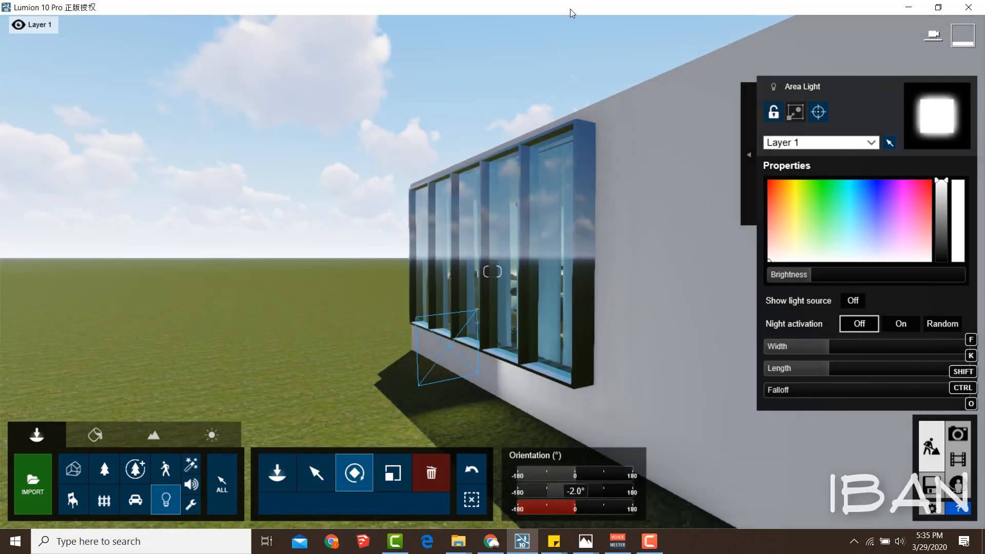
mouse_move(574, 473)
left_mouse_down()
mouse_move(517, 474)
mouse_move(603, 474)
left_mouse_up()
Enlarge the area light's width and length to cover the windows, show its light source, and raise it in front of the glass
left_click_drag(830, 346, 884, 346)
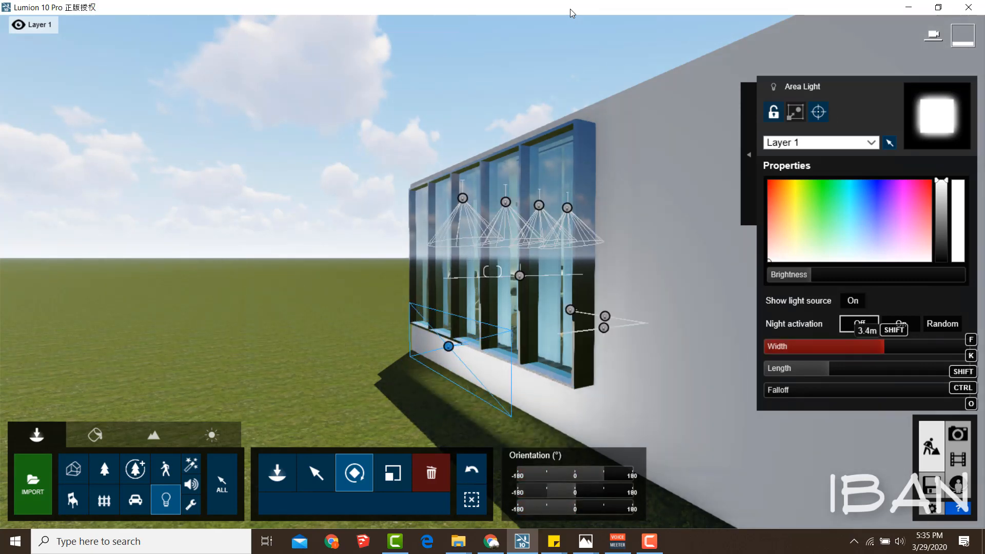
left_click_drag(830, 369, 913, 346)
left_click_drag(855, 369, 881, 369)
left_click(316, 473)
left_click_drag(448, 347, 449, 258)
Check the window light's effect on the bed and headboard wall in the first photo view
left_click(958, 434)
left_click(84, 444)
right_click_drag(611, 185, 718, 186)
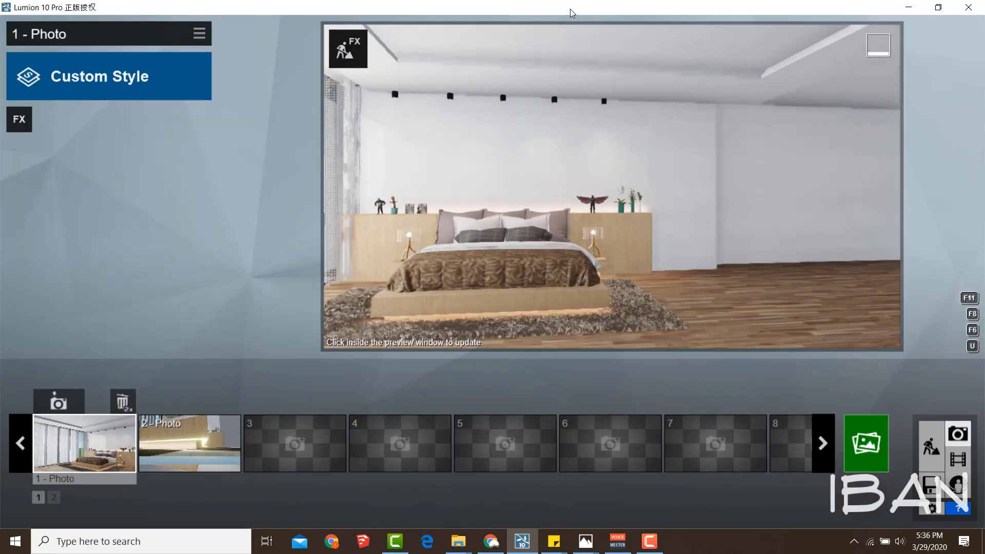
Shift the area light horizontally along the window wall and enlarge it further
left_click(931, 447)
key("s")
left_click(505, 221)
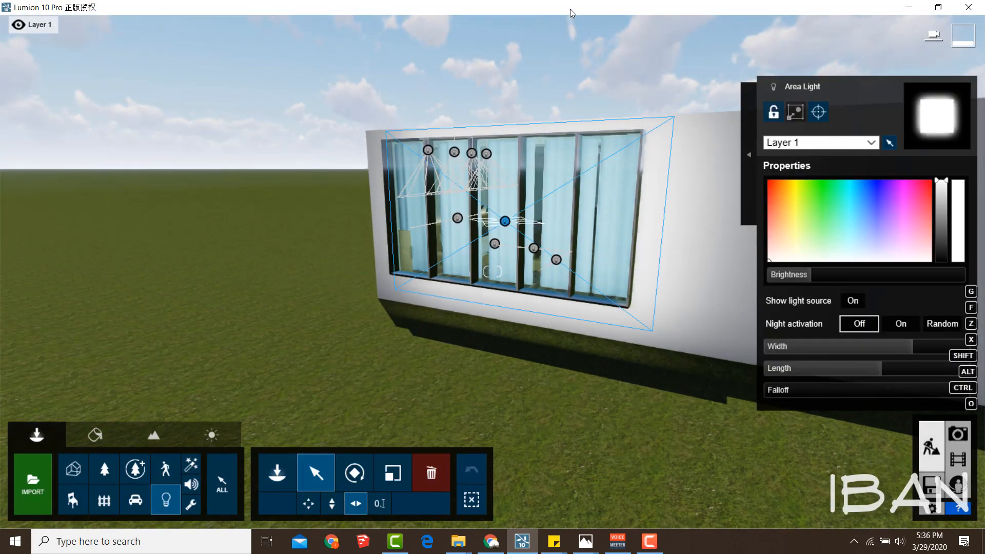
left_click_drag(505, 222, 484, 219)
left_click_drag(882, 369, 956, 346)
Check the enlarged window light on the curtains and bedroom in the first photo view
left_click(958, 434)
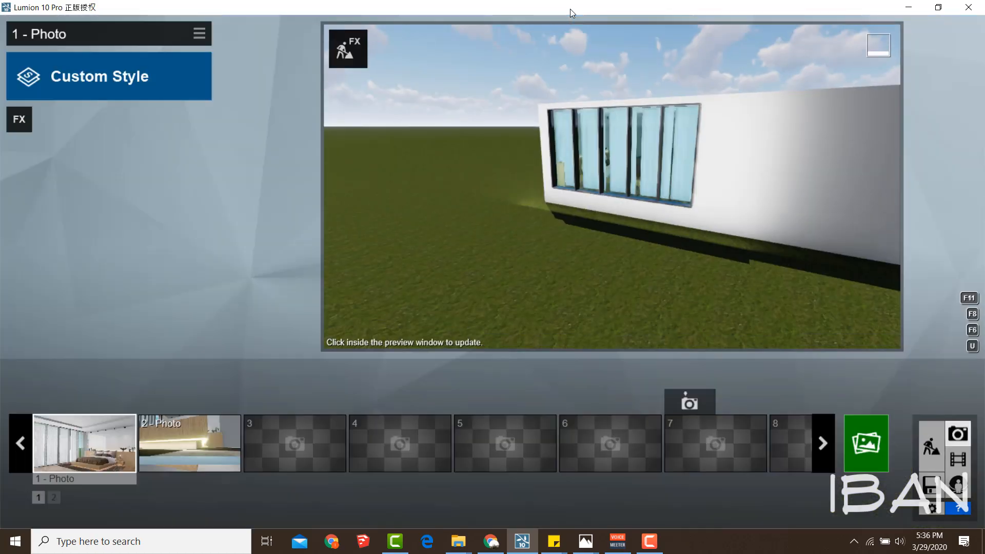
left_click(84, 443)
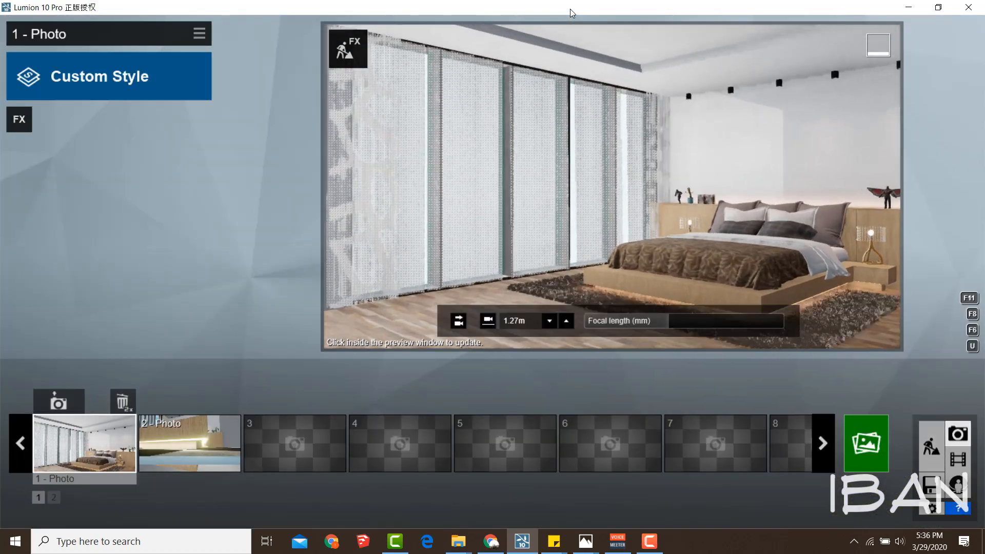
key("s")
Slightly reduce the brightness of the area light outside the windows
left_click(932, 447)
left_click(412, 283)
left_click_drag(810, 275, 800, 275)
key("s")
Position a warm line light in the ceiling cove above the curtains with a pitch of -92.0°
left_click(308, 503)
mouse_move(493, 272)
right_mouse_down()
mouse_move(543, 269)
mouse_move(446, 252)
mouse_move(444, 231)
right_mouse_up()
key("w")
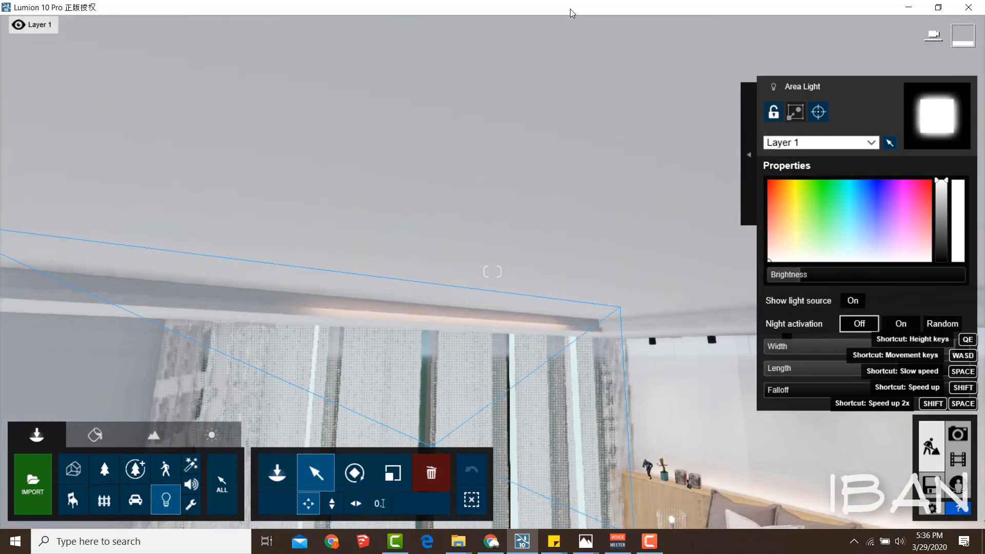
left_click(474, 303)
left_click(354, 473)
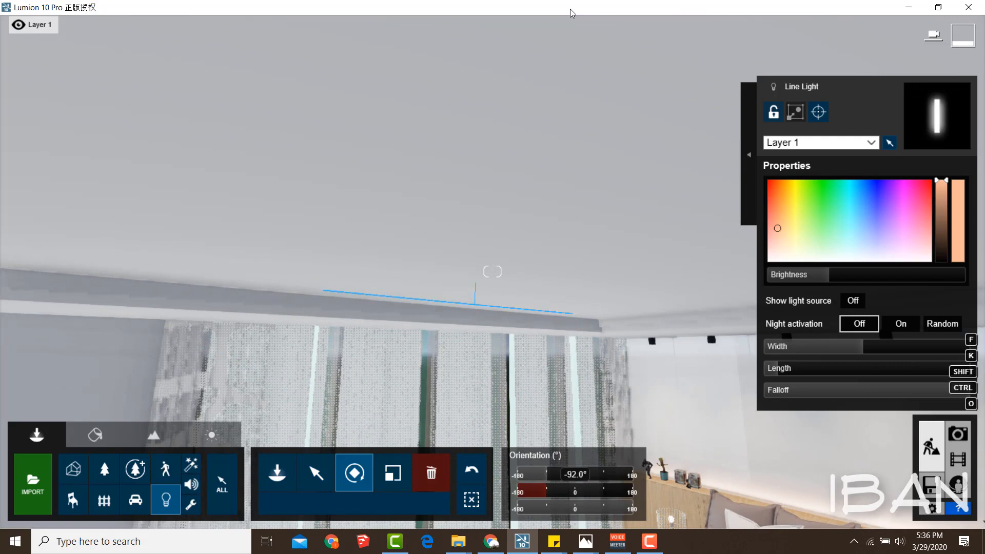
Widen the cove line light to 7.1 m and adjust its height and position along the cove above the curtains
left_click(315, 473)
right_click_drag(475, 320, 446, 279)
key("e")
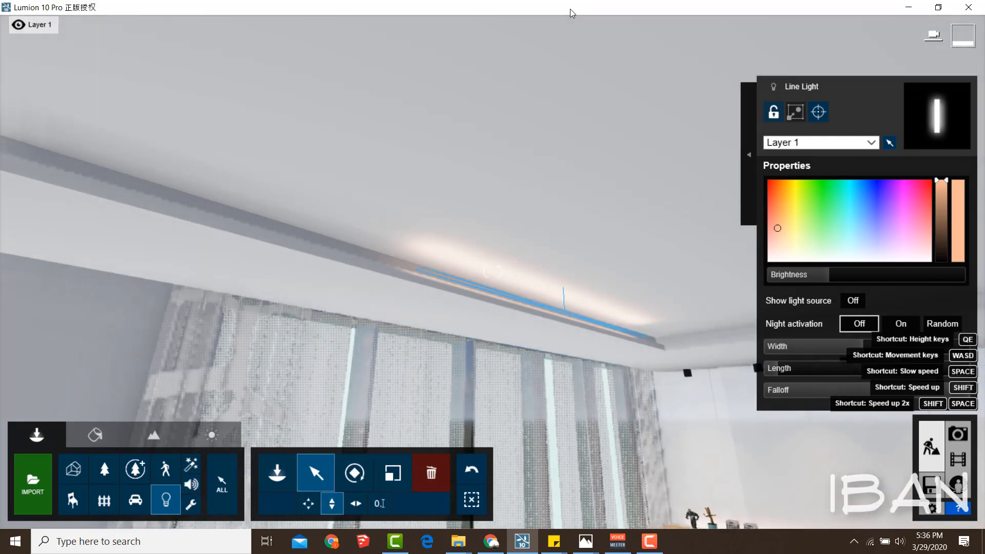
left_click(308, 504)
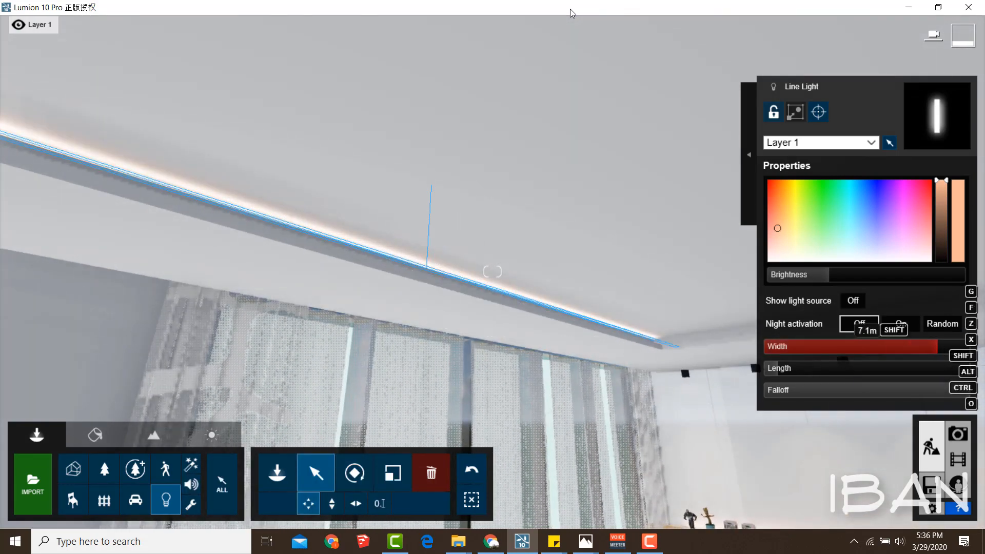
left_click_drag(426, 268, 425, 280)
right_click_drag(424, 280, 411, 303)
key("s")
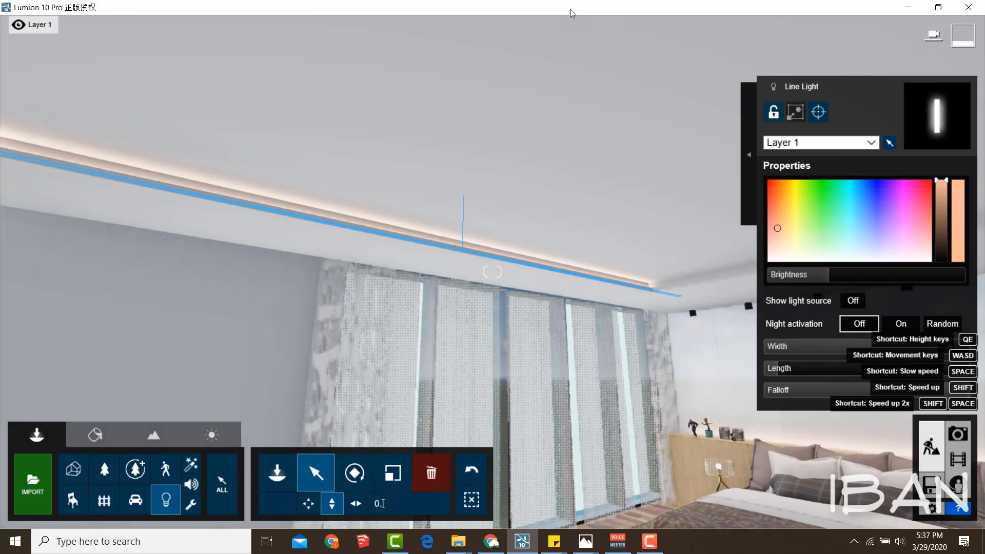
key("s")
right_click_drag(459, 244, 519, 257)
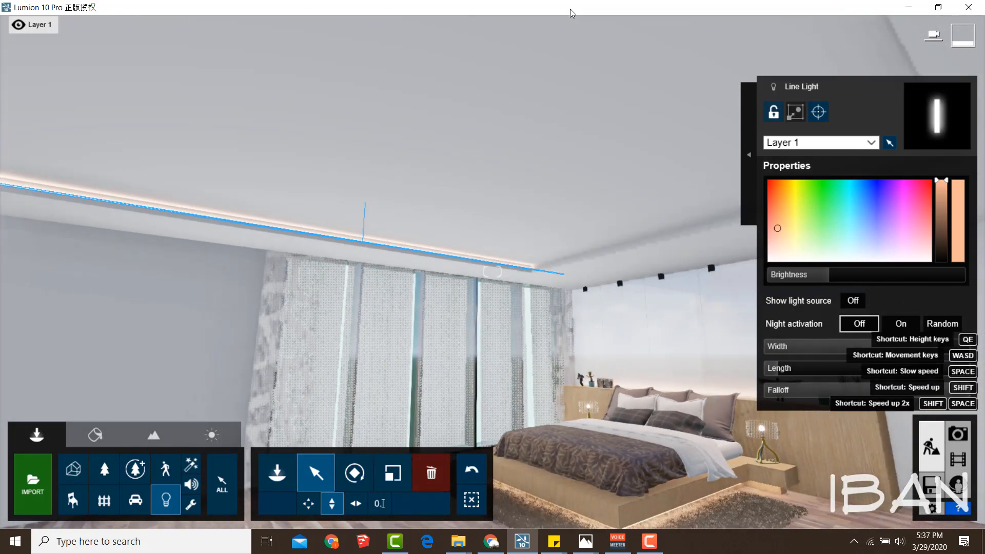
Copy the cove line light, rotate the copy about a quarter turn and fit it into the cove above the headboard wall
mouse_move(361, 242)
left_mouse_down("alt")
mouse_move(361, 227)
mouse_move(452, 202)
mouse_move(646, 229)
left_mouse_up("alt")
left_click(309, 503)
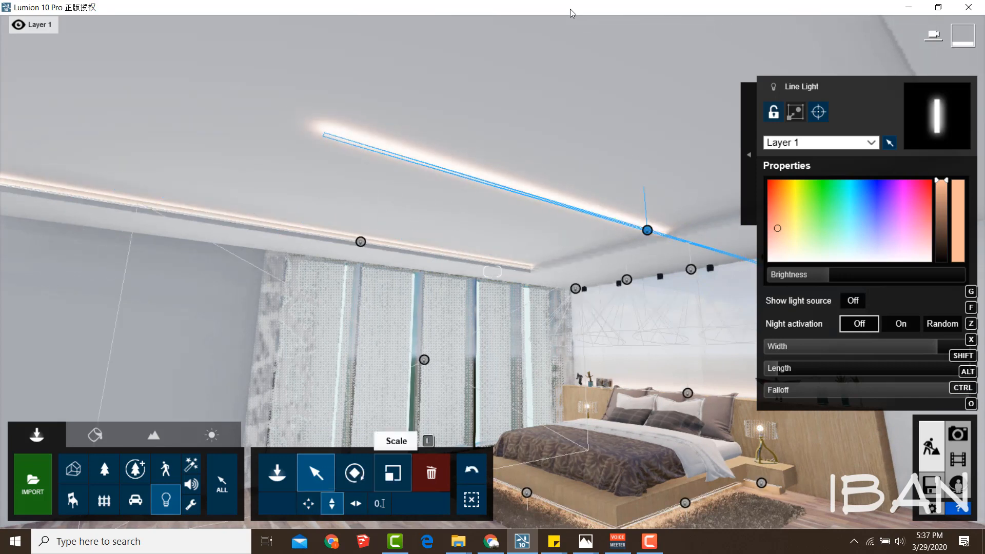
left_click(354, 473)
left_click_drag(546, 474, 518, 474)
right_click_drag(508, 385, 583, 363)
left_click(316, 473)
left_click_drag(382, 298, 412, 304)
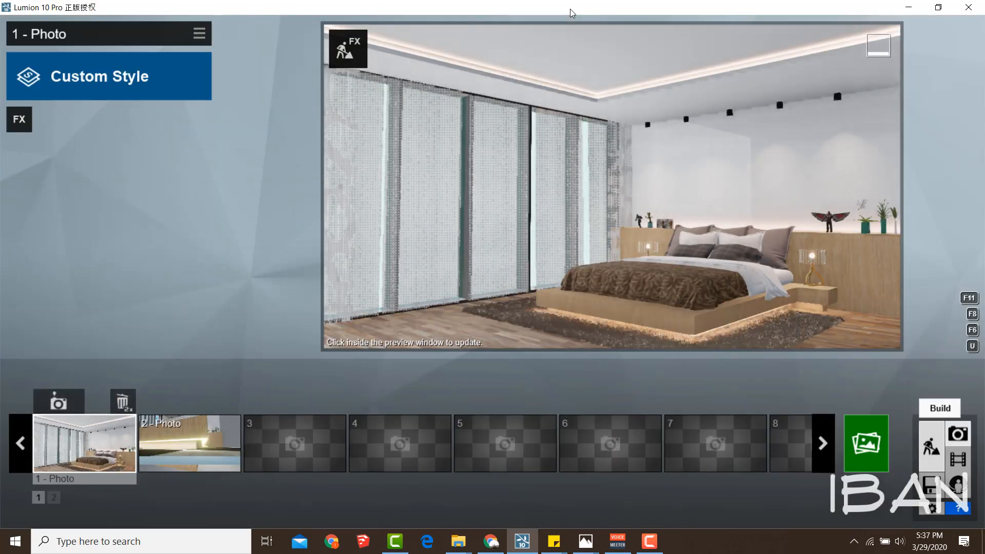
Add the Shadow and Reflection effects to the first photo and turn on Speedray reflections
left_click(19, 119)
left_click(406, 131)
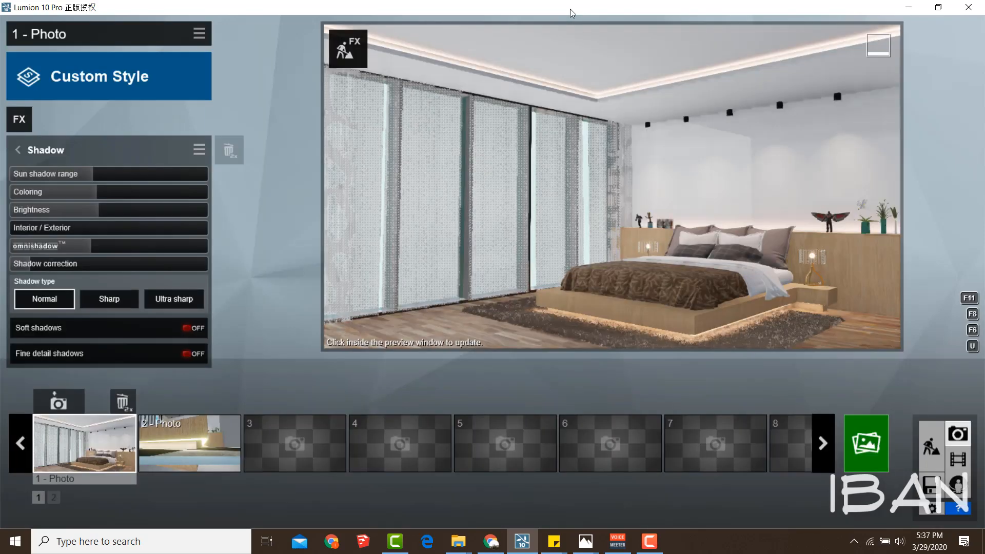
left_click(19, 119)
left_click(513, 130)
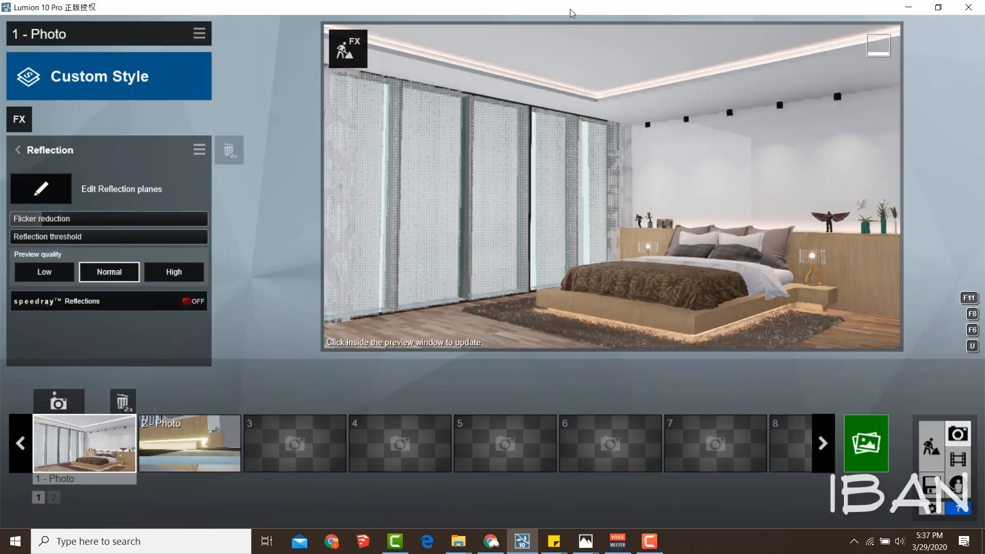
left_click(108, 301)
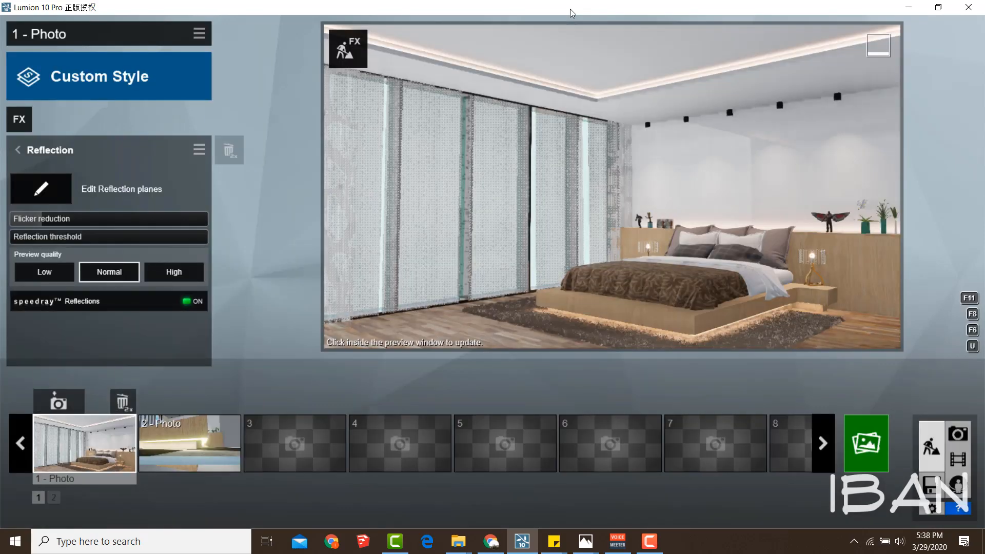
Add the Hyperlight effect to the first photo
left_click(931, 446)
left_click(958, 434)
left_click(19, 119)
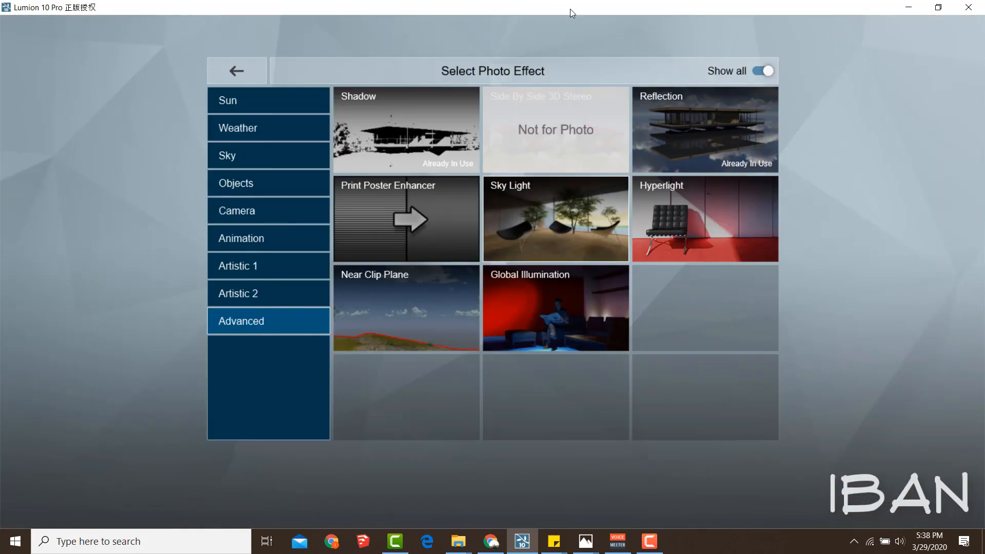
left_click(705, 219)
Add the Real Skies effect to the first photo
left_click(19, 119)
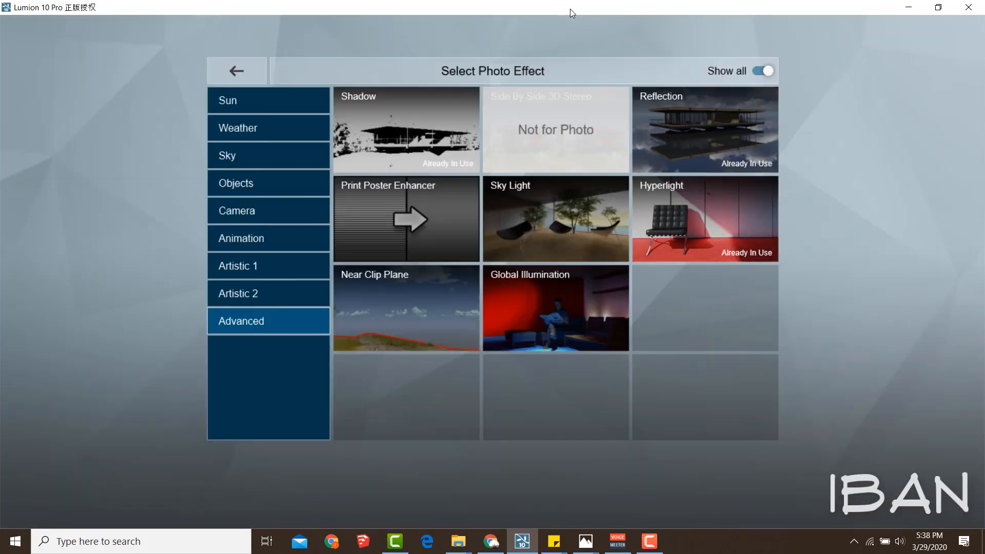
left_click(268, 293)
left_click(268, 266)
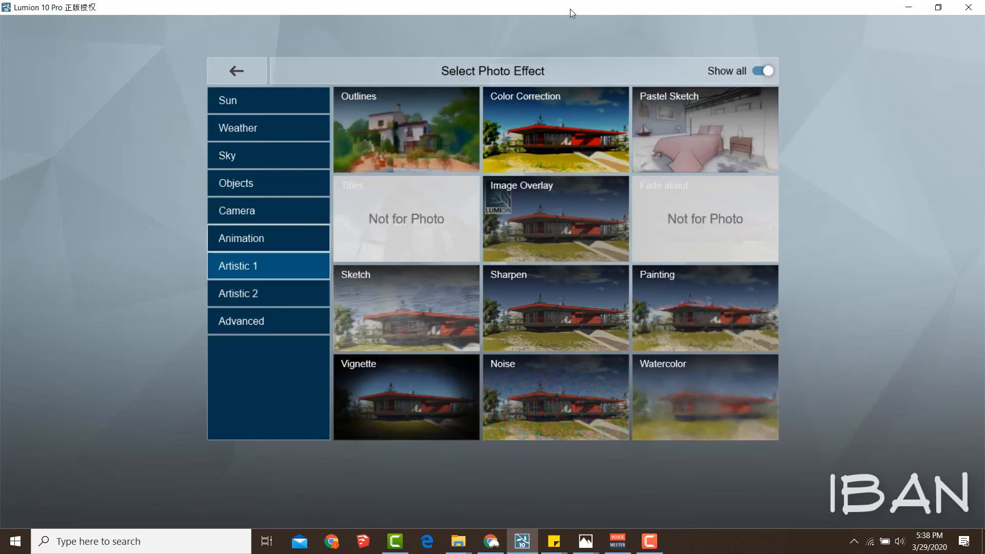
left_click(268, 211)
left_click(269, 156)
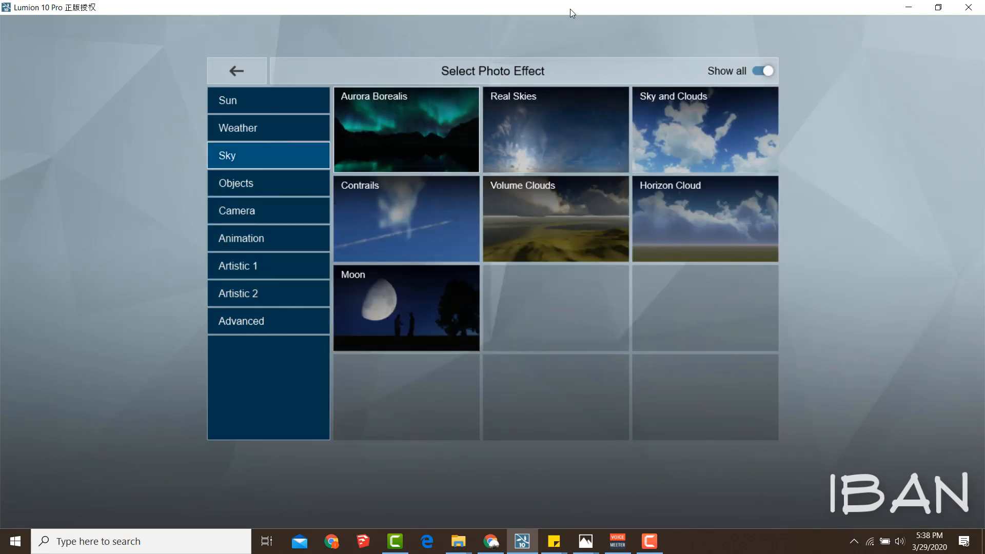
left_click(555, 129)
Choose the dark blue sky with the low sun for Real Skies and lower its brightness slightly
left_click(57, 190)
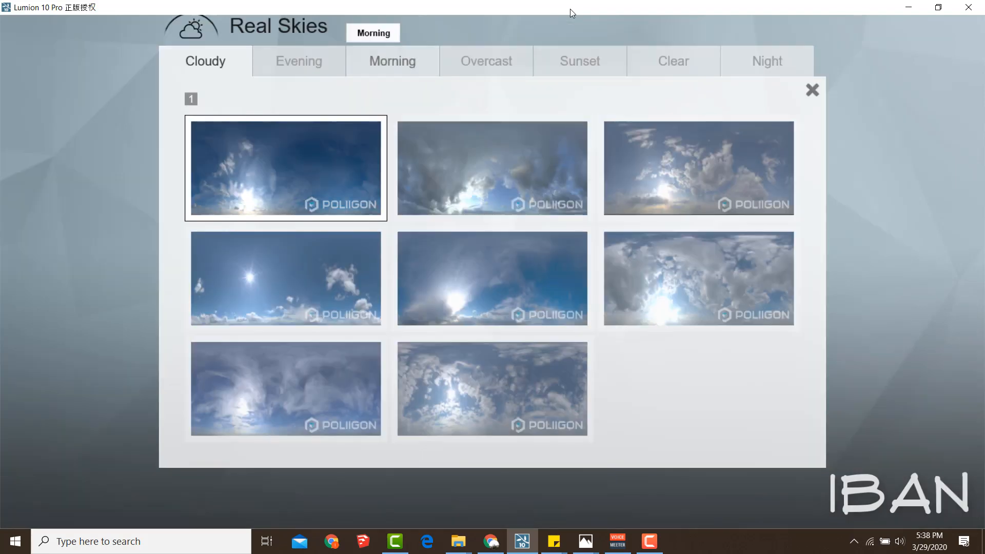
left_click(392, 62)
left_click(286, 279)
left_click(56, 189)
left_click(286, 168)
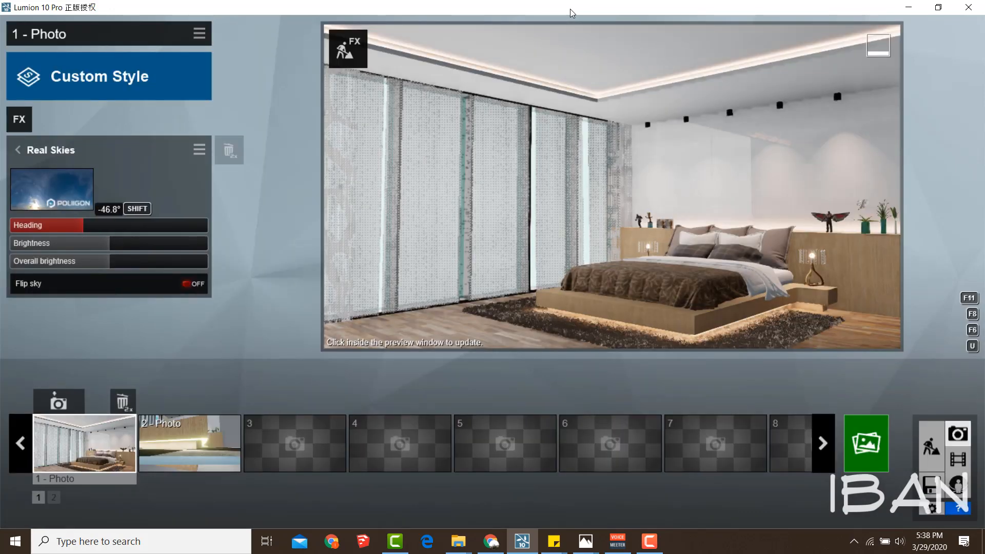
left_click(92, 244)
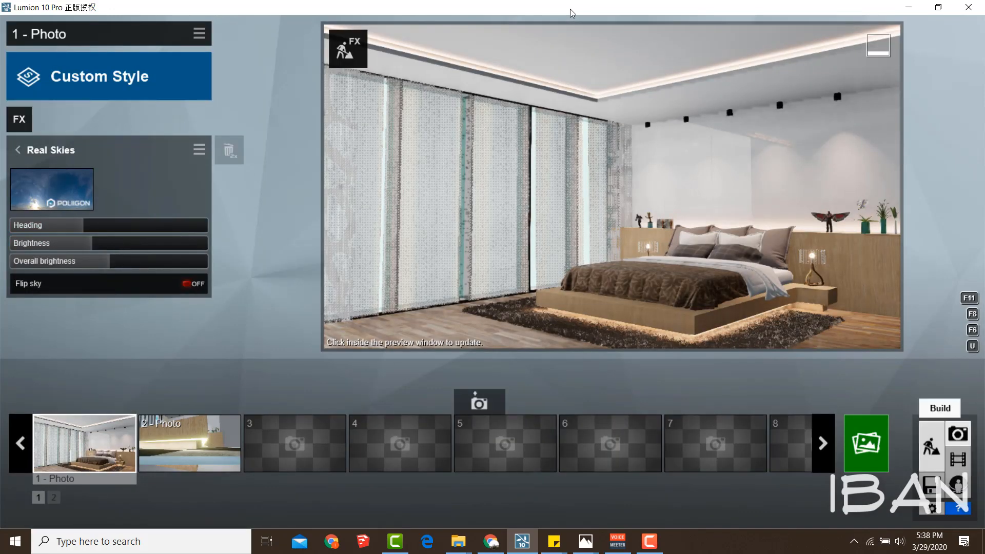
Add the 2-Point Perspective effect to the first photo
left_click(19, 119)
left_click(236, 211)
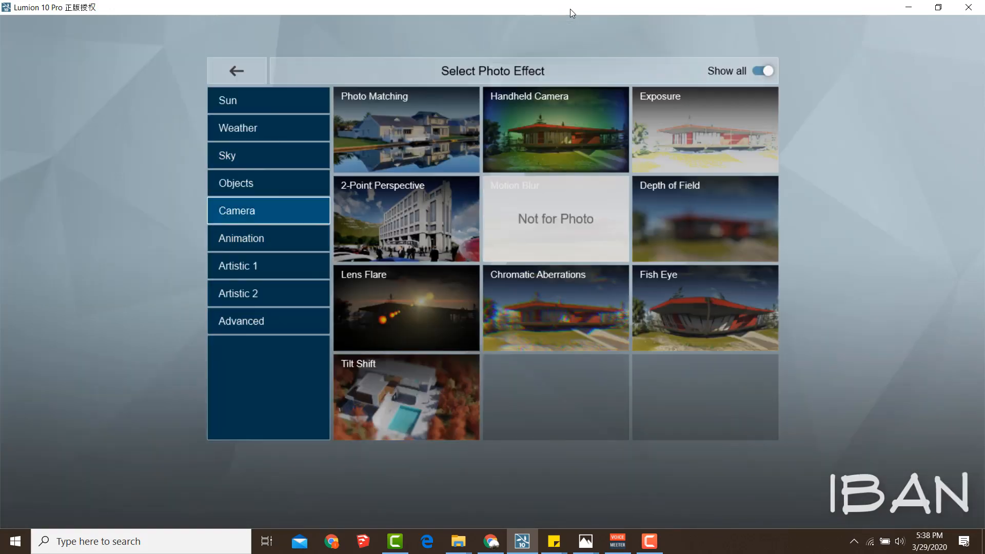
left_click(407, 218)
Render the current shot at Print size, 3840x2160
left_click(866, 440)
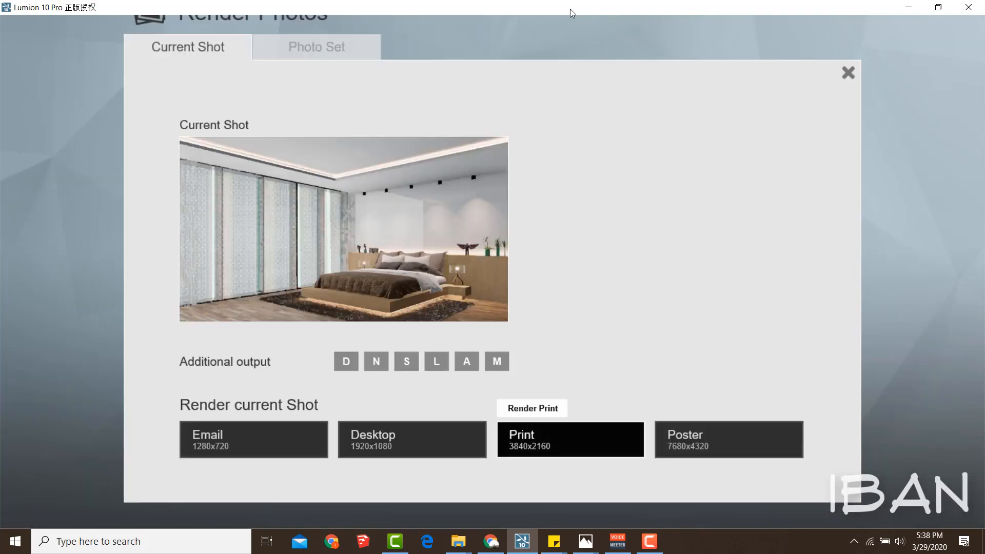
left_click(571, 440)
key("Return")
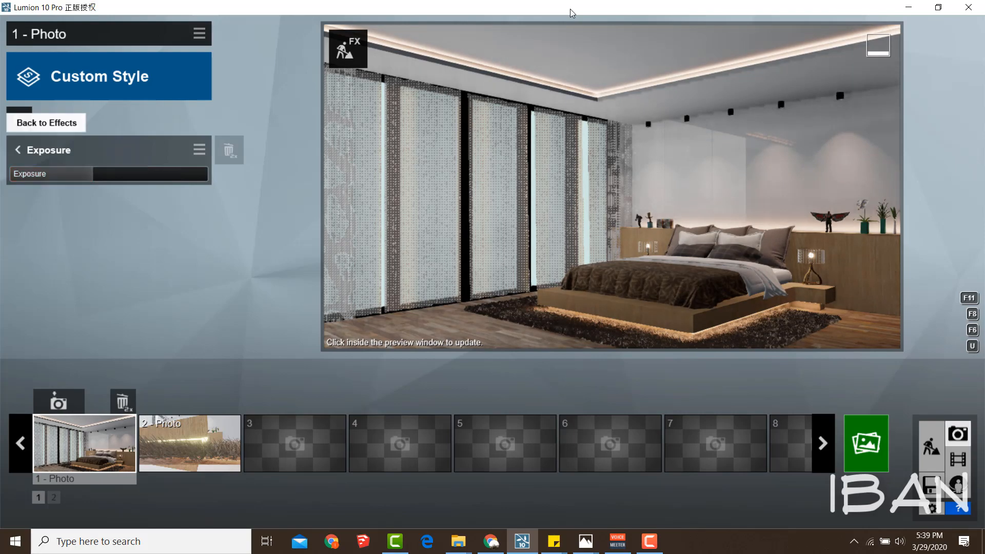
Raise the Exposure effect of the first photo slightly
mouse_move(93, 174)
left_mouse_down()
mouse_move(83, 174)
mouse_move(95, 174)
left_mouse_up()
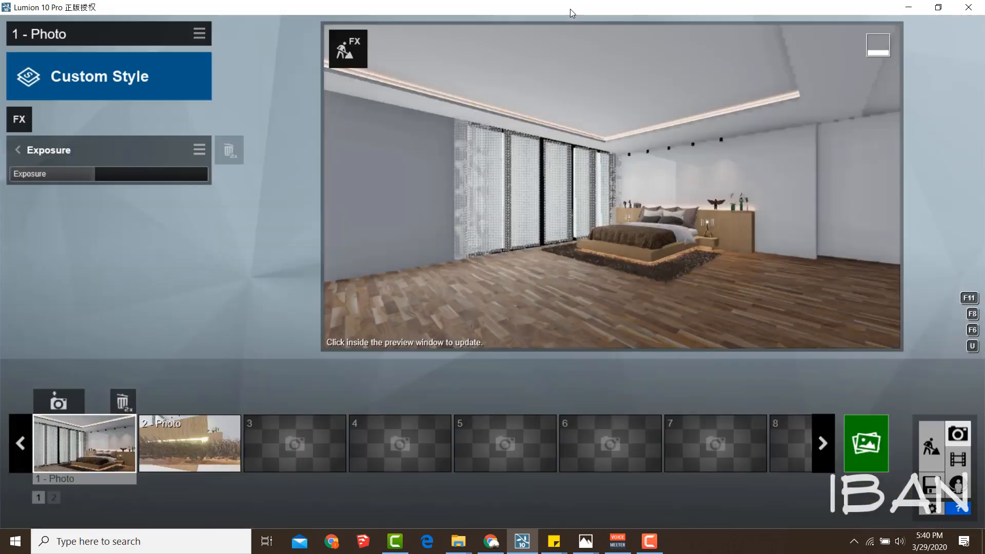
mouse_move(95, 174)
left_mouse_down()
mouse_move(126, 174)
mouse_move(103, 174)
left_mouse_up()
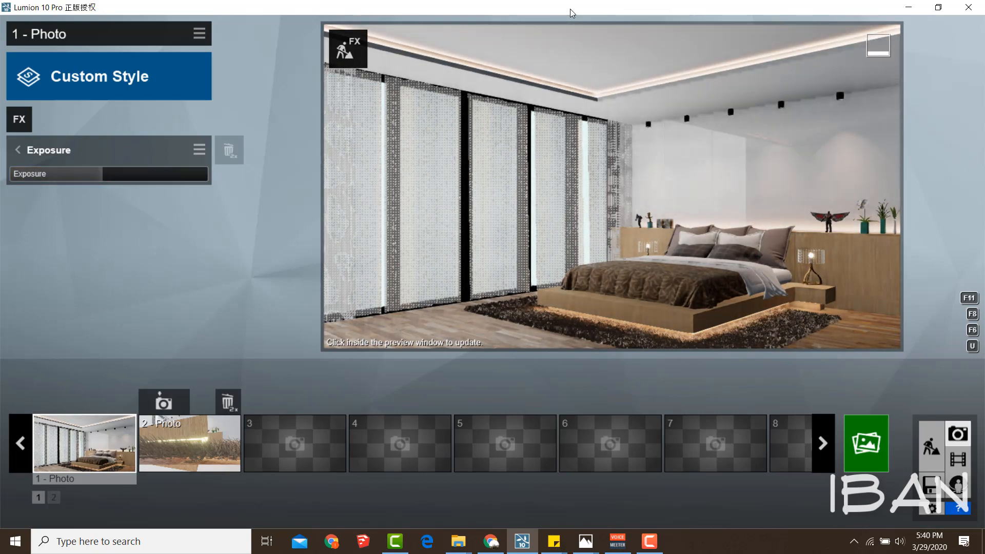
mouse_move(612, 186)
right_mouse_down()
mouse_move(641, 189)
mouse_move(651, 177)
mouse_move(656, 197)
right_mouse_up()
key("shift+1")
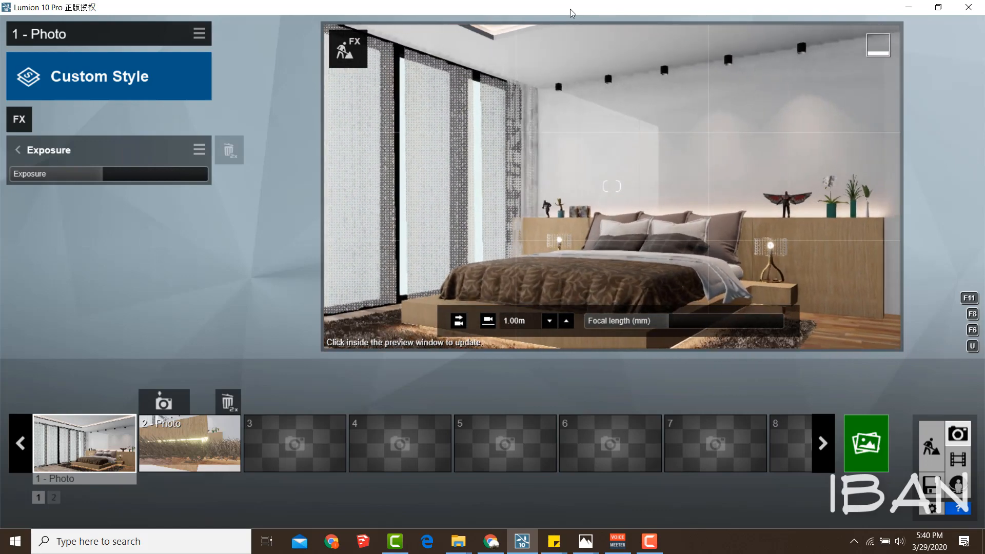
right_click_drag(612, 186, 623, 177)
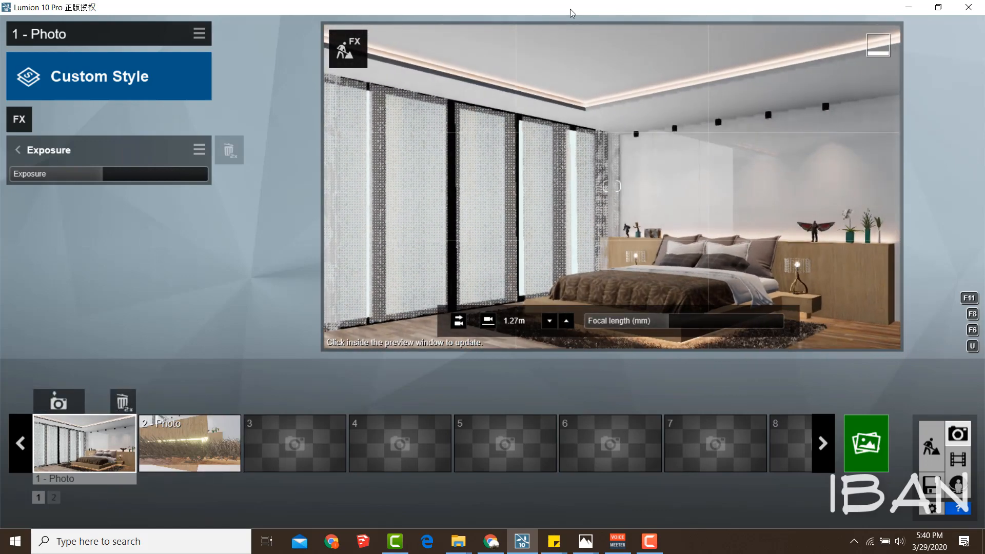
left_click(84, 444)
Browse the seating pages of the indoor object library in Build mode for a suitable lounge chair
left_click(932, 446)
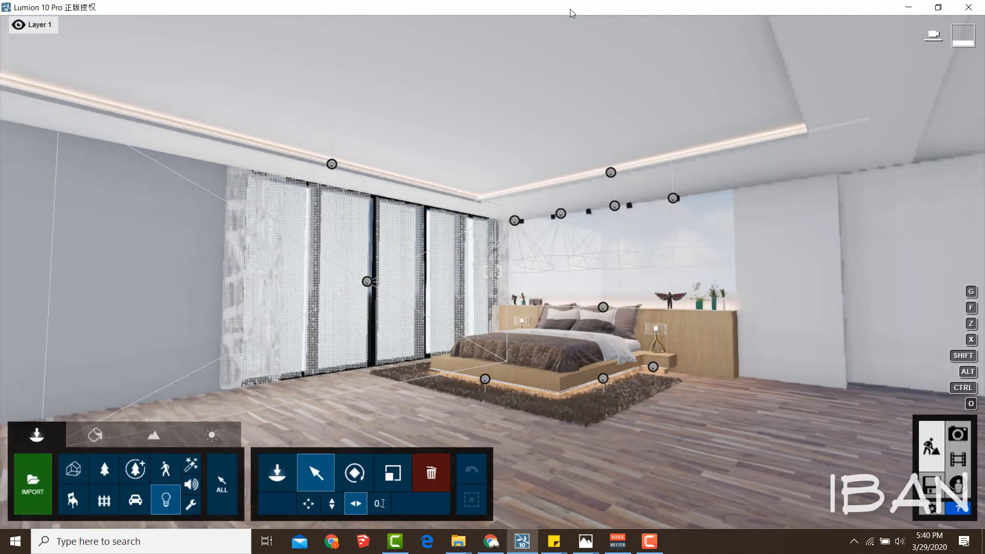
left_click(73, 500)
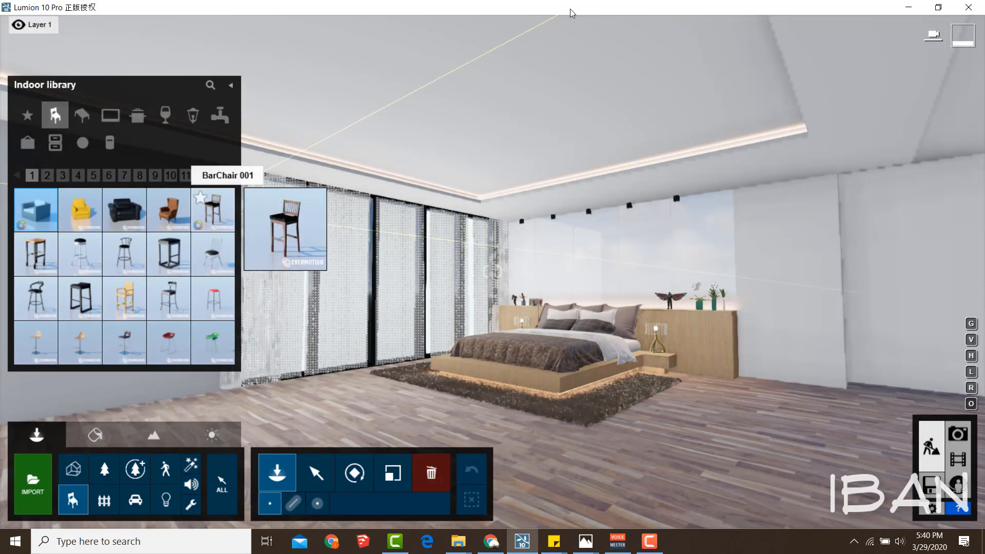
left_click(47, 175)
left_click(62, 175)
left_click(78, 175)
left_click(93, 175)
left_click(108, 175)
left_click(124, 175)
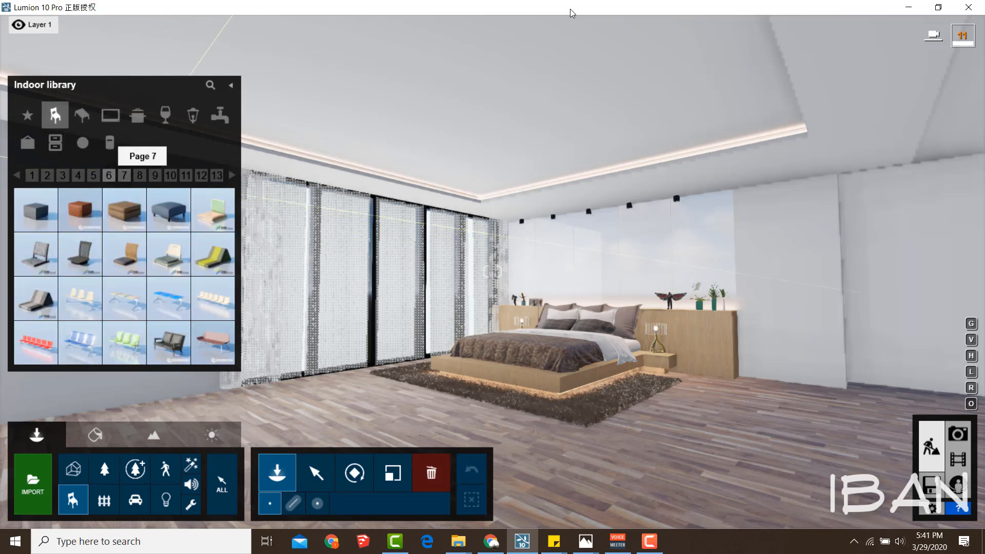
left_click(140, 175)
left_click(125, 175)
left_click(109, 175)
Place LoungeChair 001 and the LoungeChair 001 Ottoman on the wood floor near the curtains
left_click(124, 209)
mouse_move(544, 313)
right_mouse_down()
mouse_move(482, 355)
mouse_move(457, 349)
right_mouse_up()
left_click(36, 210)
left_click(425, 335)
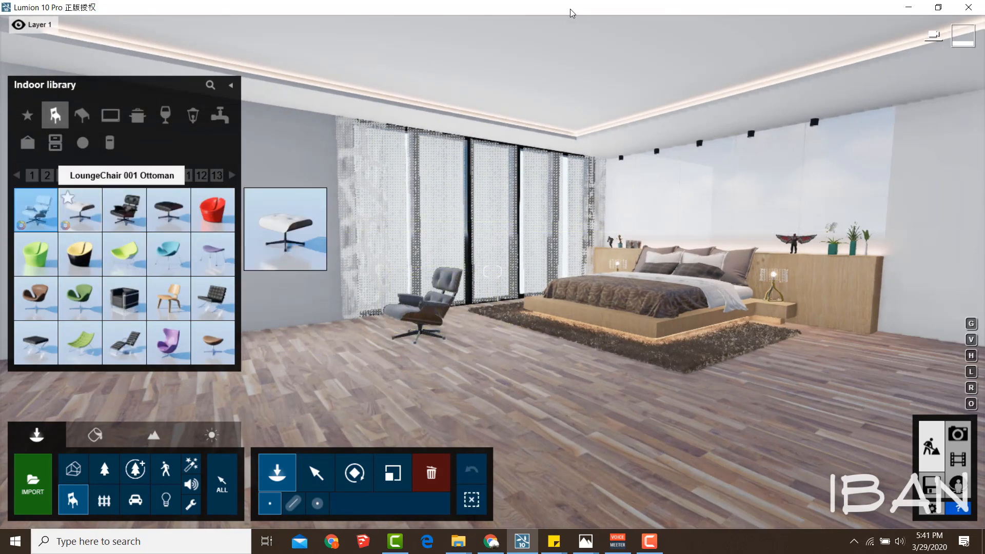
left_click(80, 209)
left_click(362, 331)
Rotate the lounge chair on the floor so that it faces towards the bed
right_click_drag(361, 331, 318, 331)
left_click(316, 473)
key("w")
key("w")
right_click_drag(461, 288, 472, 328)
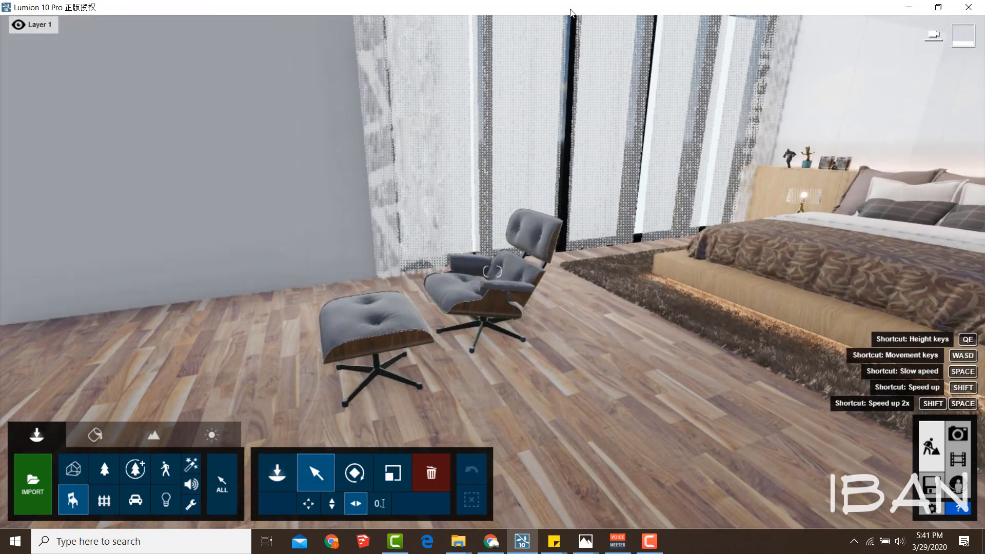
left_click(483, 329)
left_click(355, 473)
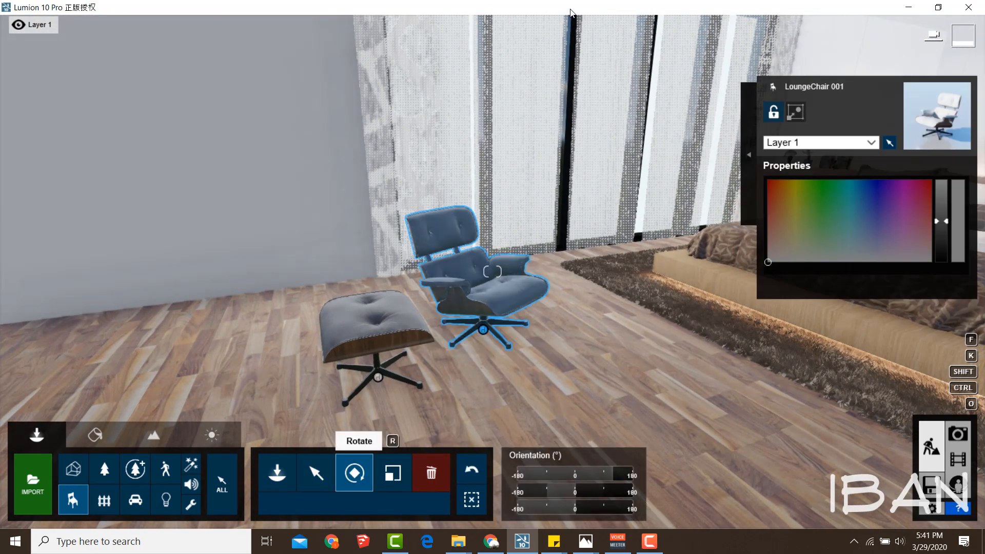
Move the ottoman in front of the lounge chair beside the rug and rotate it to match the chair
left_click(316, 473)
left_click_drag(378, 377, 659, 354)
right_click_drag(658, 354, 718, 405)
left_click(355, 473)
left_click_drag(508, 289, 452, 267)
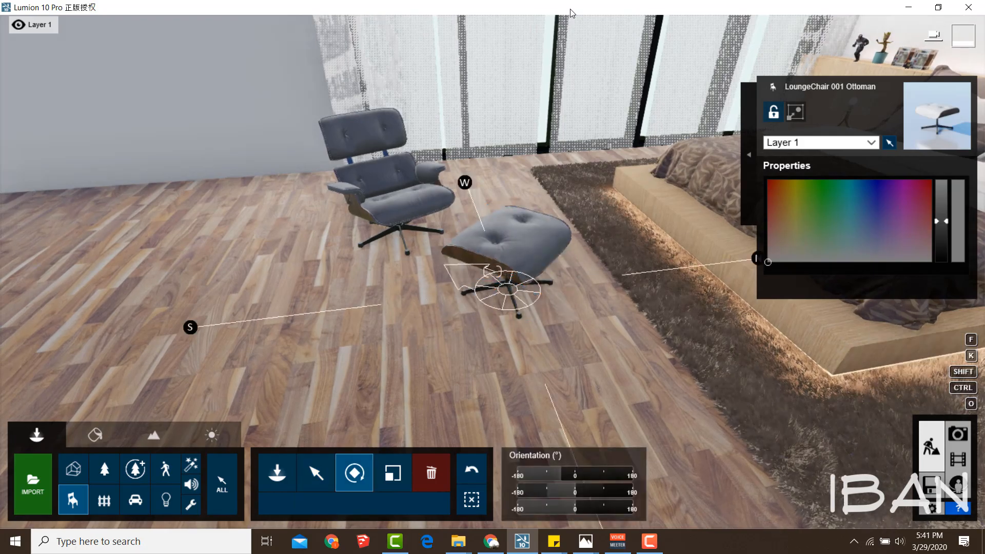
Check the placement of the lounge chair and ottoman through the first photo's saved camera
key("w")
right_click_drag(492, 329, 544, 277)
key("s")
left_click(958, 434)
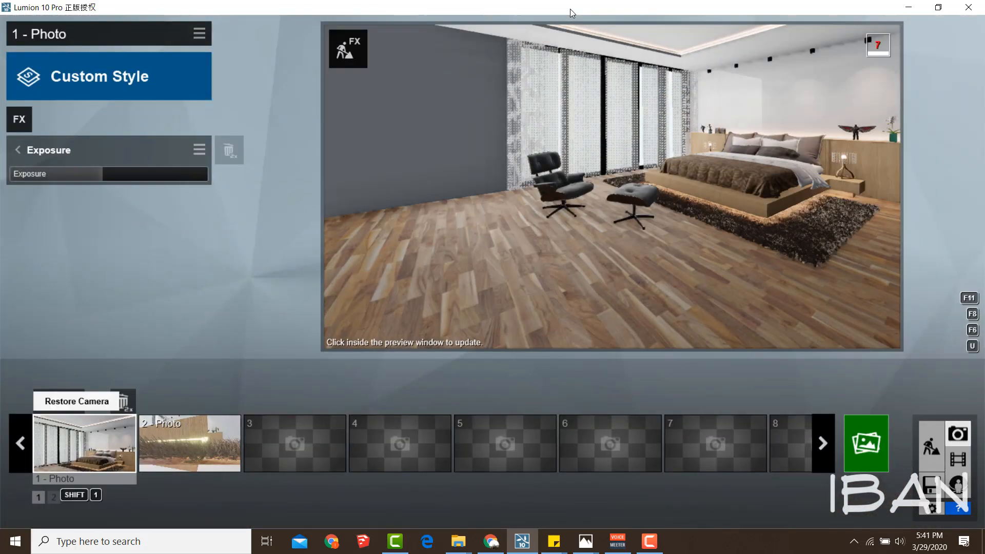
left_click(84, 444)
left_click(931, 447)
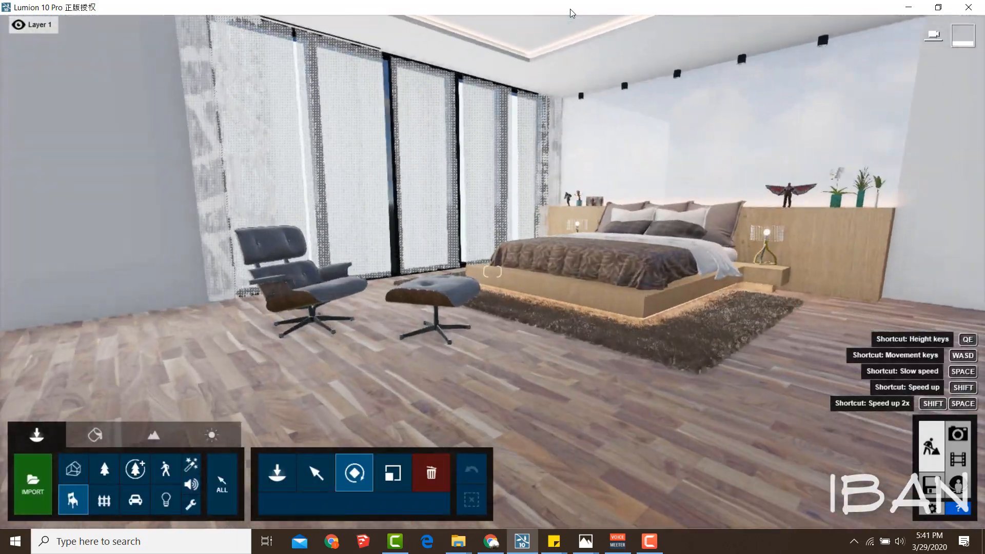
Adjust the lounge chair's size and preview the scene from the first photo's camera
key("w")
mouse_move(493, 277)
right_mouse_down()
mouse_move(483, 308)
mouse_move(359, 329)
mouse_move(462, 318)
right_mouse_up()
key("s")
left_click(395, 294)
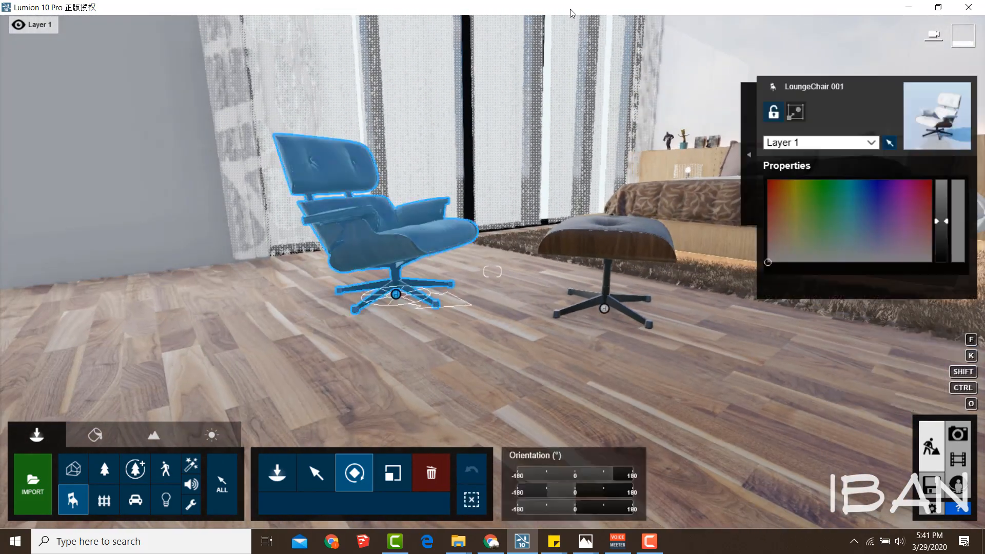
left_click(393, 473)
left_click_drag(547, 483, 547, 483)
key("q")
mouse_move(543, 328)
right_mouse_down()
mouse_move(584, 369)
mouse_move(554, 375)
right_mouse_up()
left_click(958, 435)
left_click(83, 445)
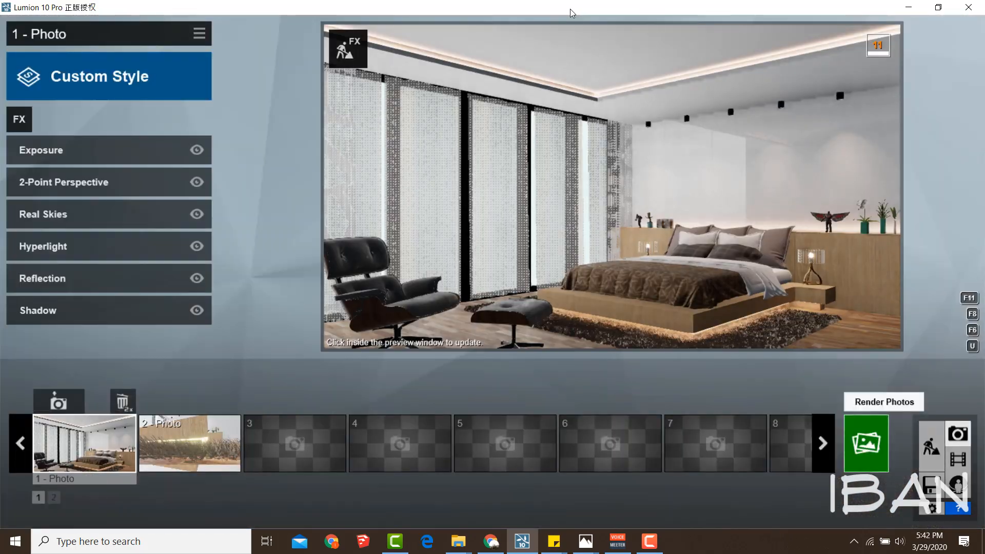
Render the current shot with the lounge chair at Desktop size, 1920x1080, as a JPG and close the finished render
left_click(867, 443)
left_click(424, 440)
left_click(783, 505)
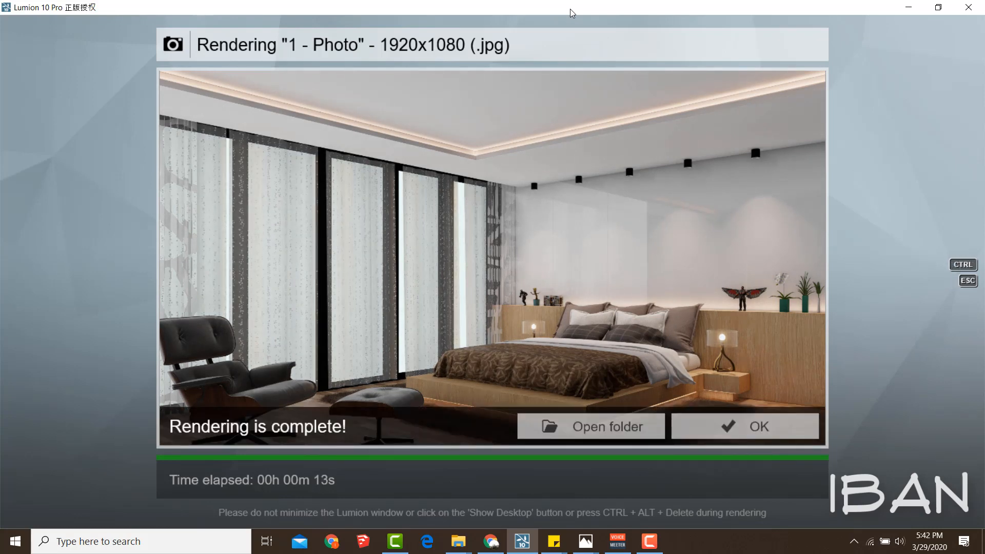
key("Escape")
Browse the remaining seating pages and the table pages of the indoor object library in Build mode for more furniture
key("o")
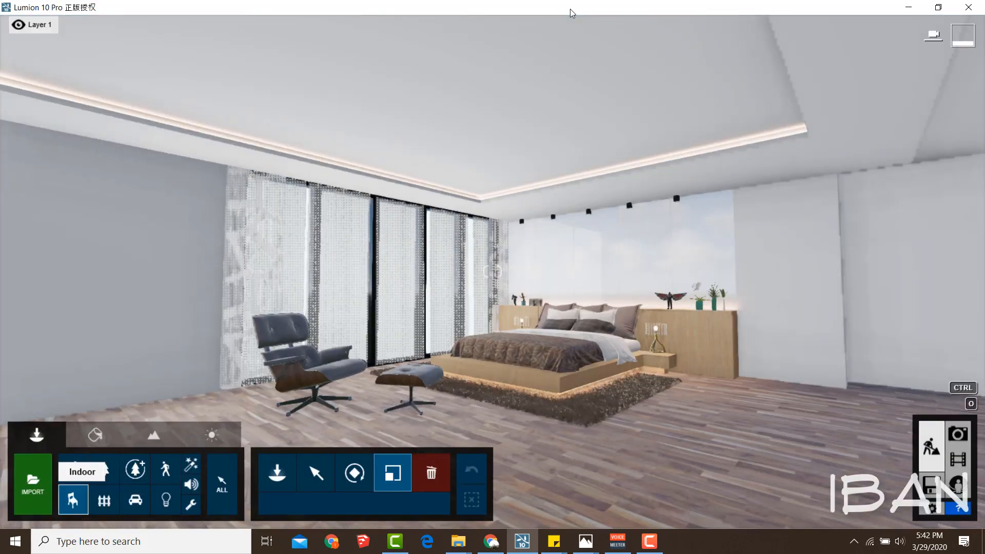
left_click(73, 499)
left_click(139, 176)
left_click(155, 176)
left_click(171, 176)
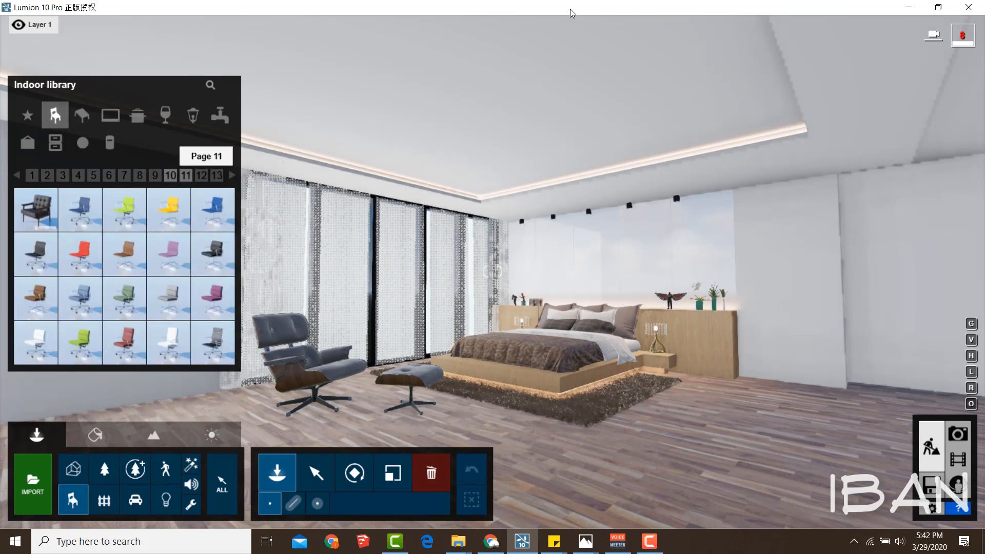
left_click(186, 176)
left_click(201, 176)
left_click(216, 175)
left_click(232, 175)
left_click(232, 176)
left_click(232, 176)
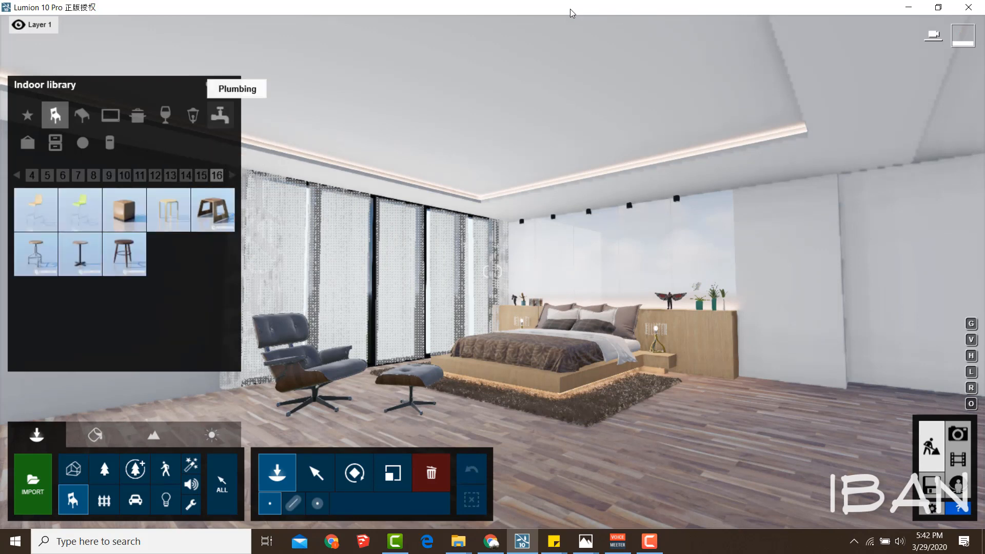
left_click(82, 115)
left_click(113, 176)
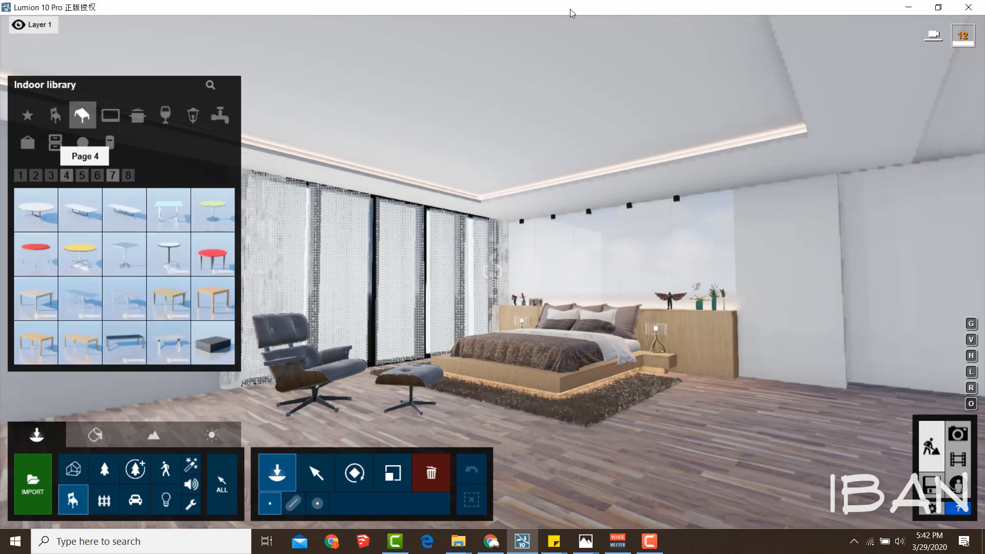
Reframe the bedroom photo from slightly farther back at a camera height of 1.54 m and render it at 1920x1080
left_click(957, 434)
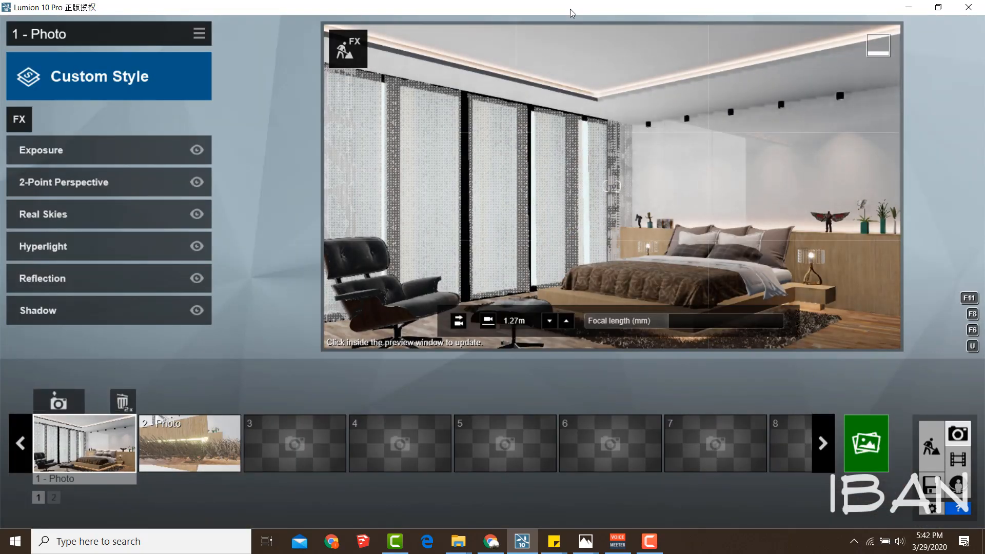
key("s")
key("q")
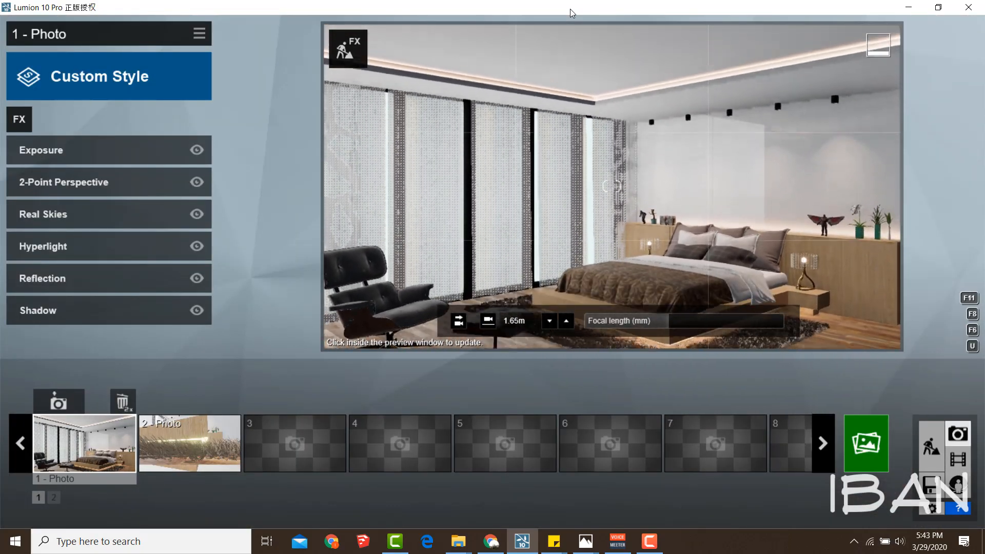
key("e")
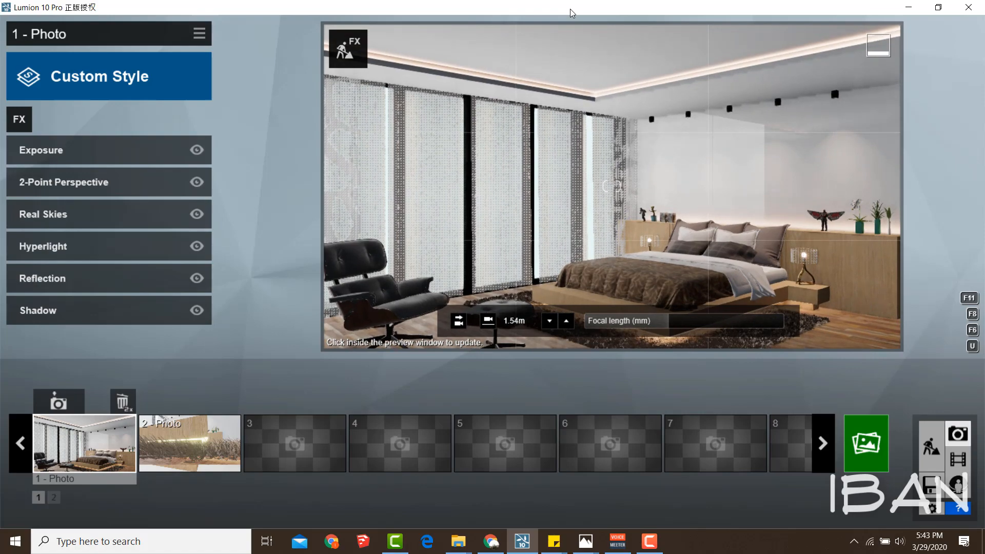
left_click(866, 443)
left_click(413, 439)
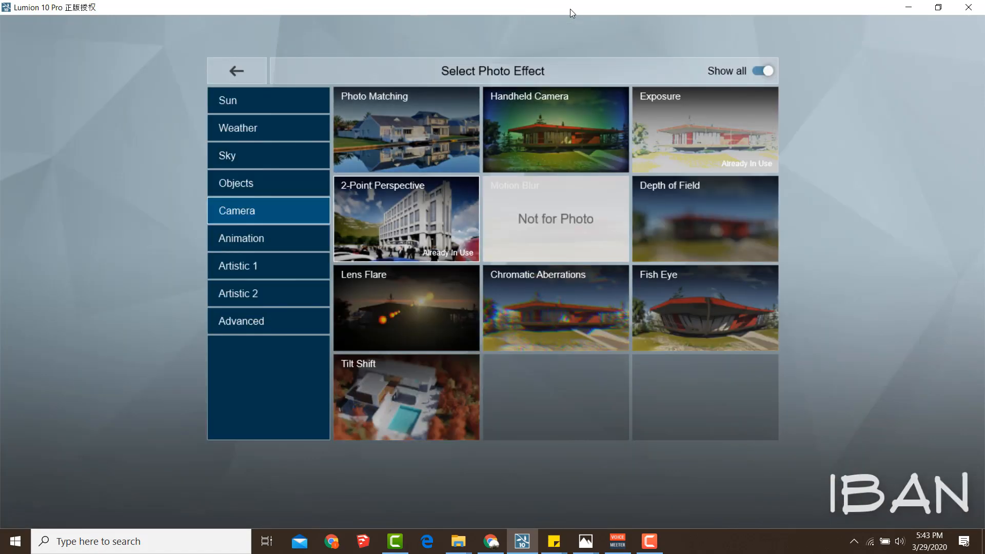
Add the Color Correction effect with brightness 0.3, slightly higher contrast, and slightly lower saturation and high limit
left_click(268, 238)
left_click(269, 266)
left_click(555, 129)
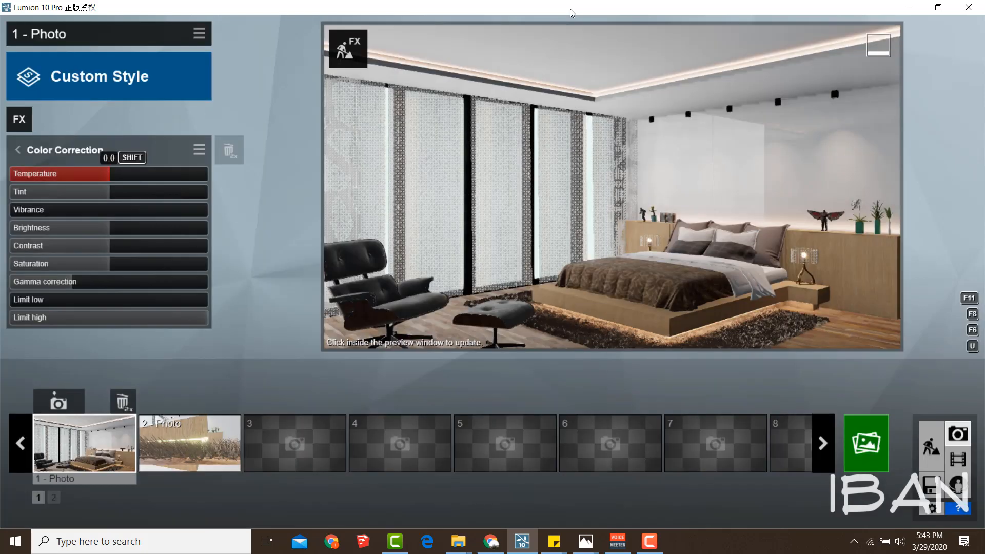
left_click_drag(115, 228, 72, 228)
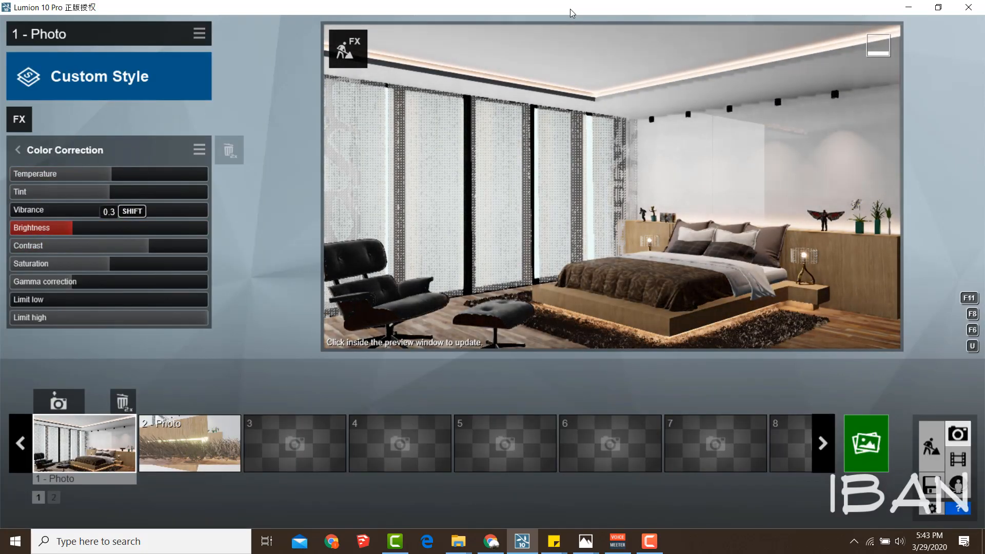
left_click_drag(147, 245, 126, 246)
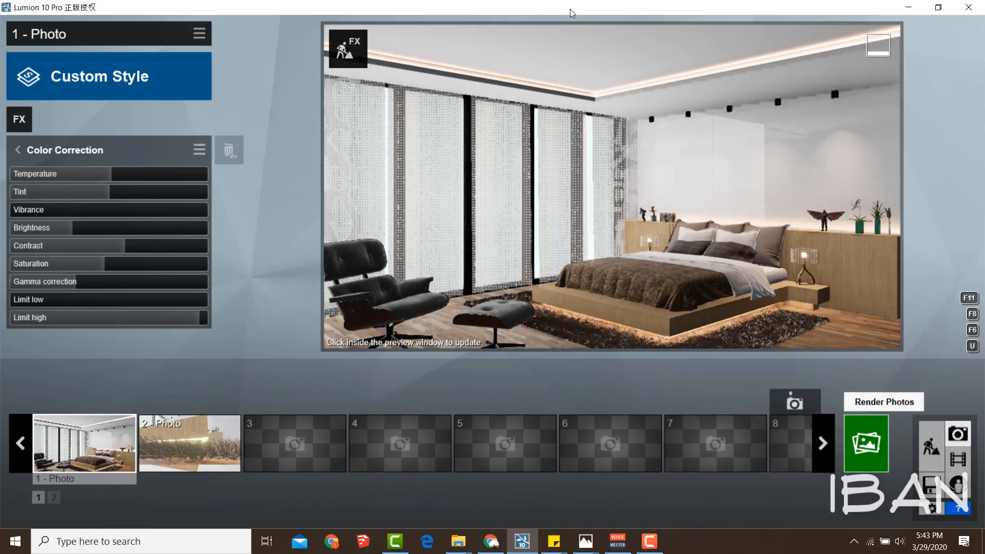
Render the color-corrected photo at 1920x1080 as a JPG named 1
left_click(866, 443)
type("1")
key("Return")
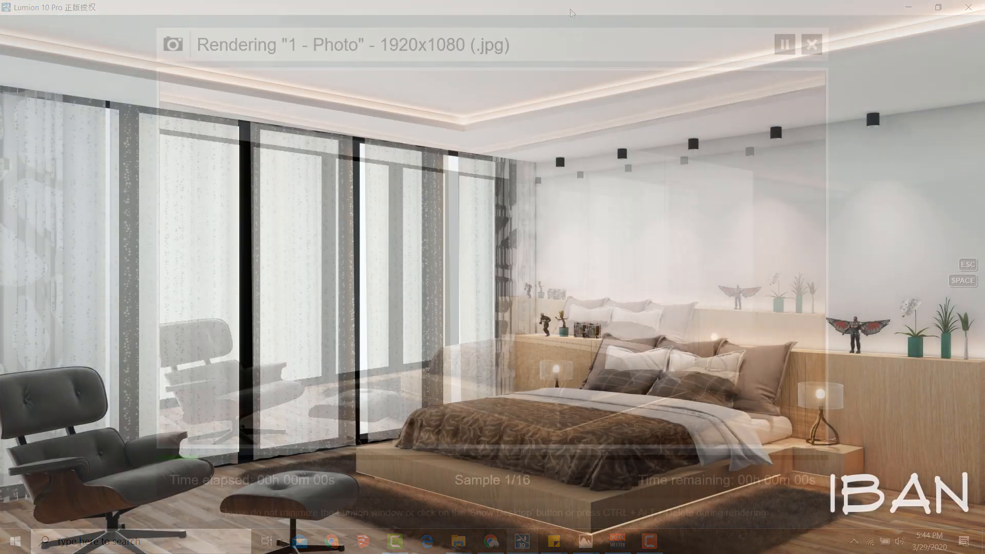